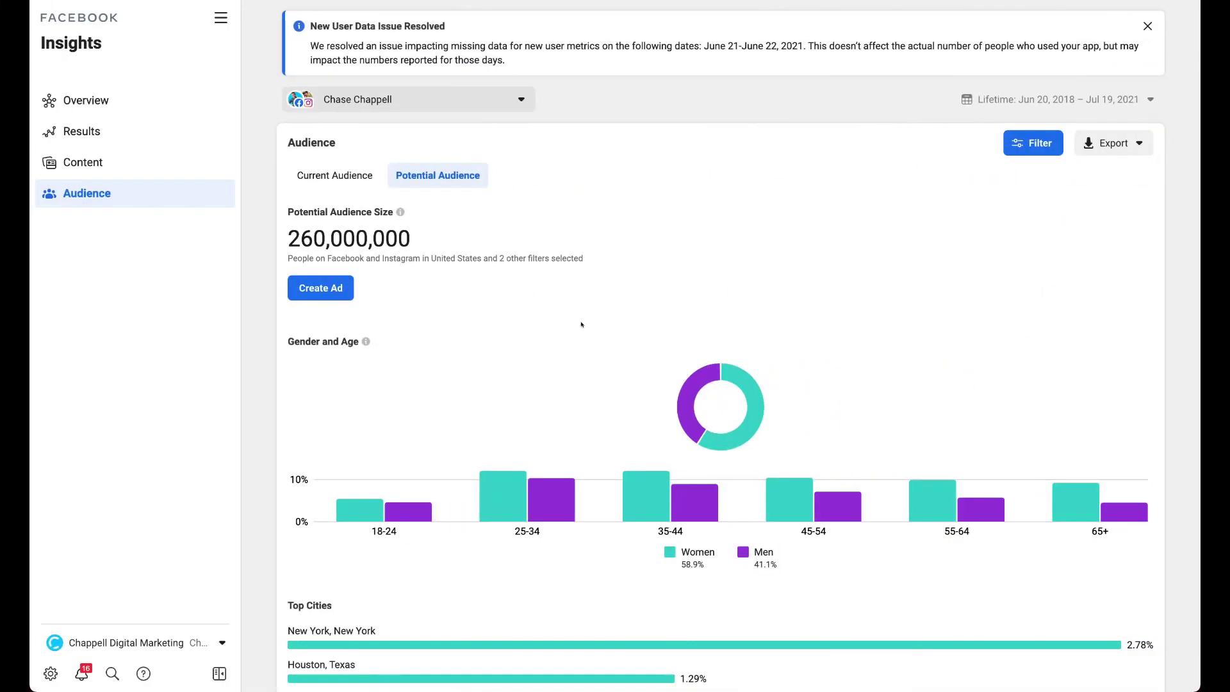
Step: Browse the All Tools list, then close it to return to the audience charts
left_click(220, 18)
scroll(412, 496, "down", 8)
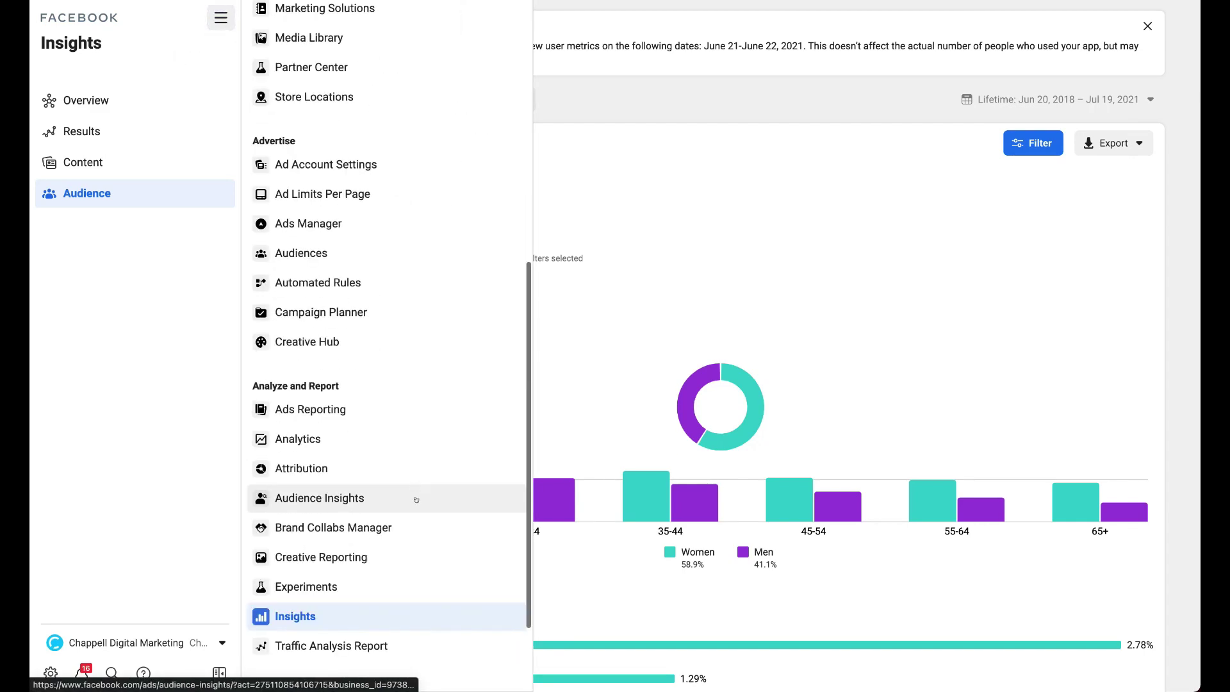
left_click(706, 225)
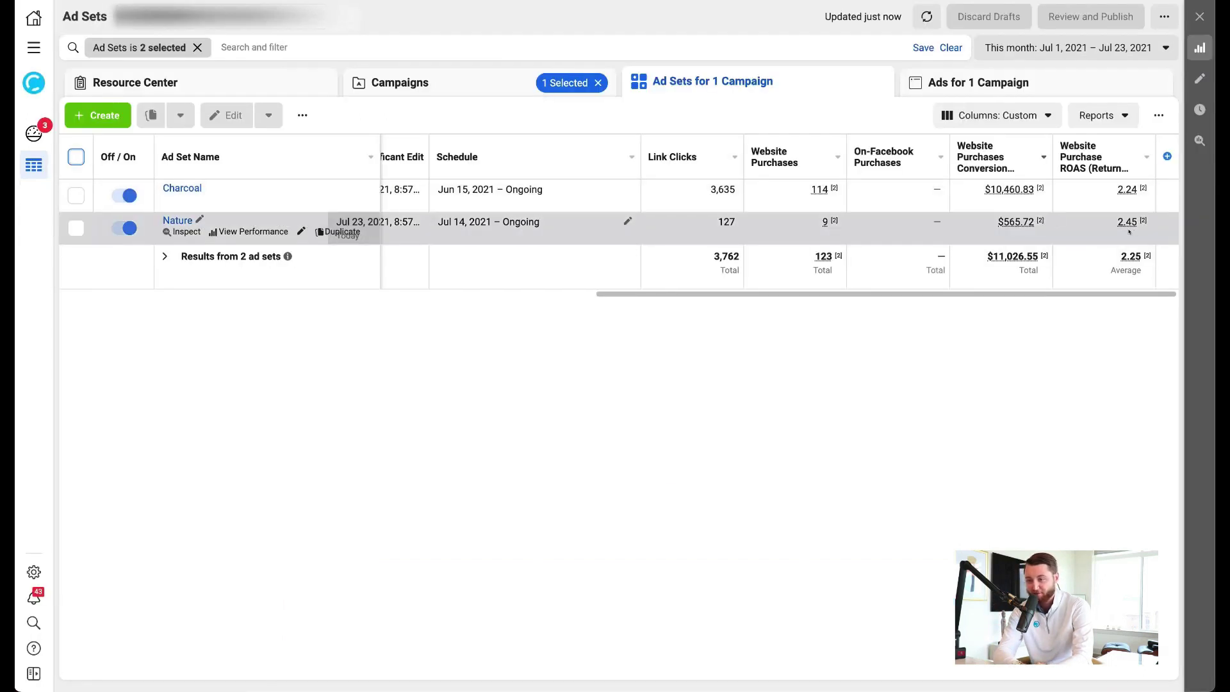
mouse_move(1135, 222)
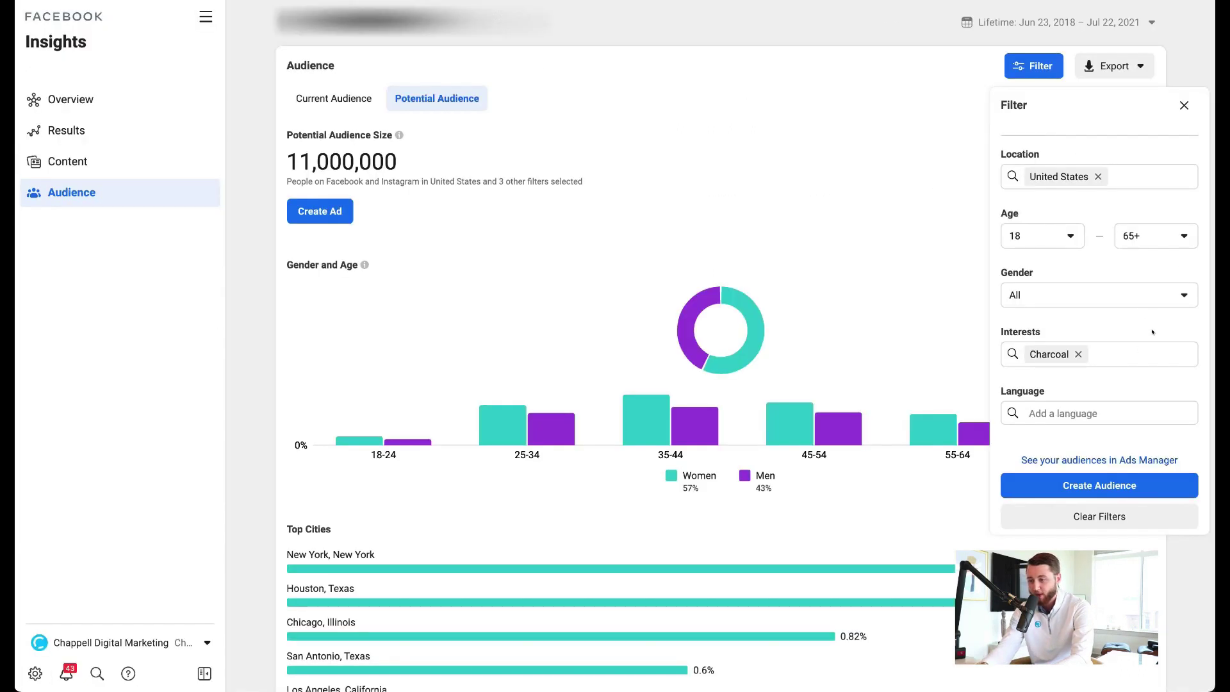
left_click(1138, 350)
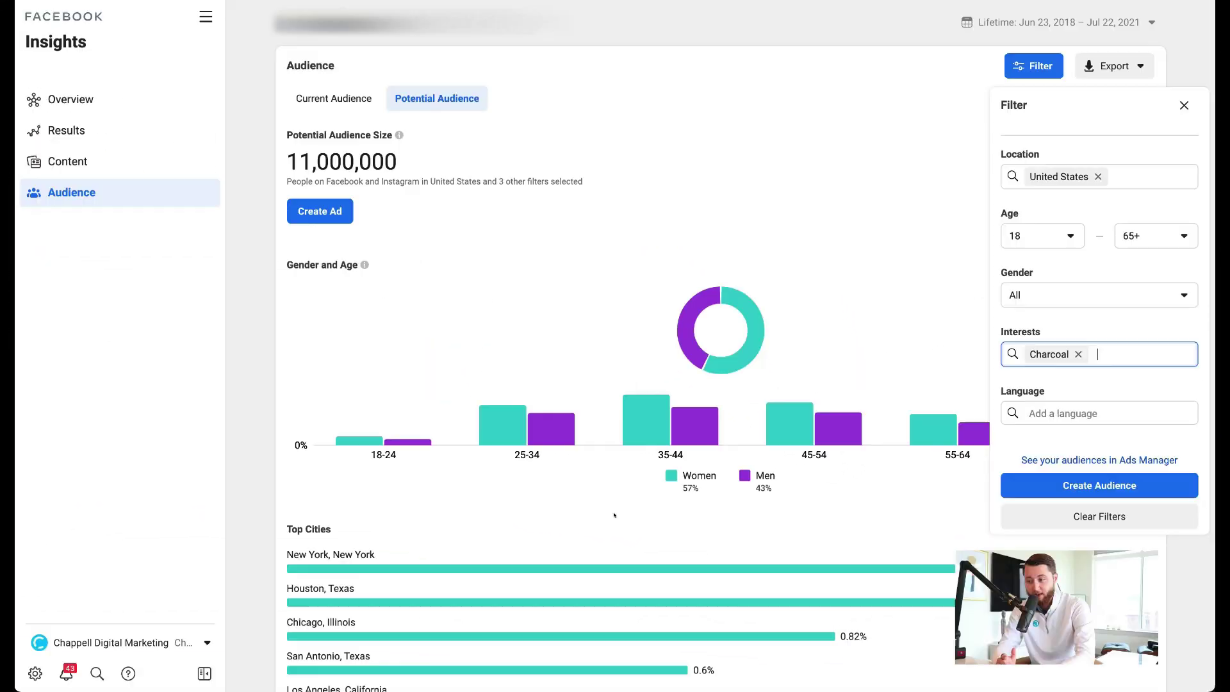
left_click(301, 555)
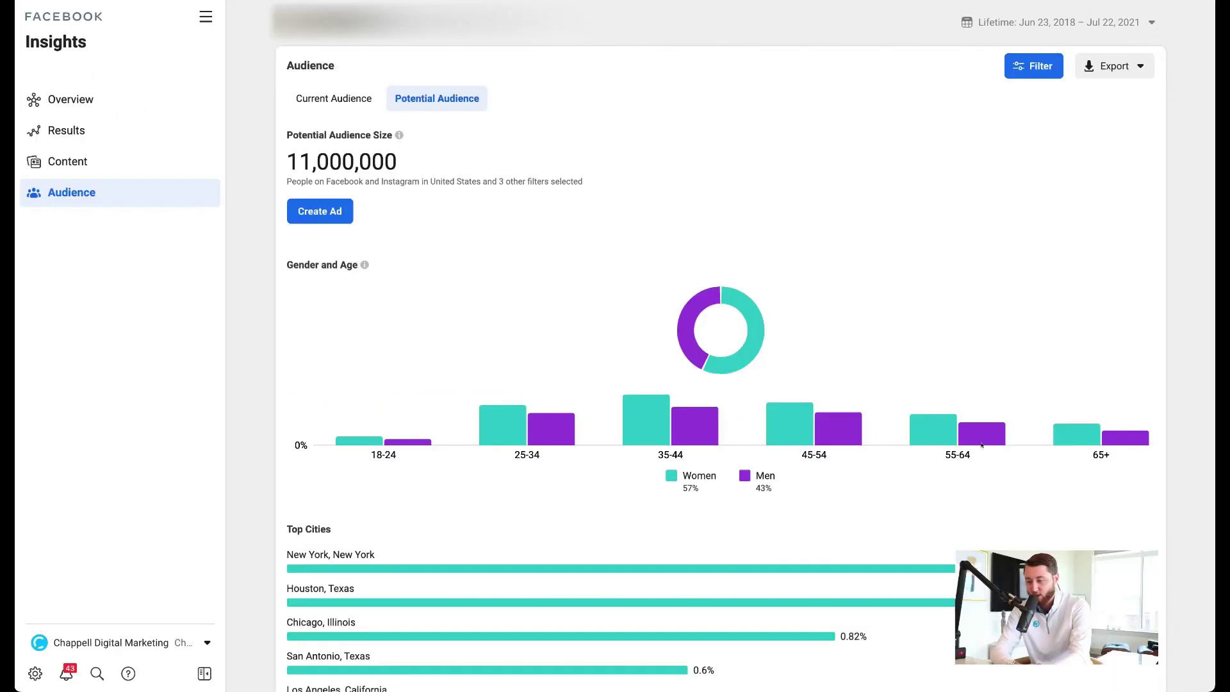
mouse_move(520, 445)
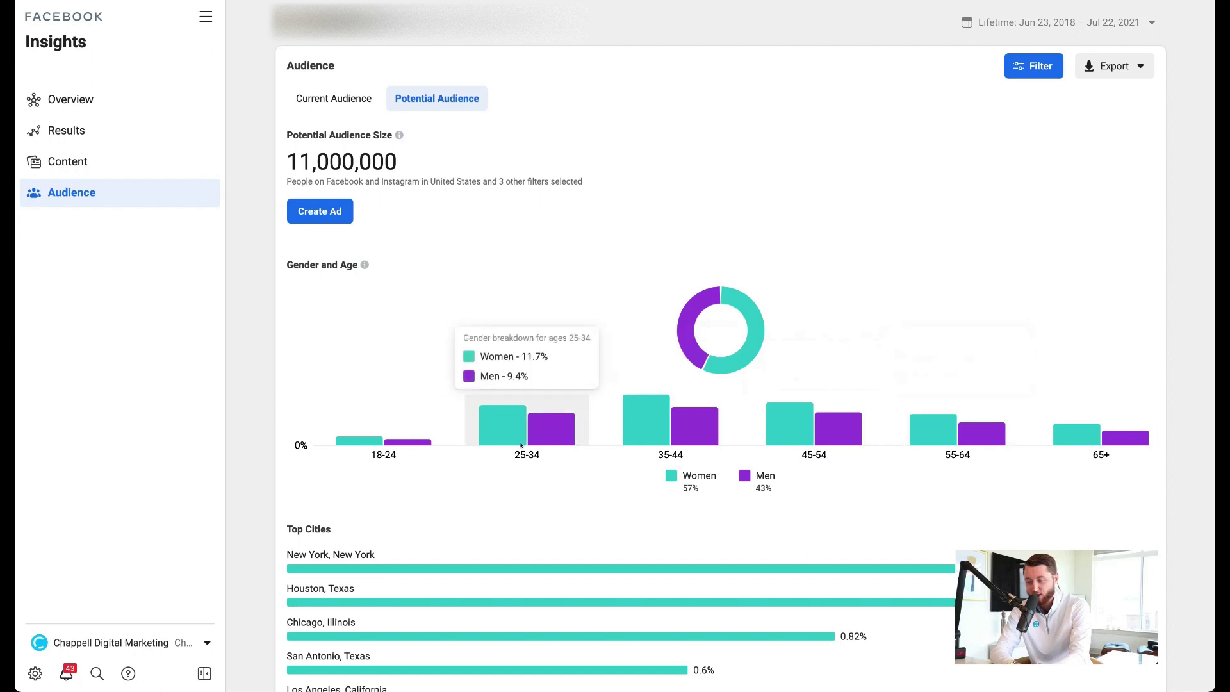
Step: Replace the Charcoal interest with Nature in the audience filter, then reopen the filter
left_click(1028, 64)
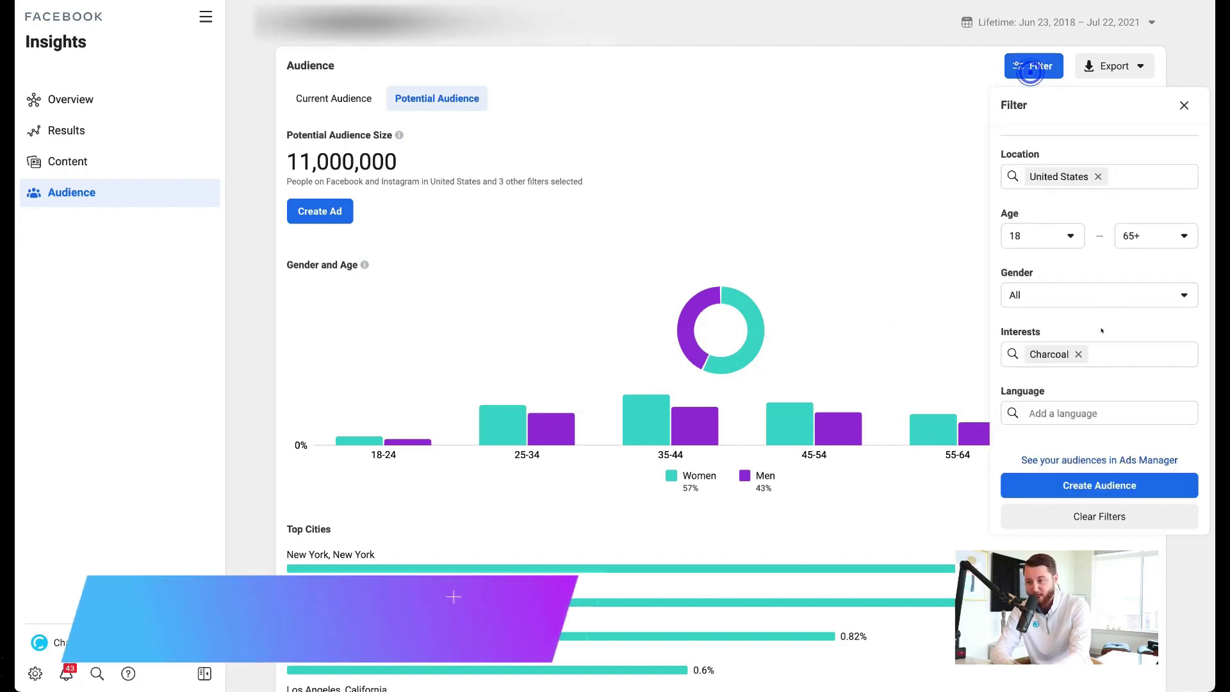
left_click(1113, 349)
type("nature")
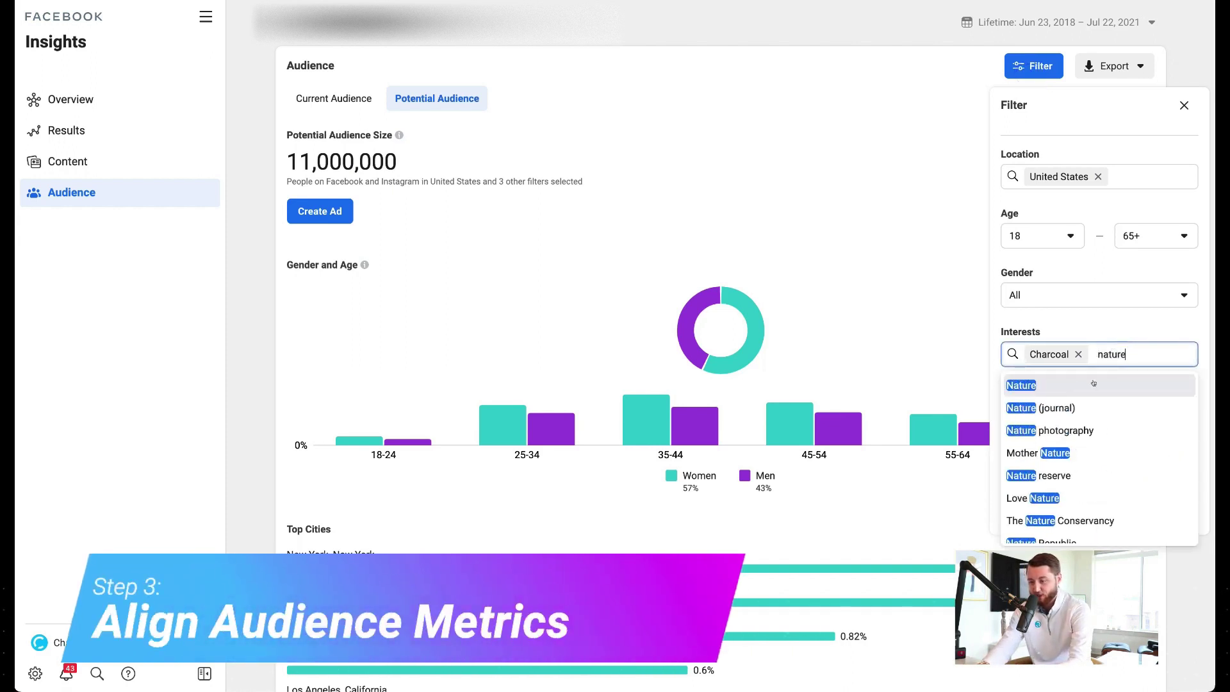
left_click(1096, 383)
left_click(1078, 353)
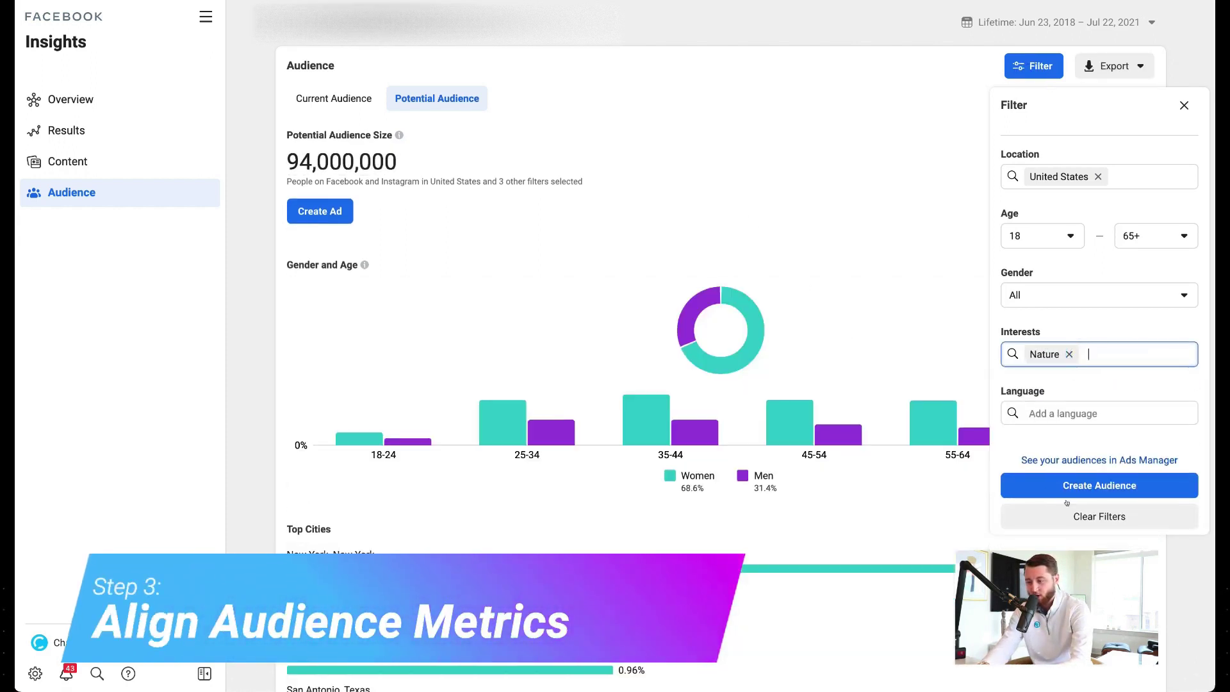
left_click(877, 491)
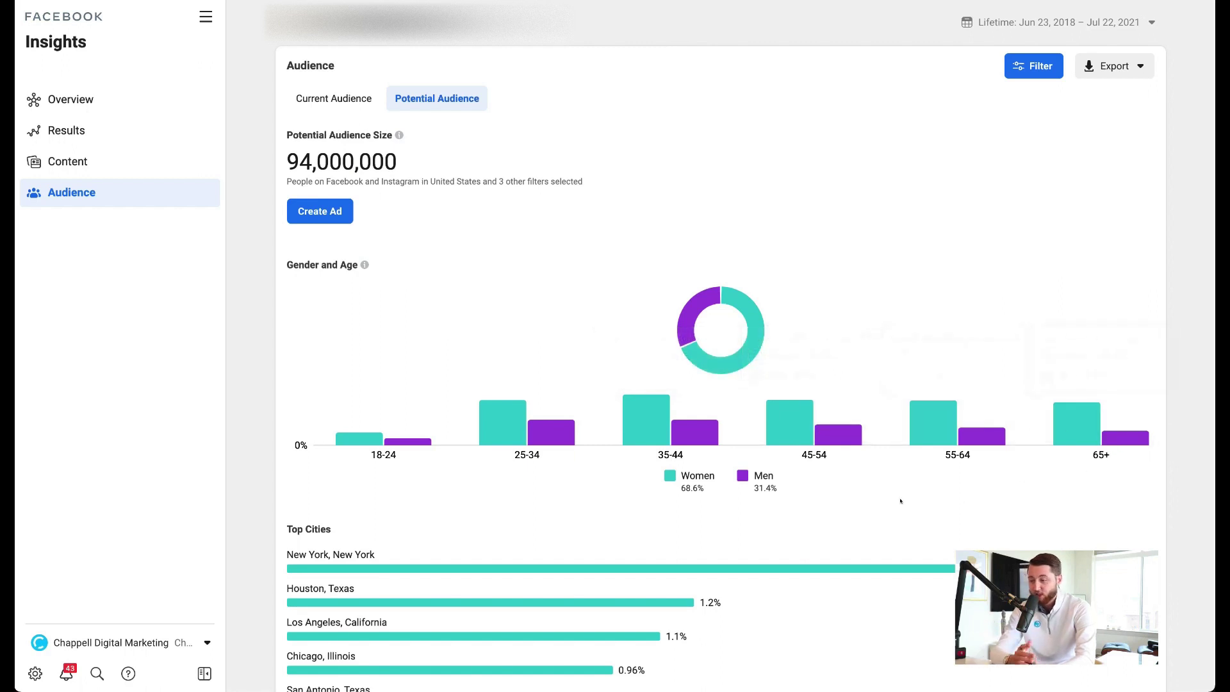
left_click(1032, 67)
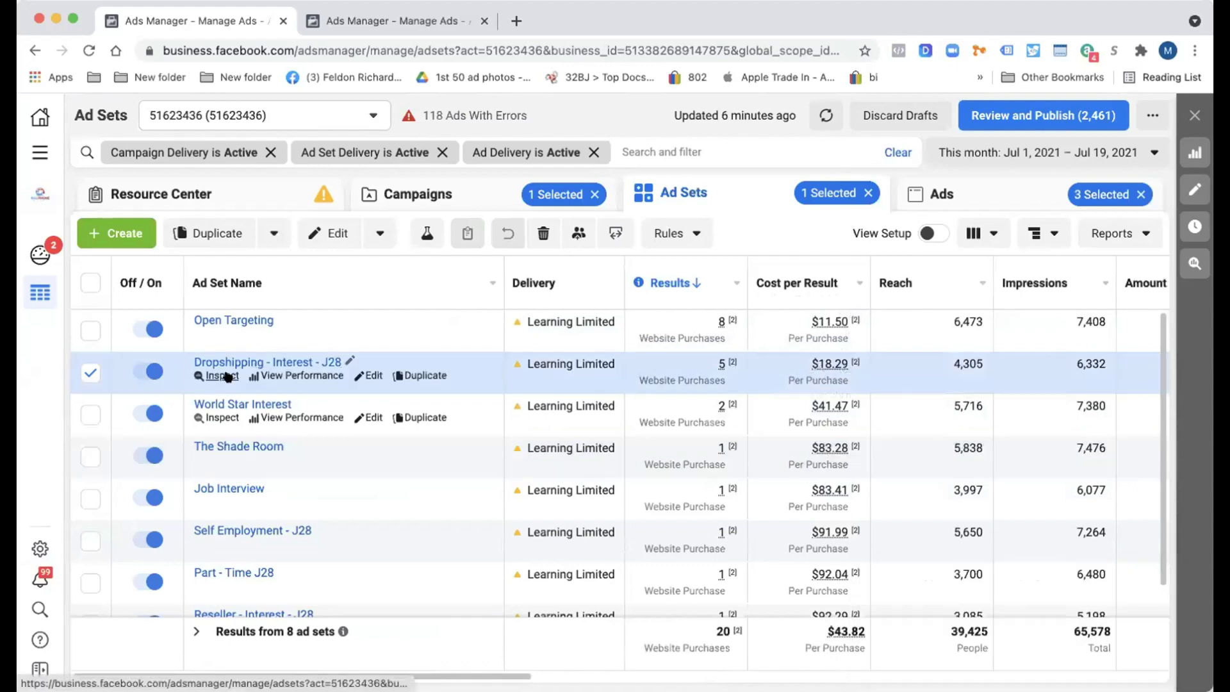
Step: Open Insights from the All Tools menu's Analyze and Report section
left_click(40, 152)
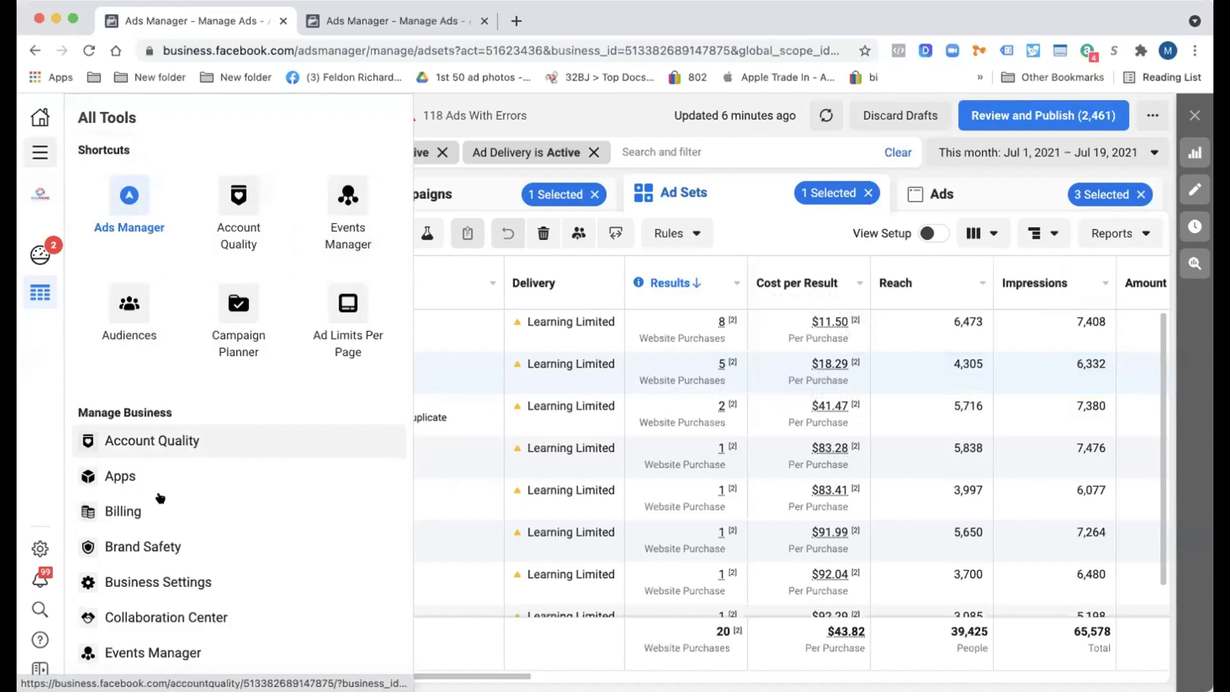
scroll(160, 497, "down", 3)
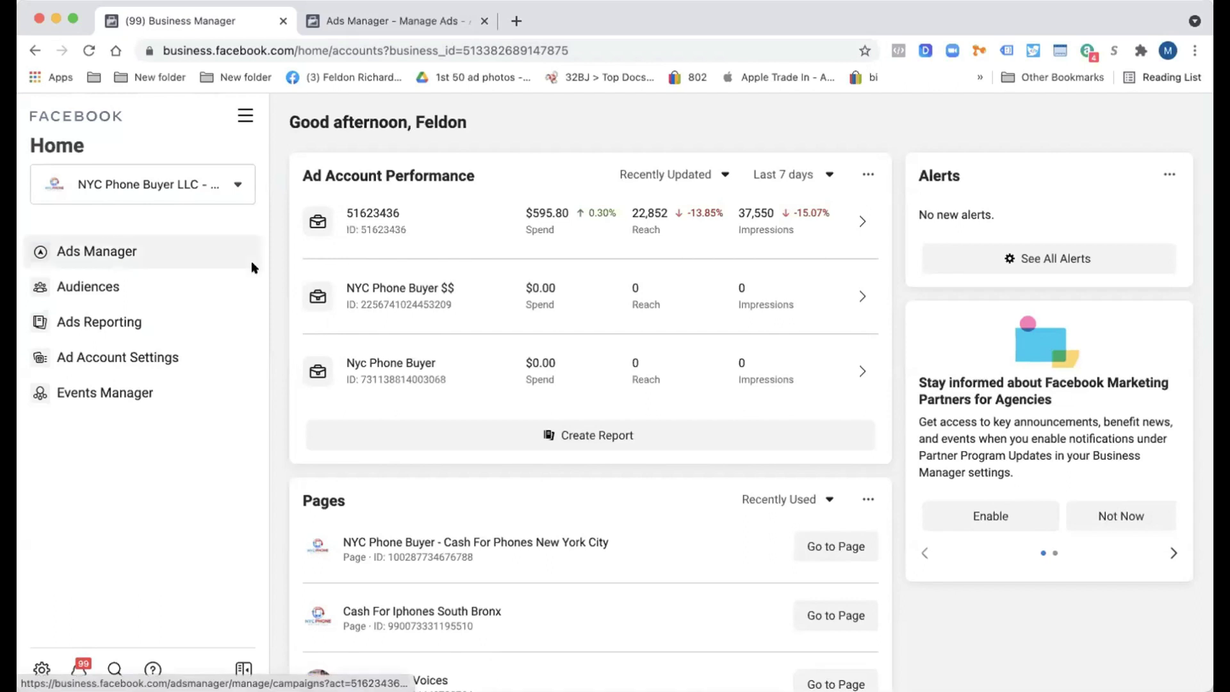
left_click(245, 116)
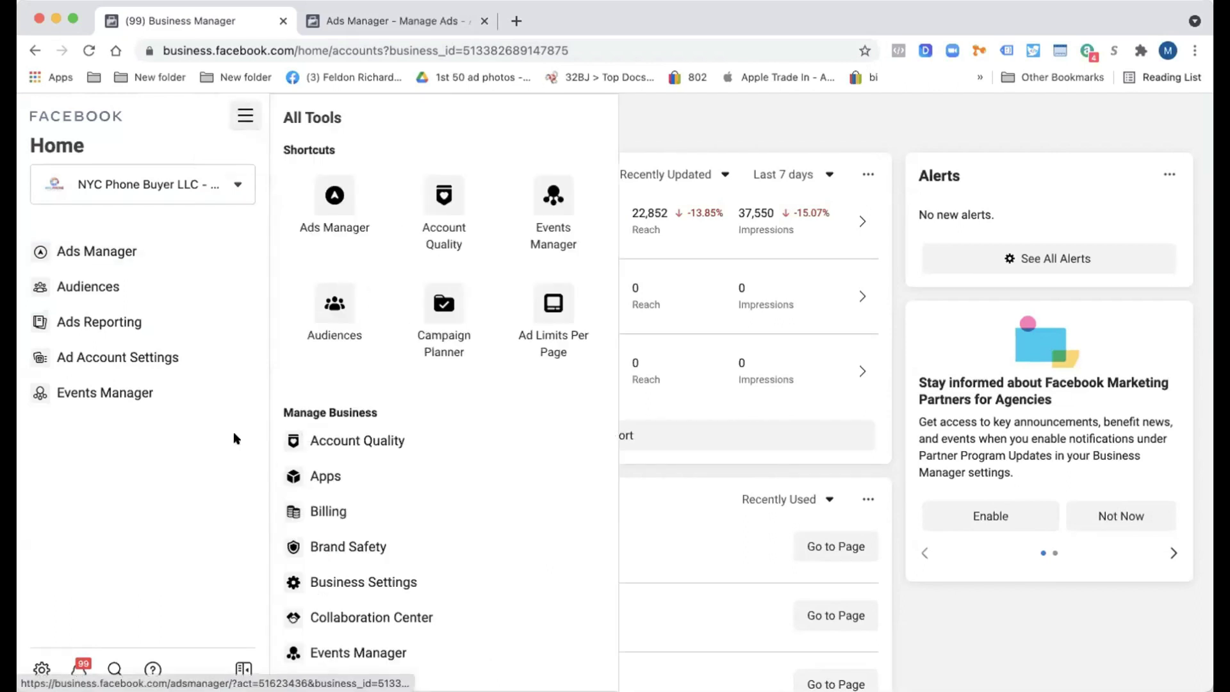
scroll(519, 412, "down", 10)
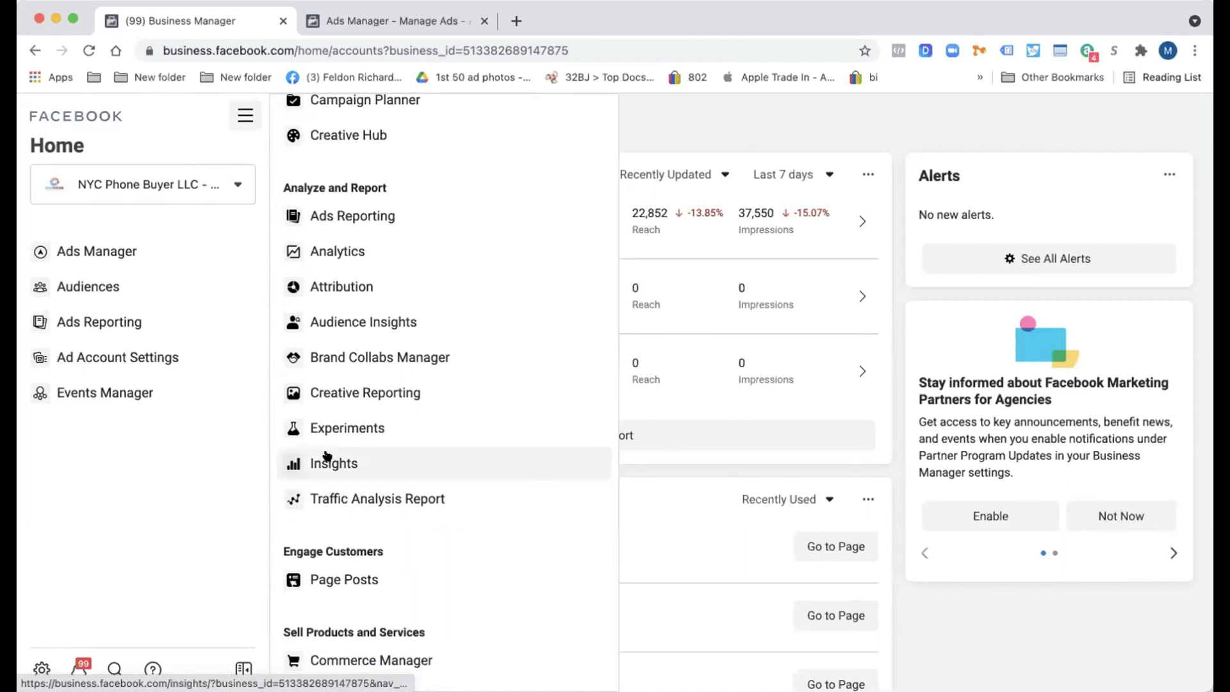
left_click(325, 462)
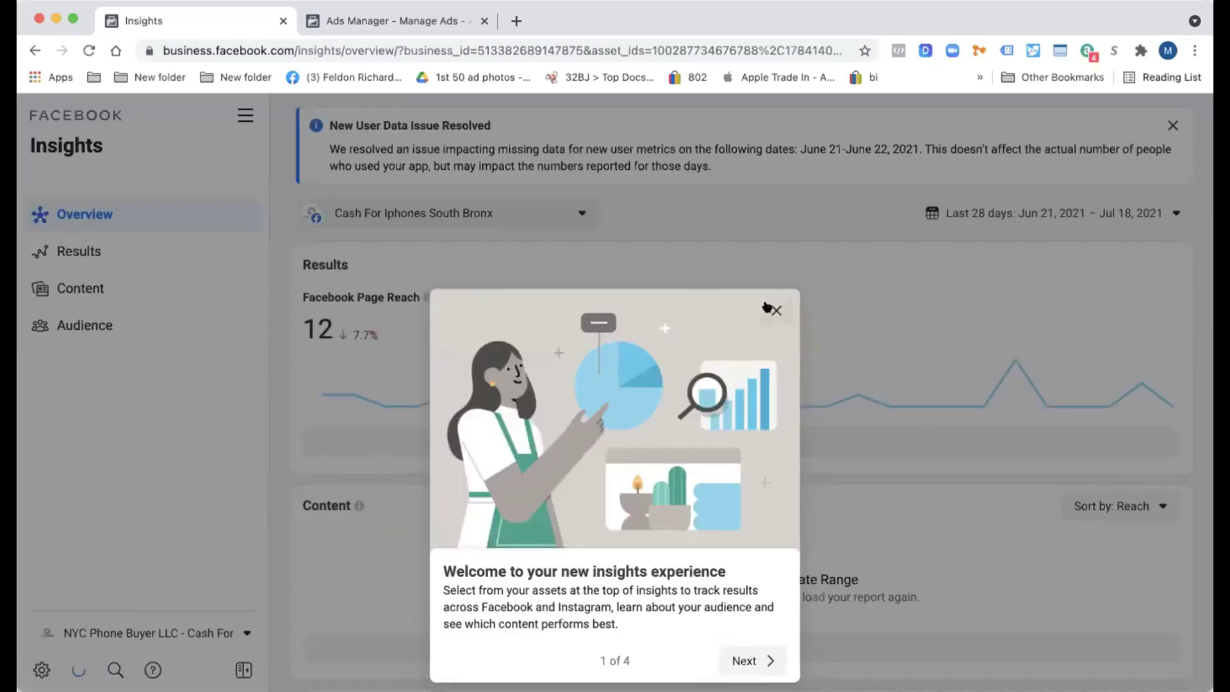
Step: Dismiss the welcome dialog and switch Insights to the NYC Phone Buyer account
left_click(772, 310)
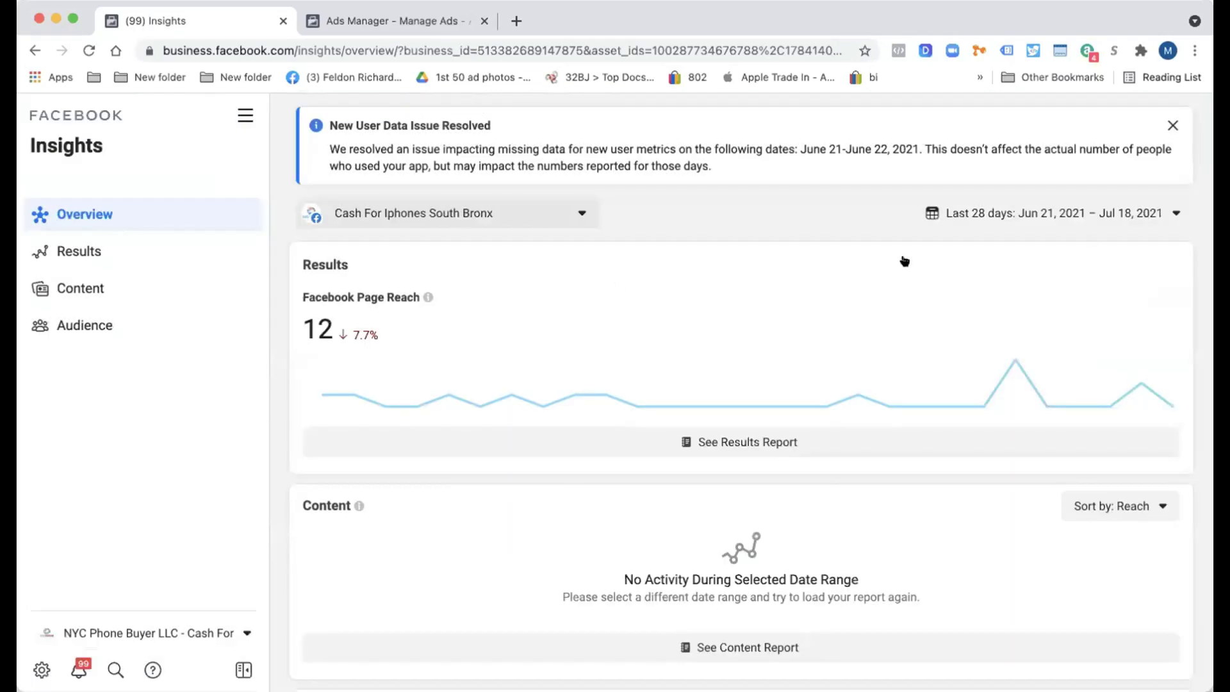
left_click(448, 210)
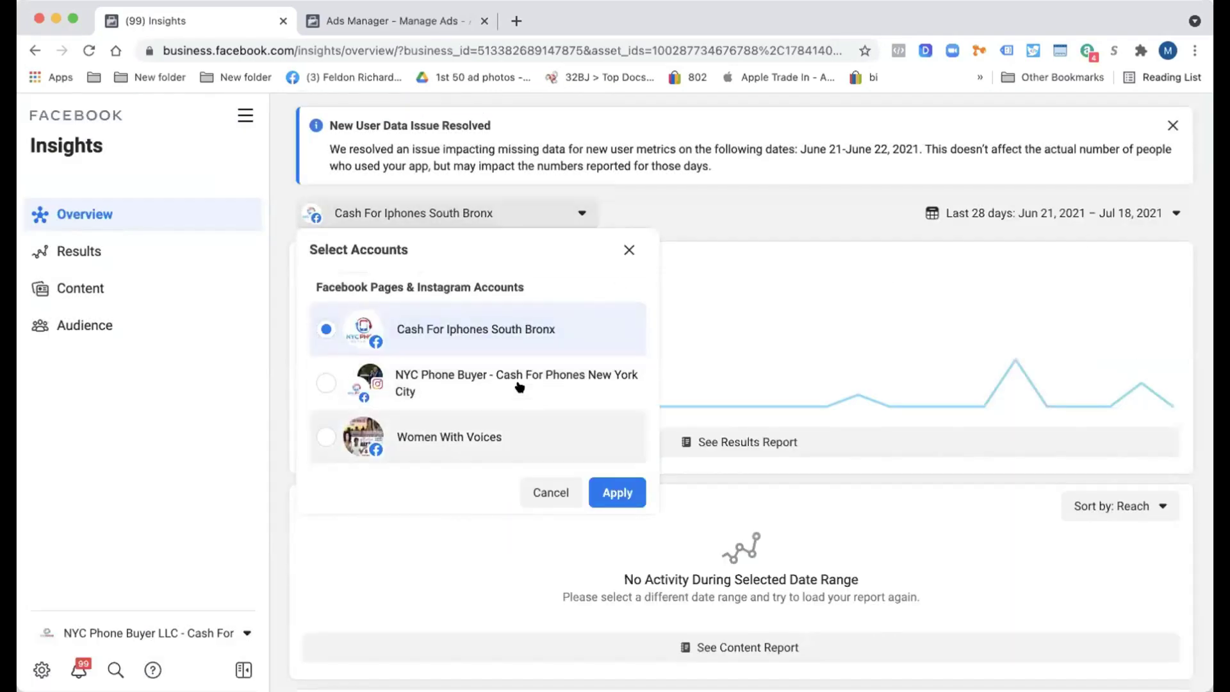
left_click(336, 384)
left_click(617, 494)
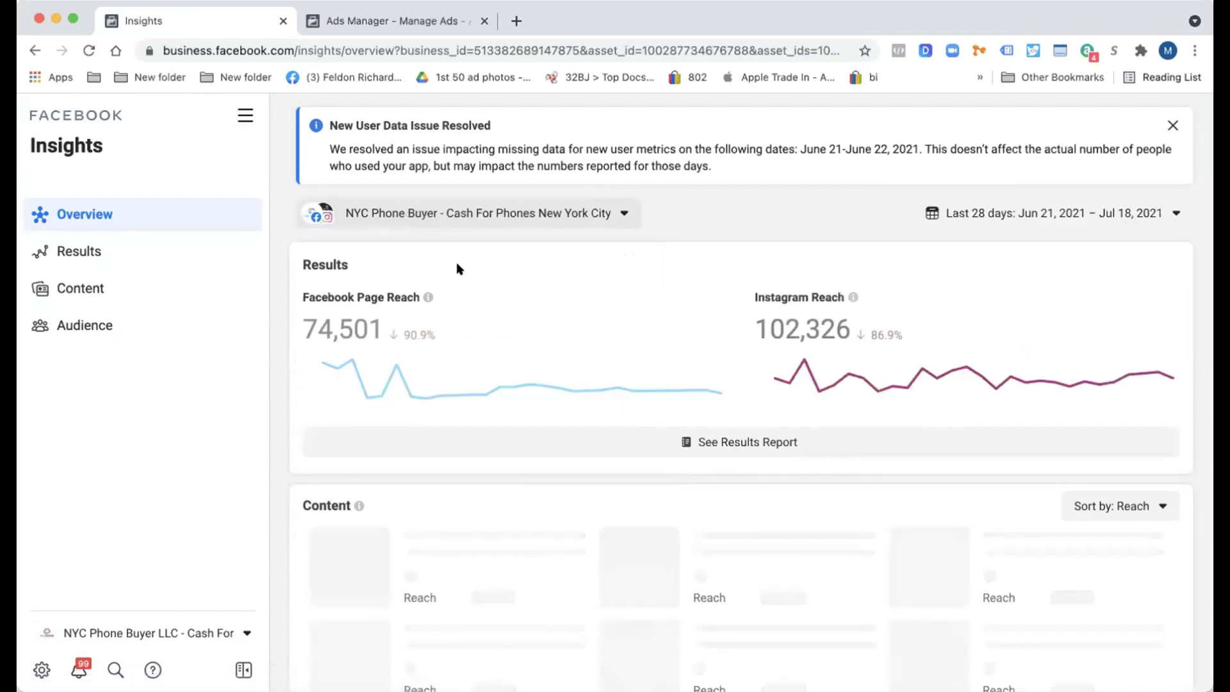
Step: Look through the Results and Content reports, then open and scan the Audience page
left_click(152, 254)
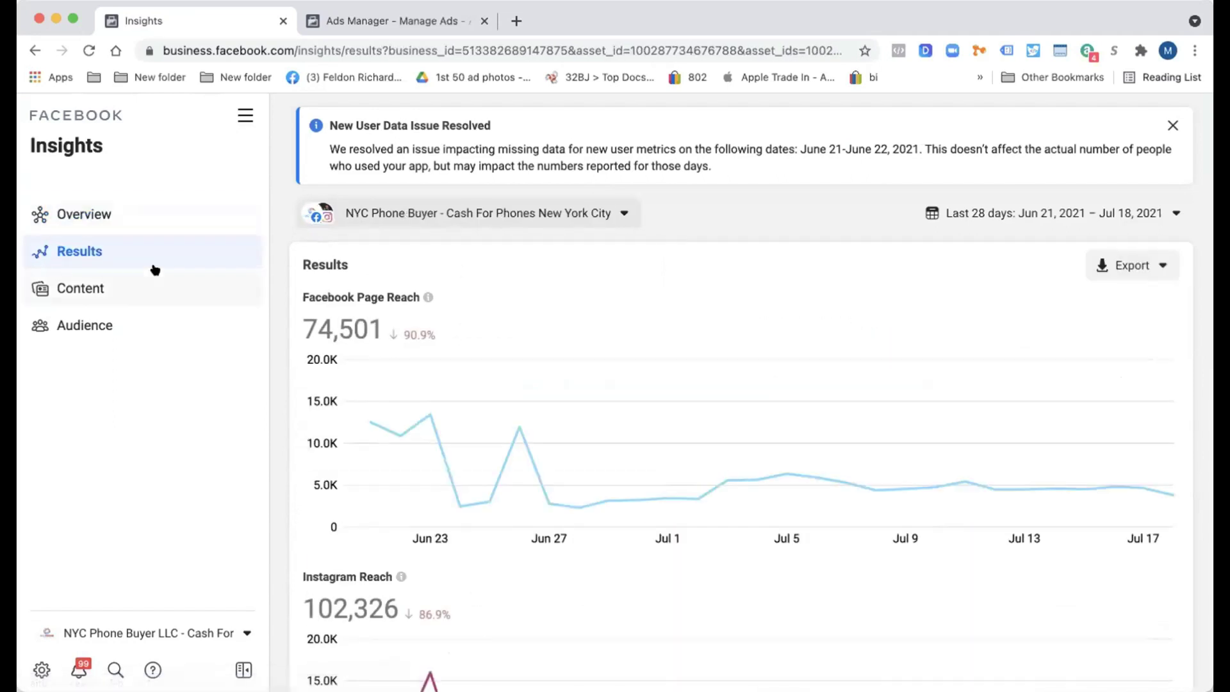
left_click(150, 298)
left_click(156, 322)
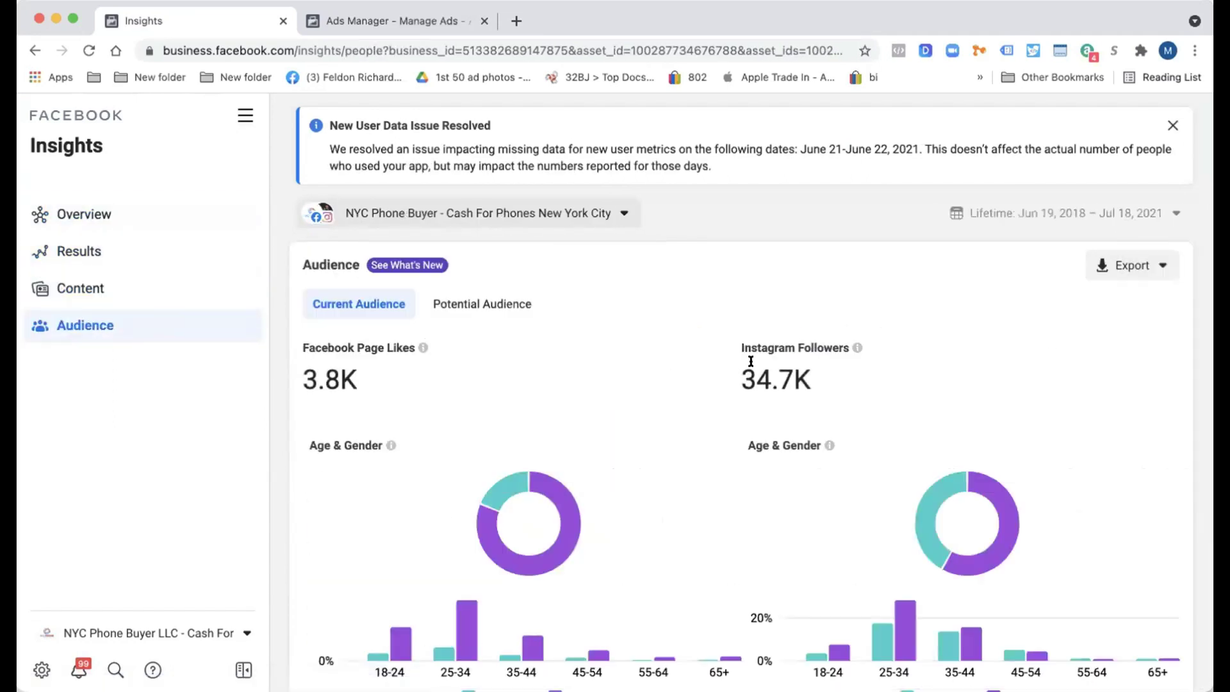
scroll(520, 301, "down", 5)
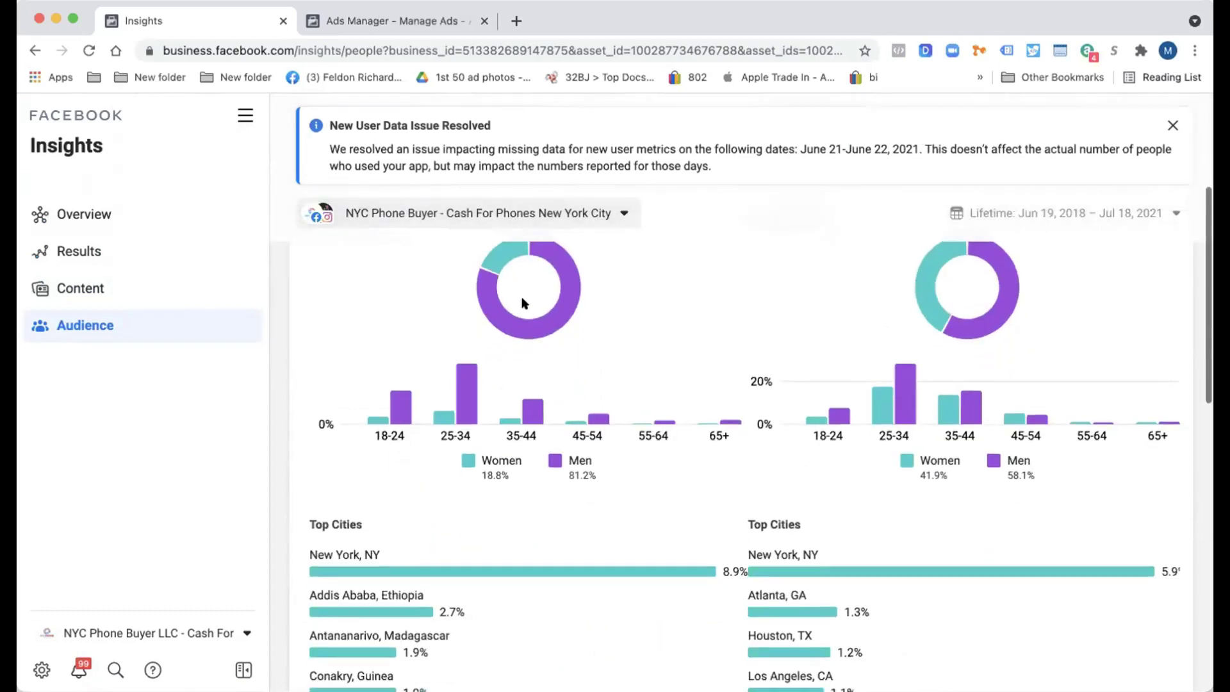
scroll(521, 302, "up", 4)
scroll(439, 414, "down", 3)
scroll(439, 414, "up", 3)
Step: Filter the potential audience to United States, keeping gender at All
left_click(481, 303)
left_click(1013, 256)
left_click(1058, 397)
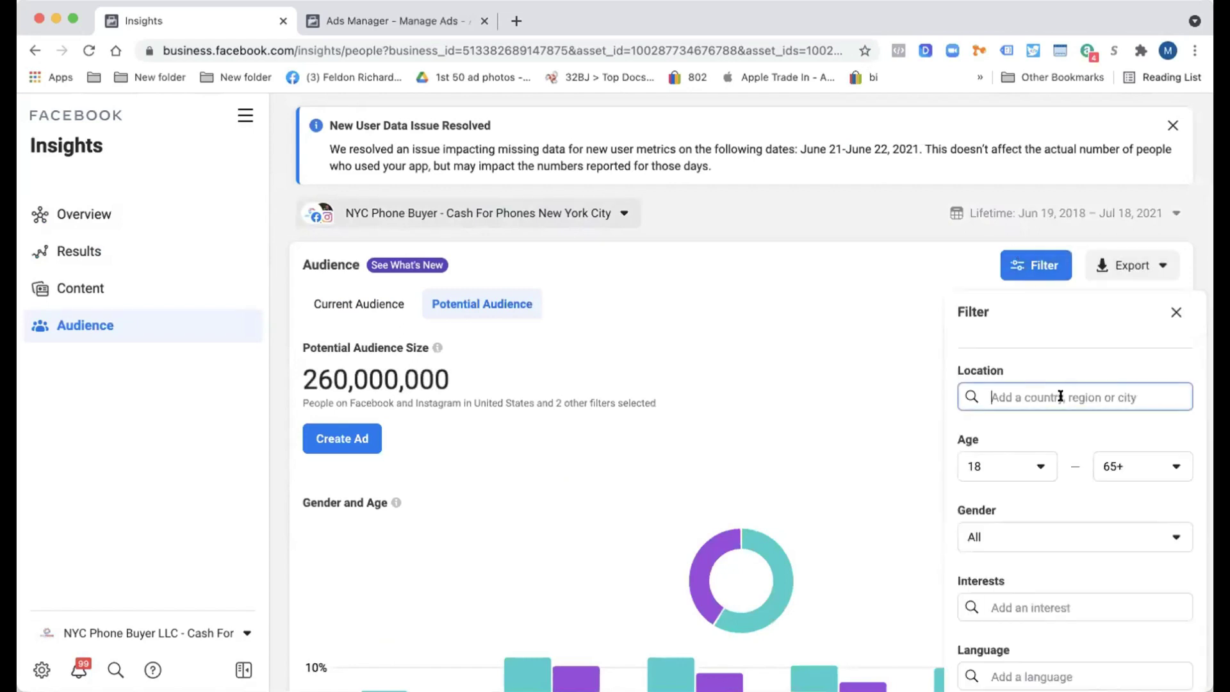
type("uni")
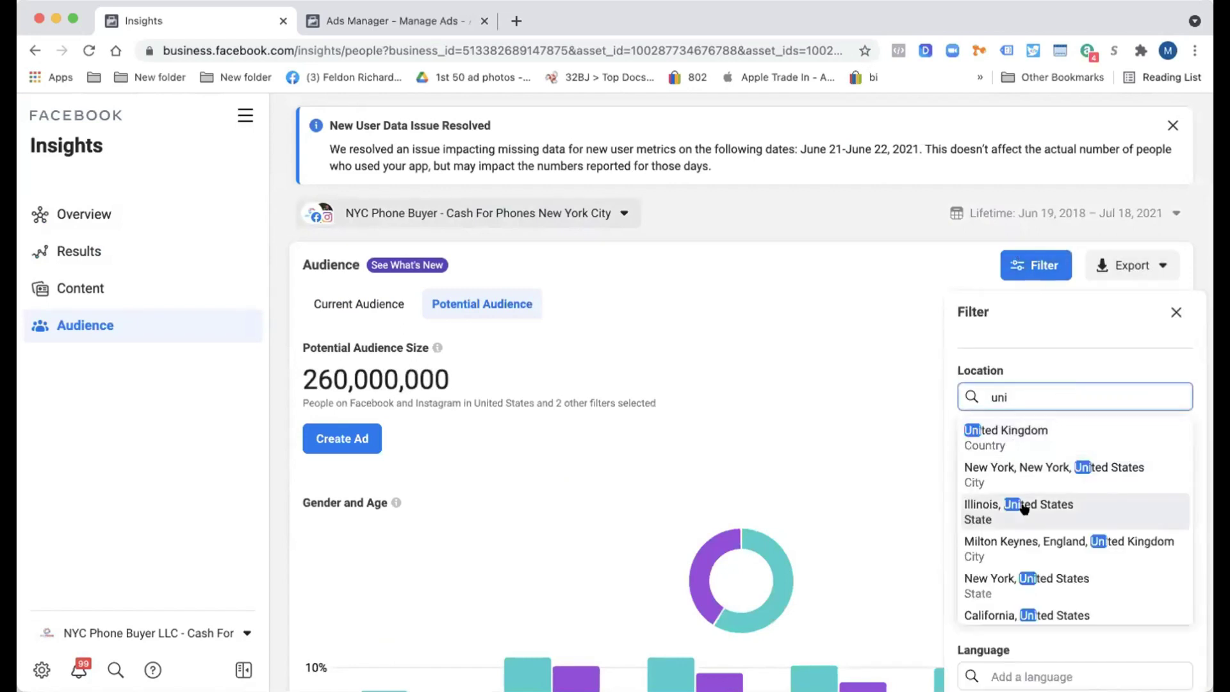
type("ted")
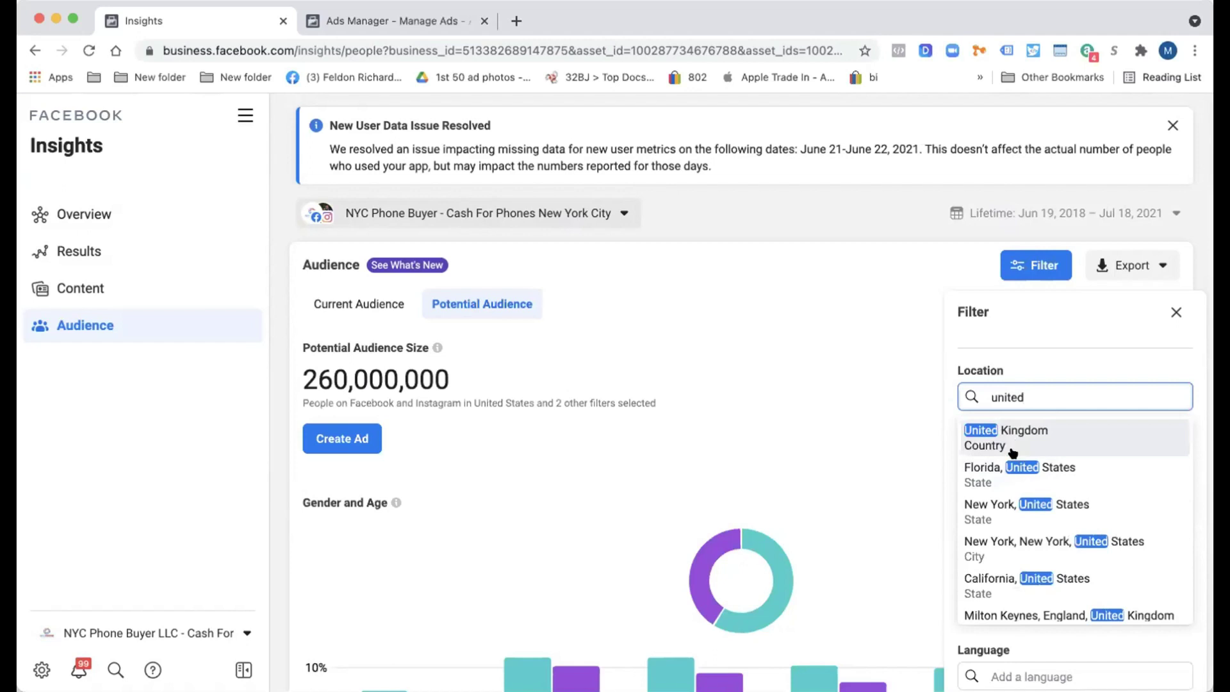
type(" state")
left_click(1035, 437)
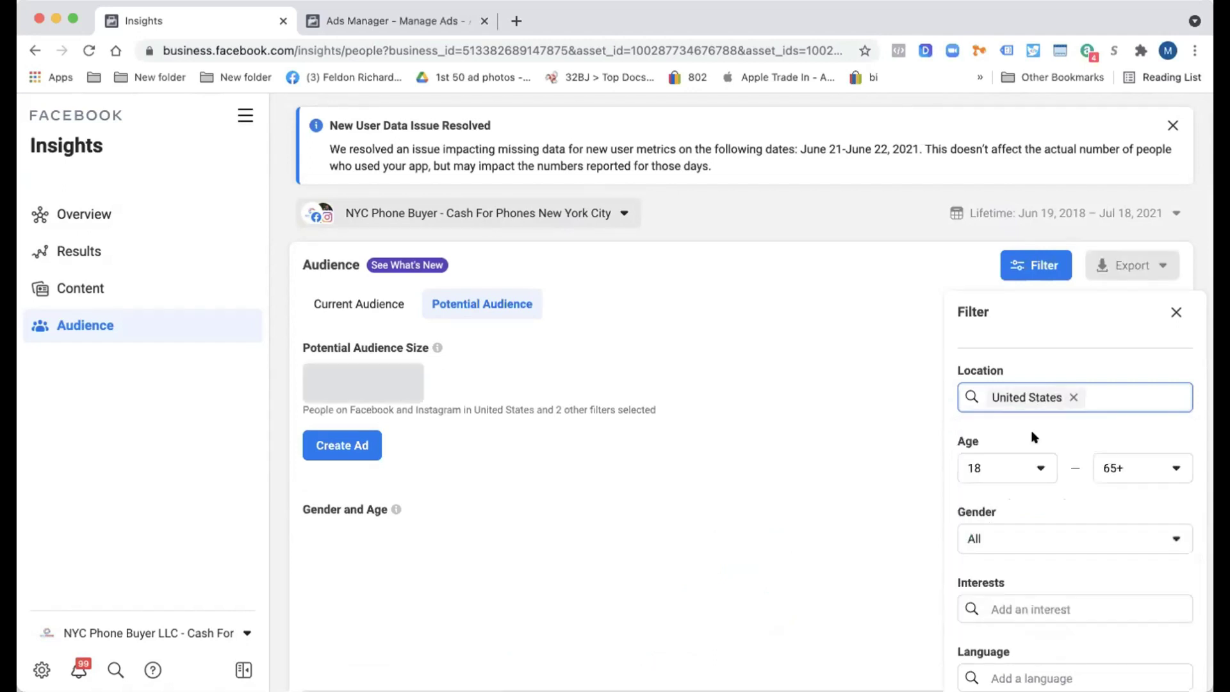
left_click(1048, 544)
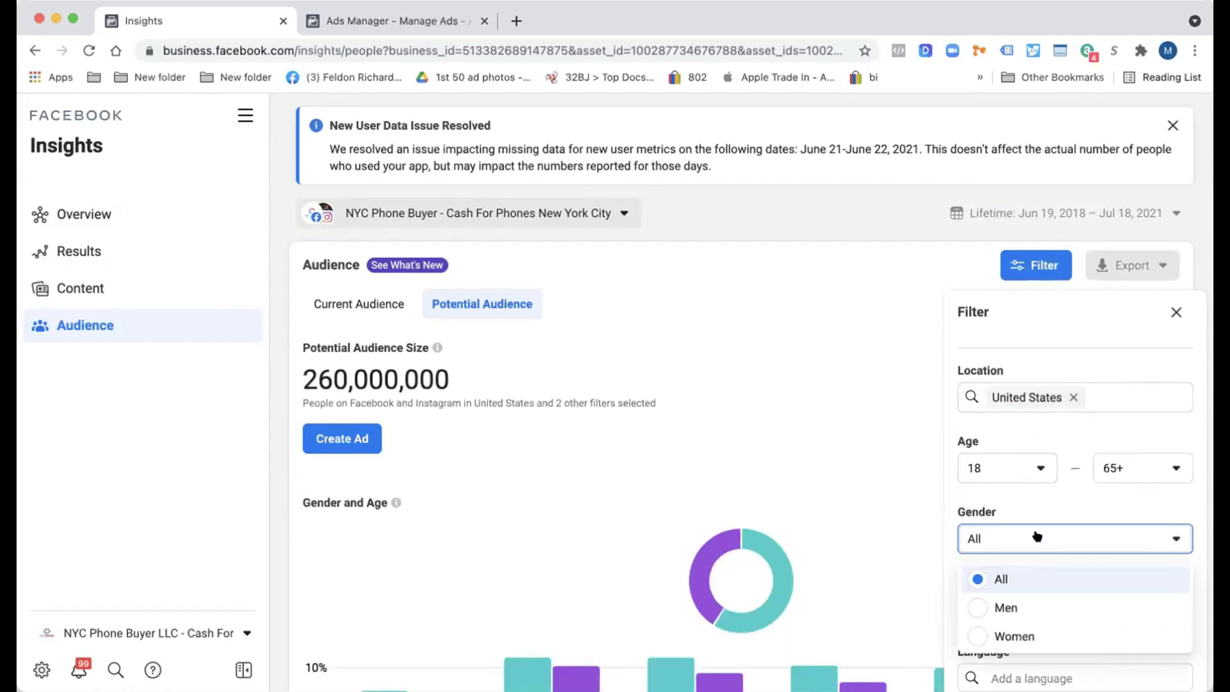
left_click(1037, 537)
Step: Add Drop shipping as the audience interest and close the filter panel
scroll(1057, 449, "down", 4)
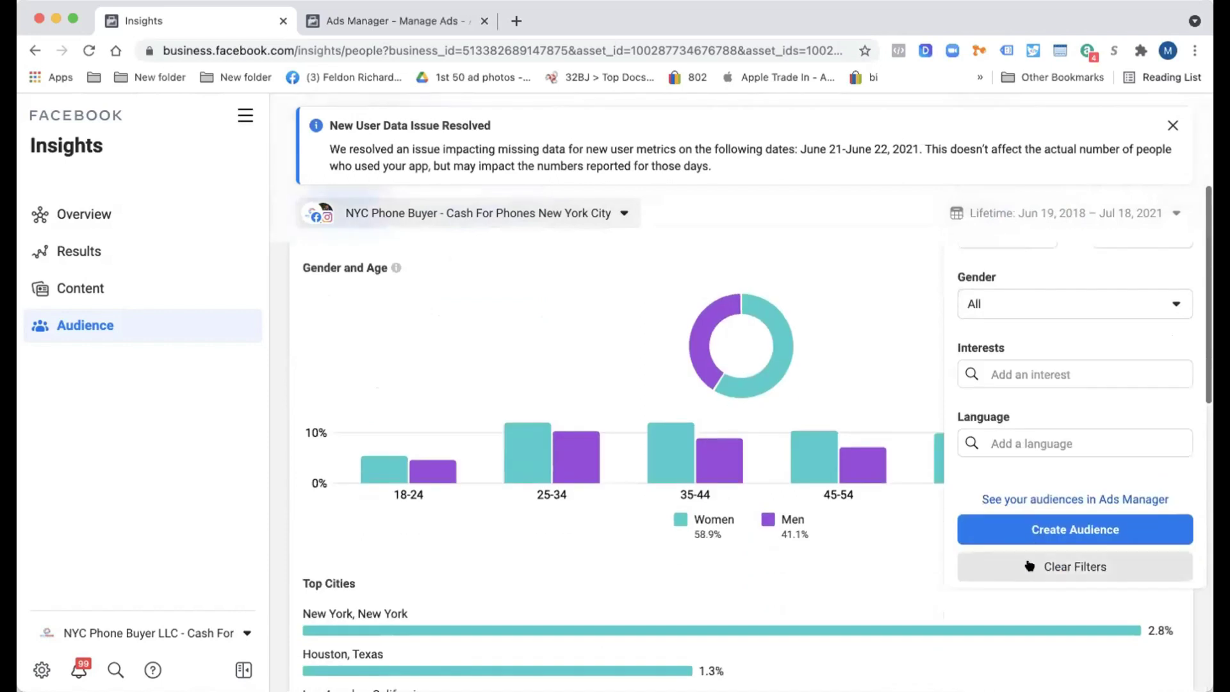
left_click(1068, 362)
type("drop")
left_click(1050, 408)
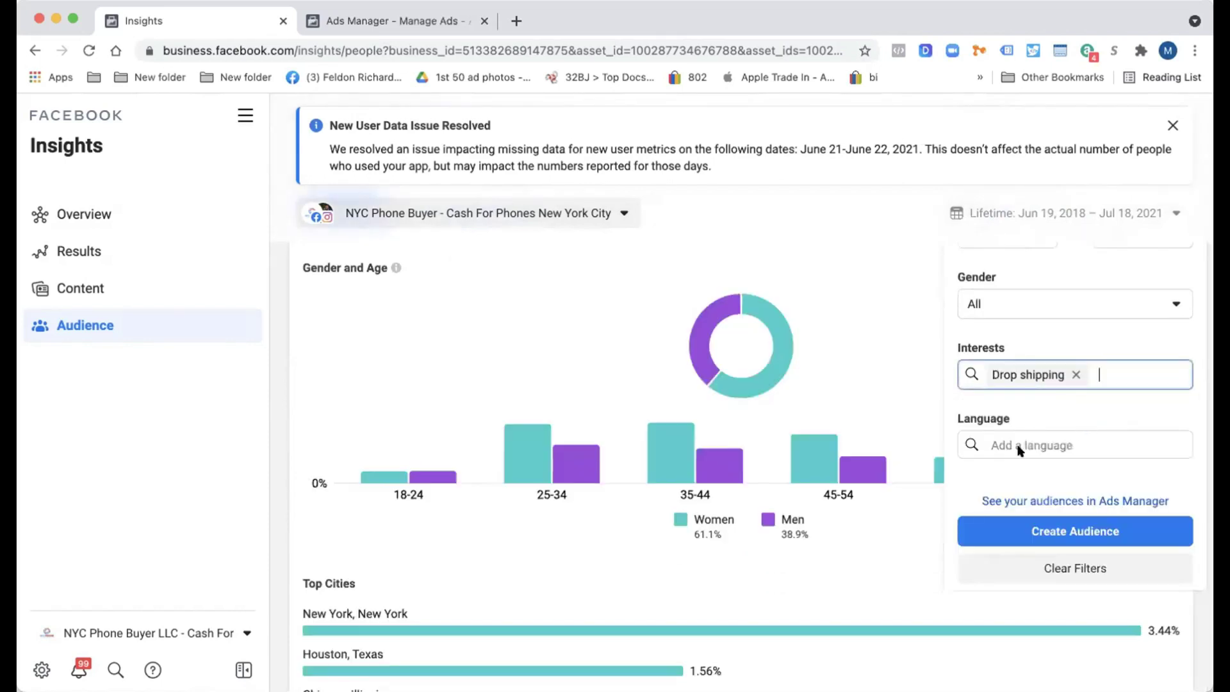
left_click(1007, 442)
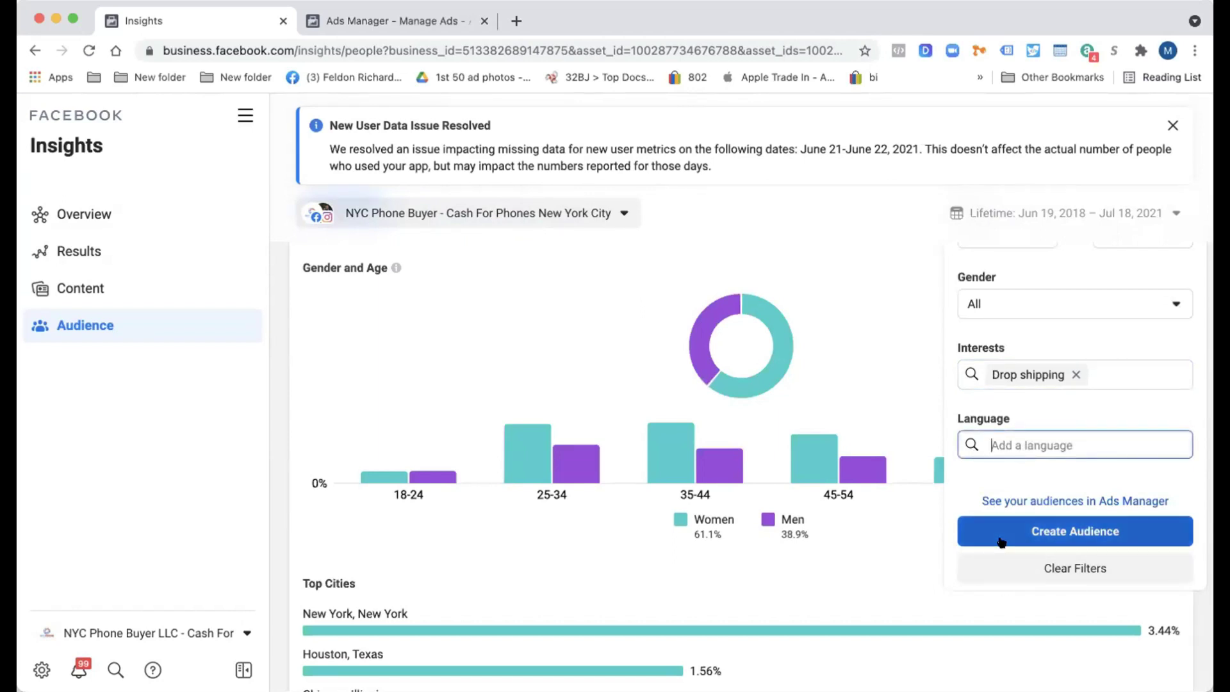
left_click(889, 521)
Step: Reopen the filter to confirm Drop shipping and review the Gender and Age chart (61.1% women)
scroll(912, 491, "up", 4)
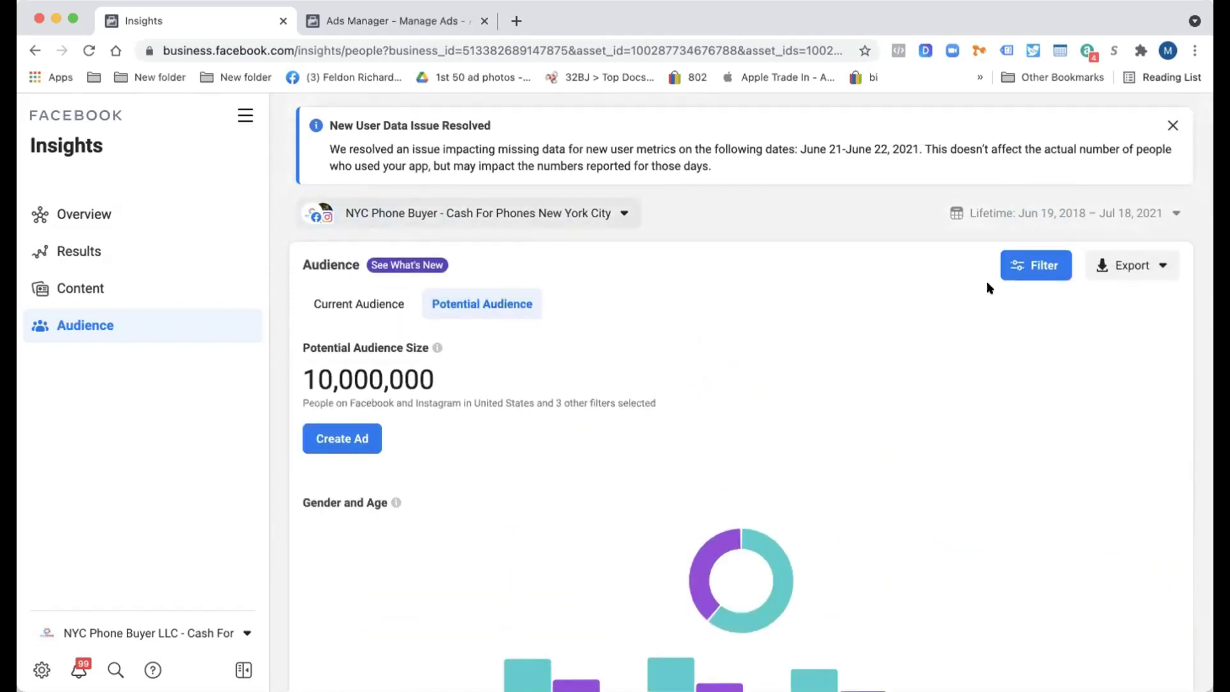
left_click(1013, 268)
scroll(1036, 435, "down", 2)
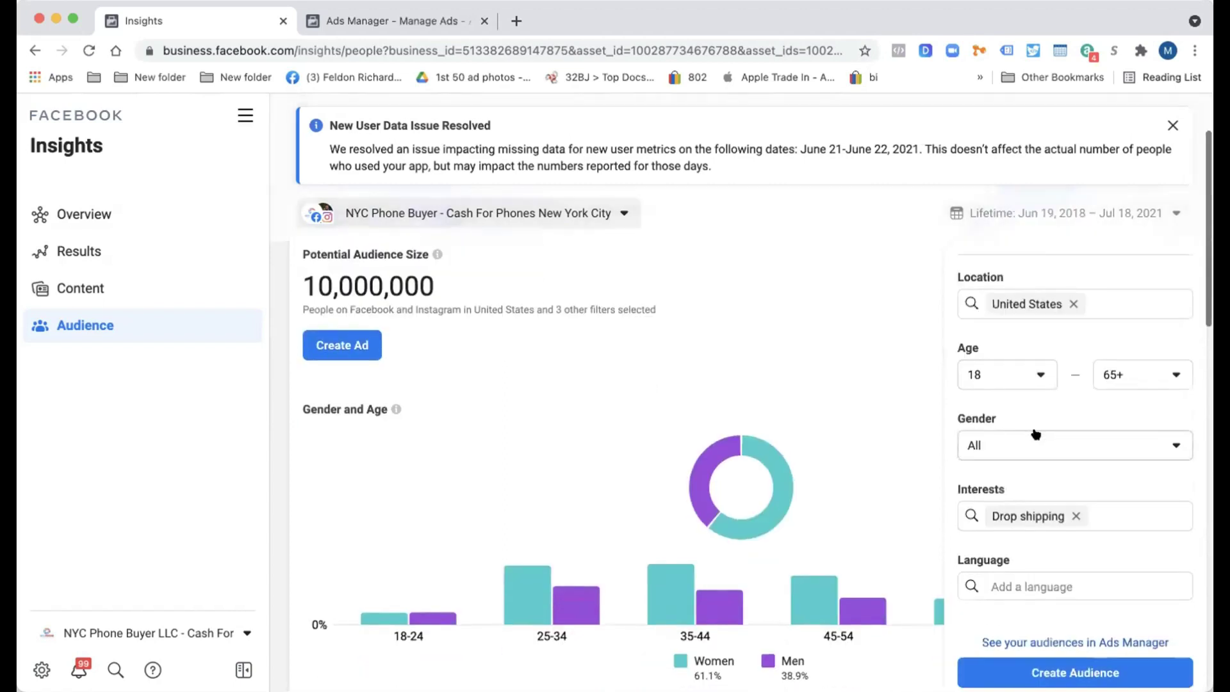
scroll(801, 577, "down", 4)
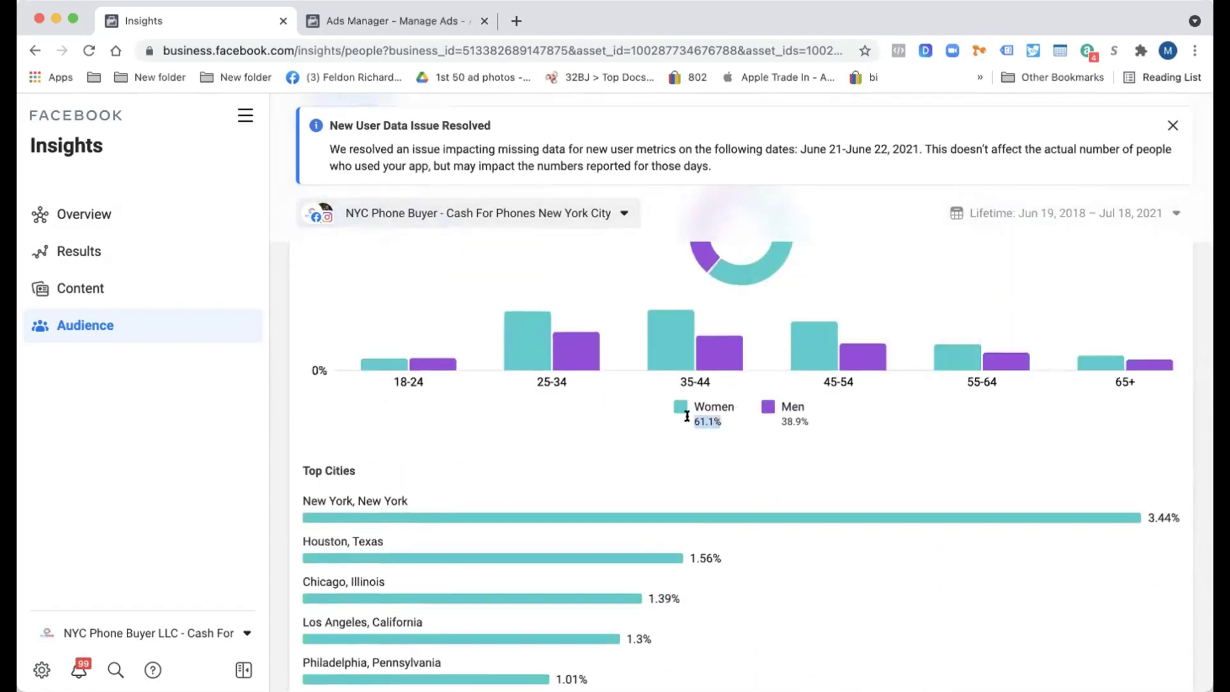
scroll(725, 436, "down", 8)
scroll(724, 440, "down", 2)
scroll(725, 439, "up", 15)
scroll(660, 467, "down", 7)
scroll(659, 472, "up", 4)
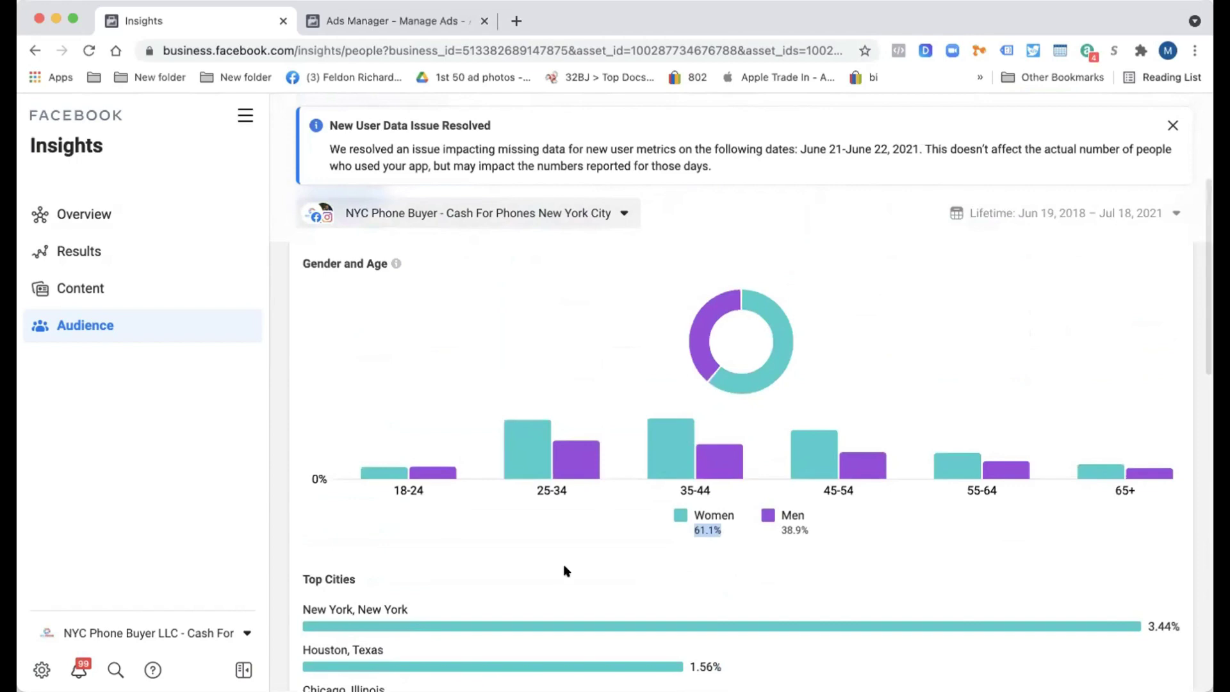
scroll(914, 376, "up", 2)
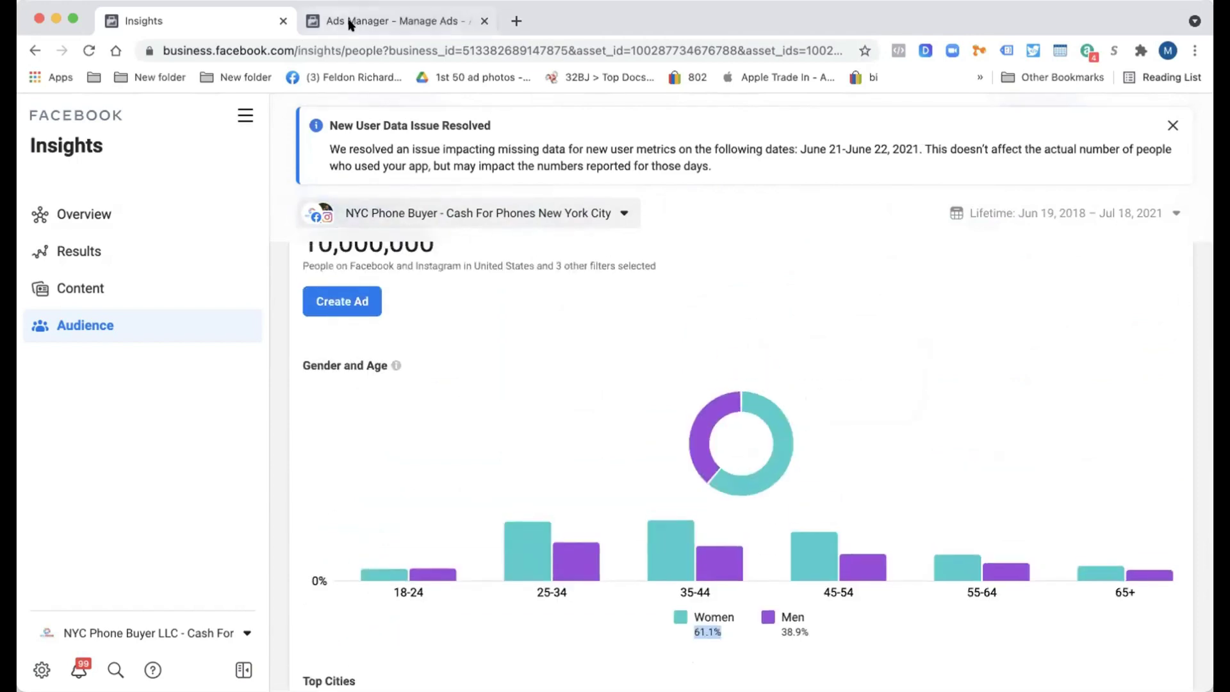
Step: Show Ads Manager's ad sets with the Performance column preset, then return to Insights
left_click(385, 21)
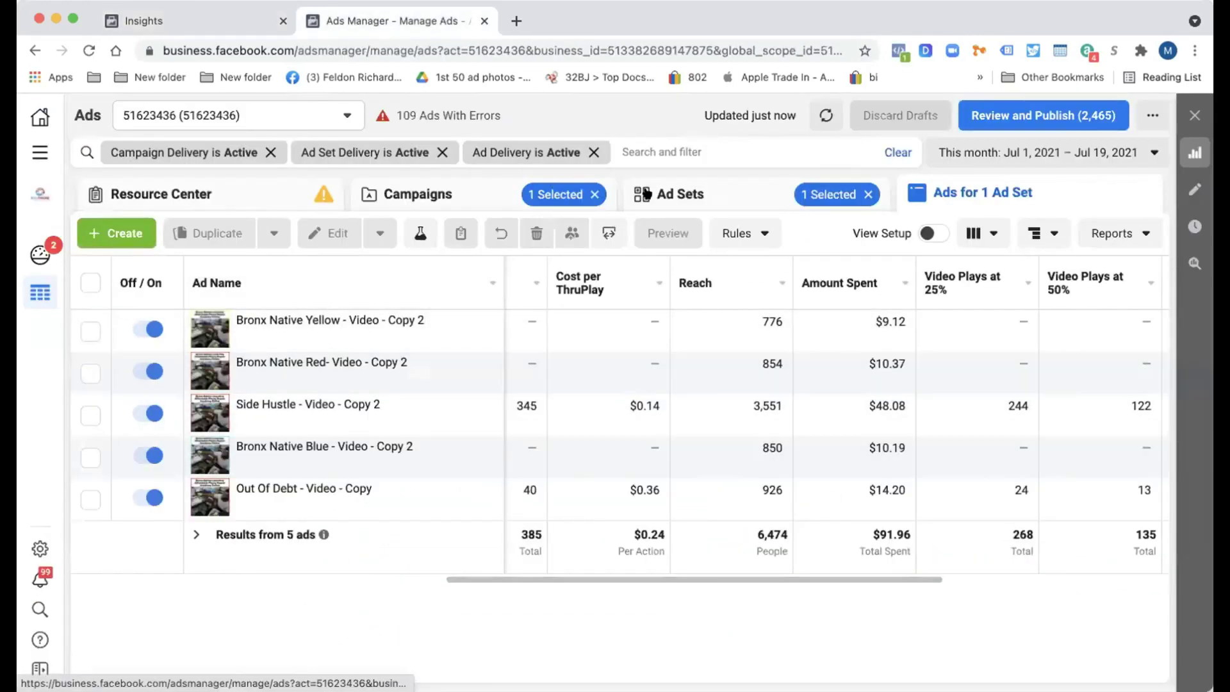
left_click(672, 194)
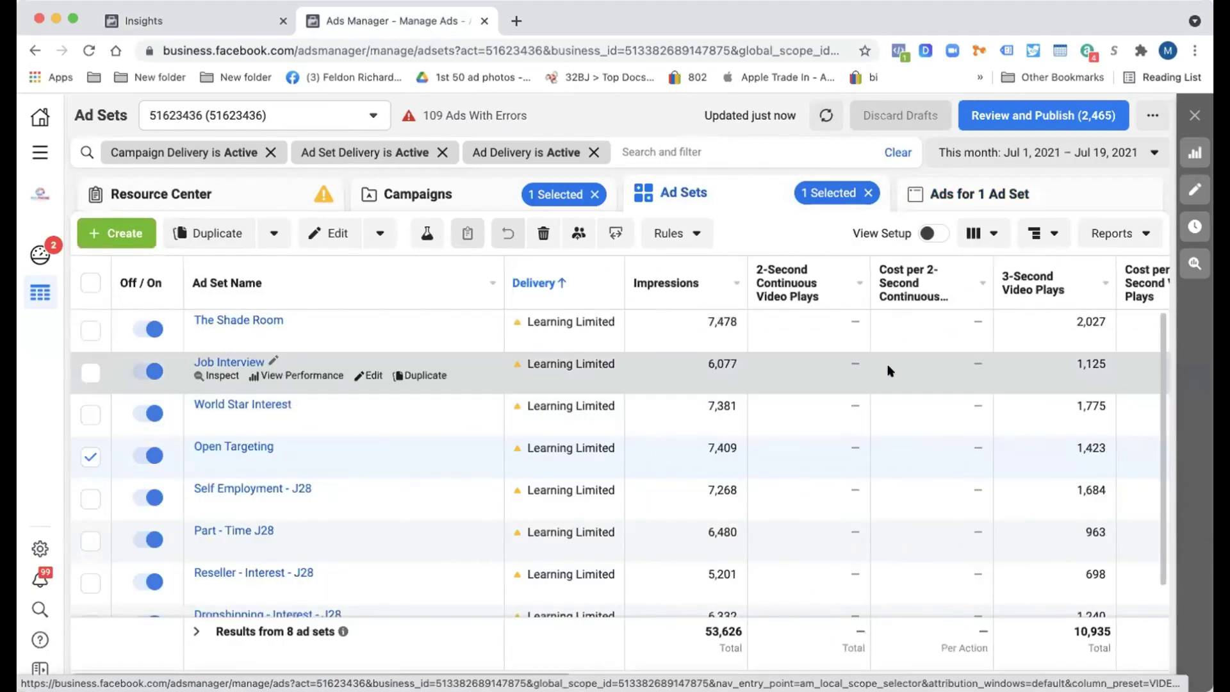
left_click(980, 233)
left_click(948, 275)
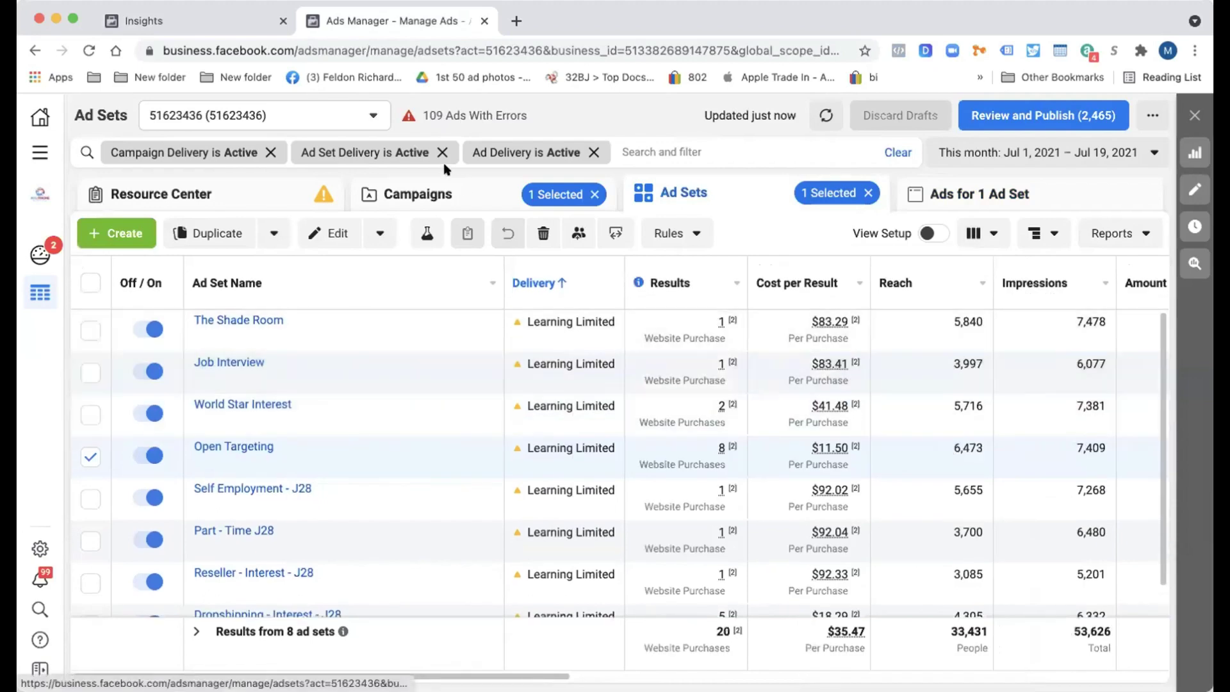
left_click(227, 13)
scroll(961, 410, "up", 3)
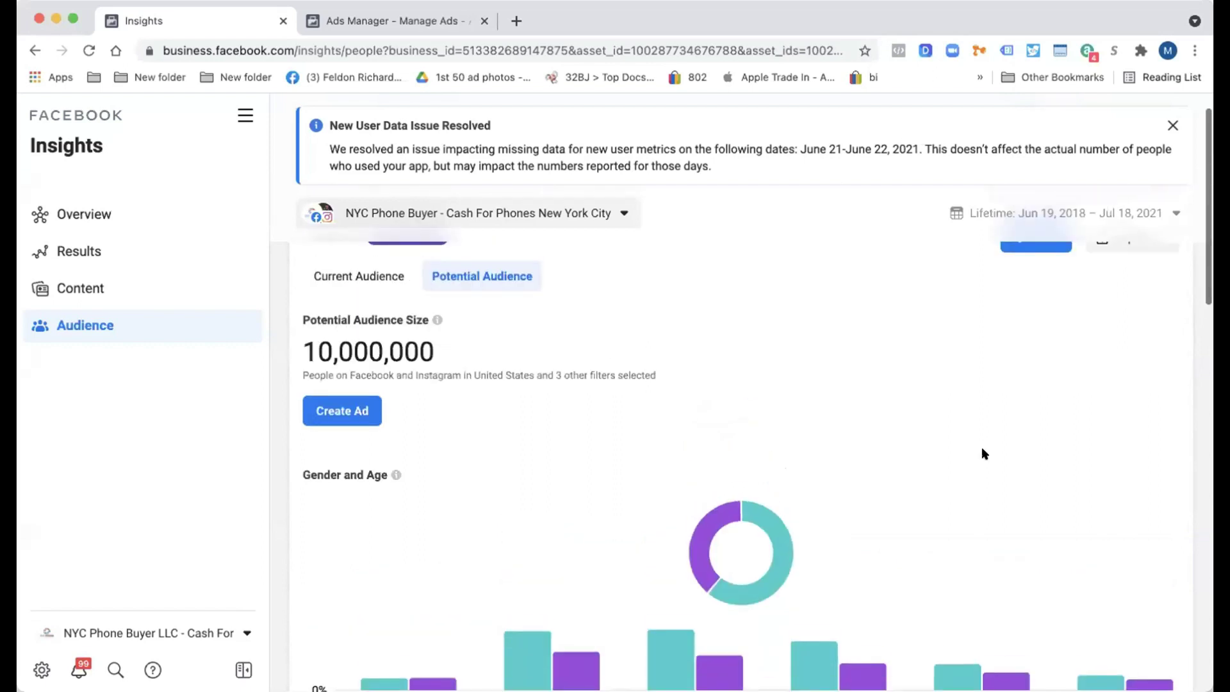
scroll(1056, 320, "down", 5)
scroll(1065, 297, "up", 6)
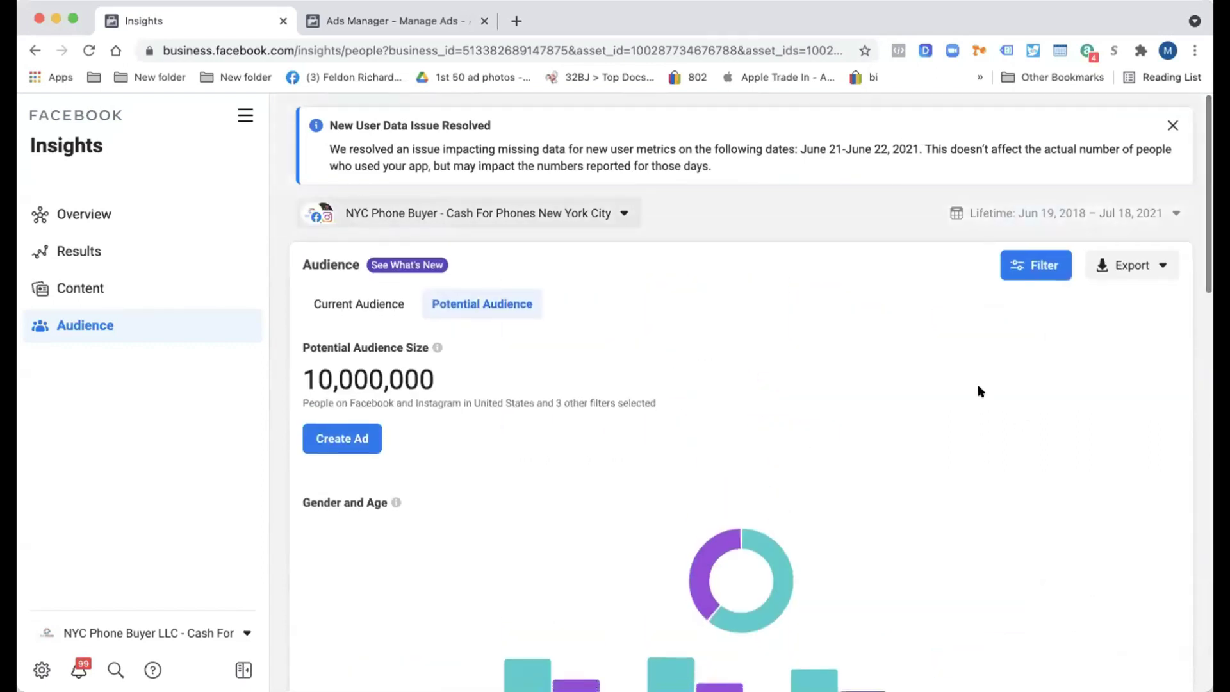
scroll(978, 387, "down", 3)
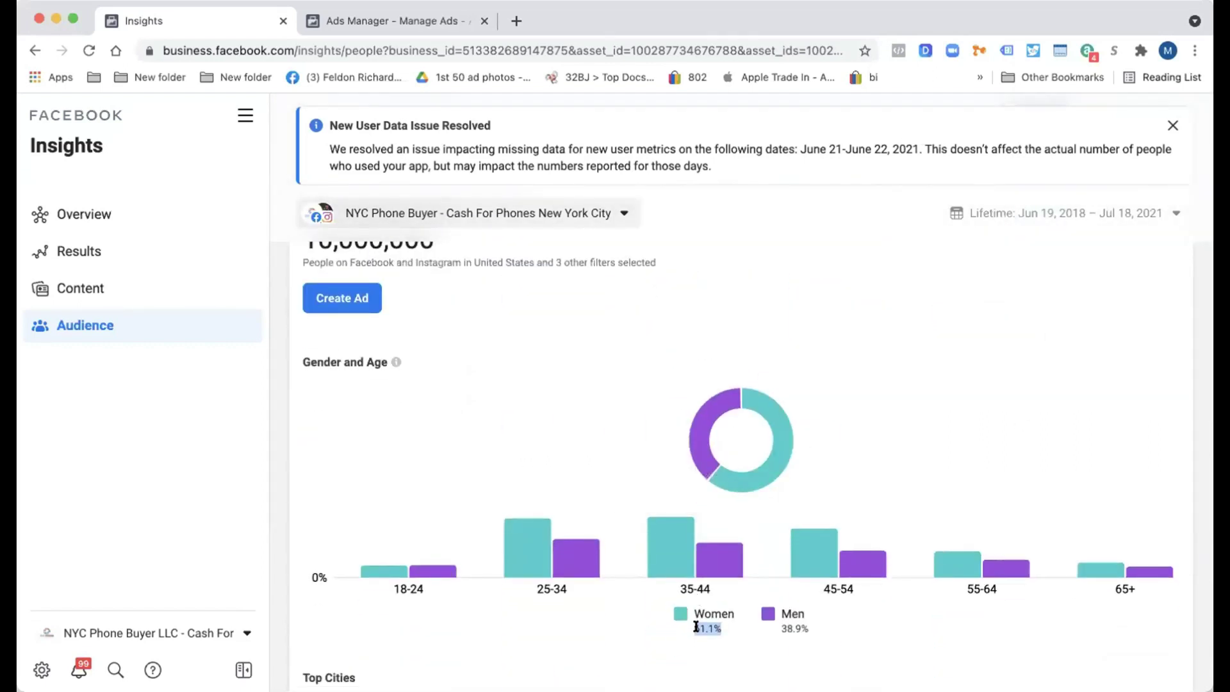
mouse_move(564, 572)
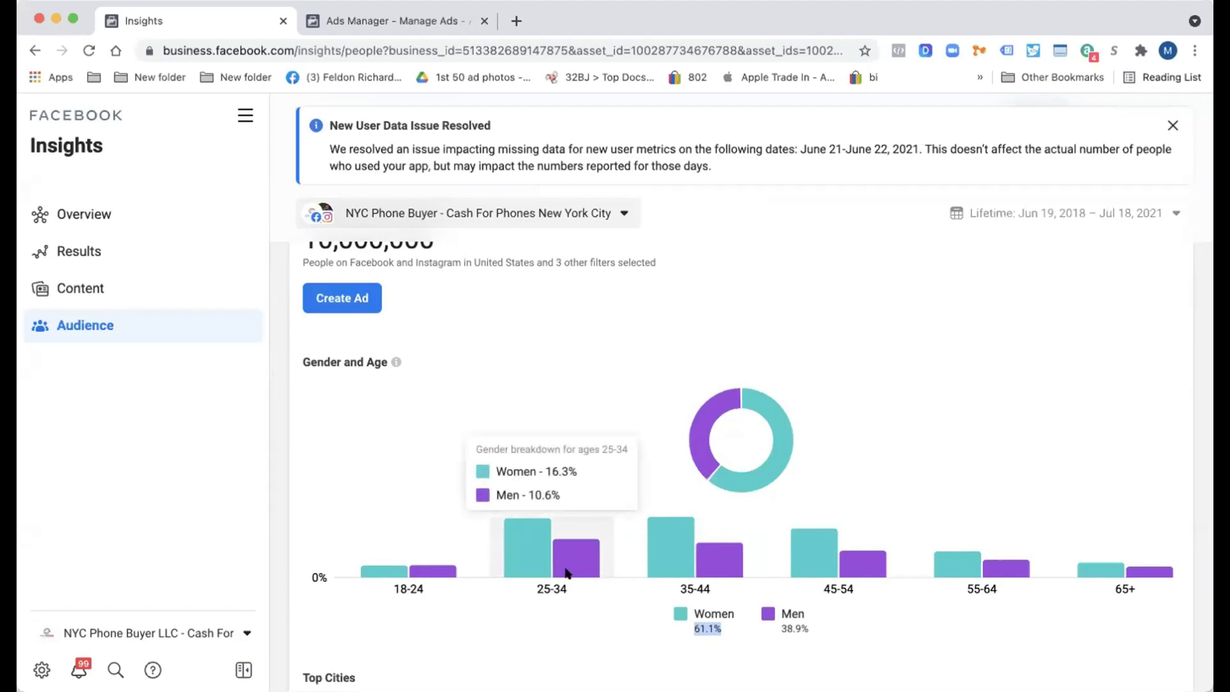
mouse_move(686, 564)
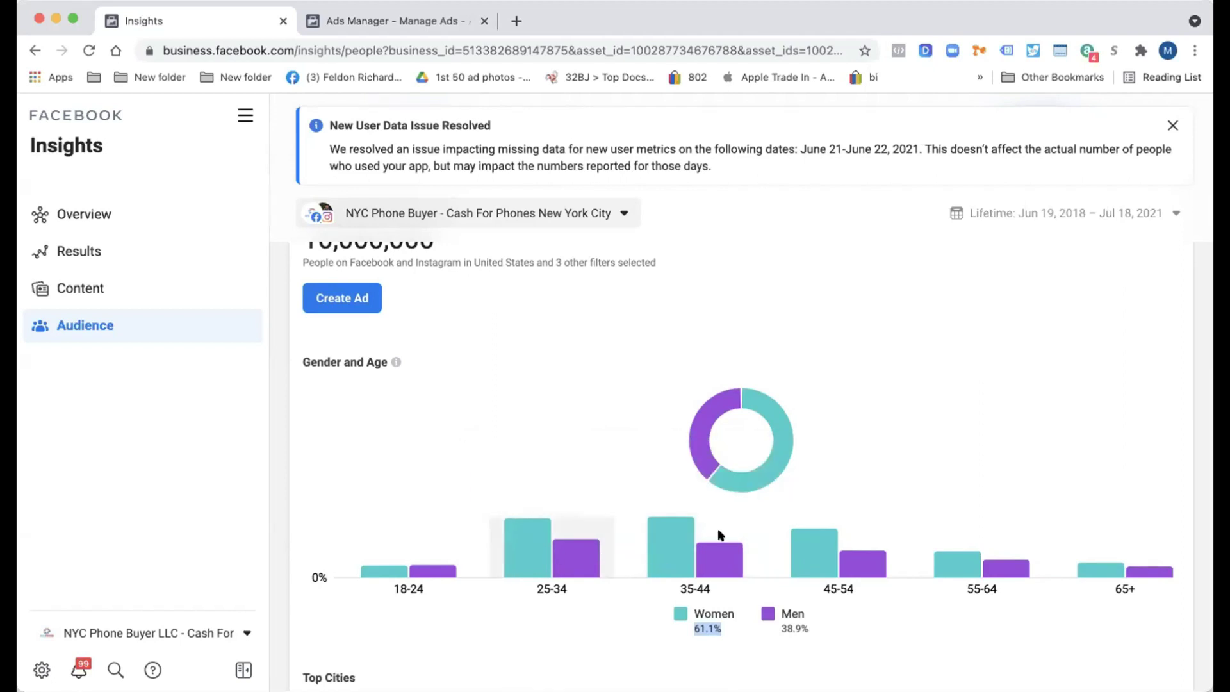
scroll(1074, 402, "up", 3)
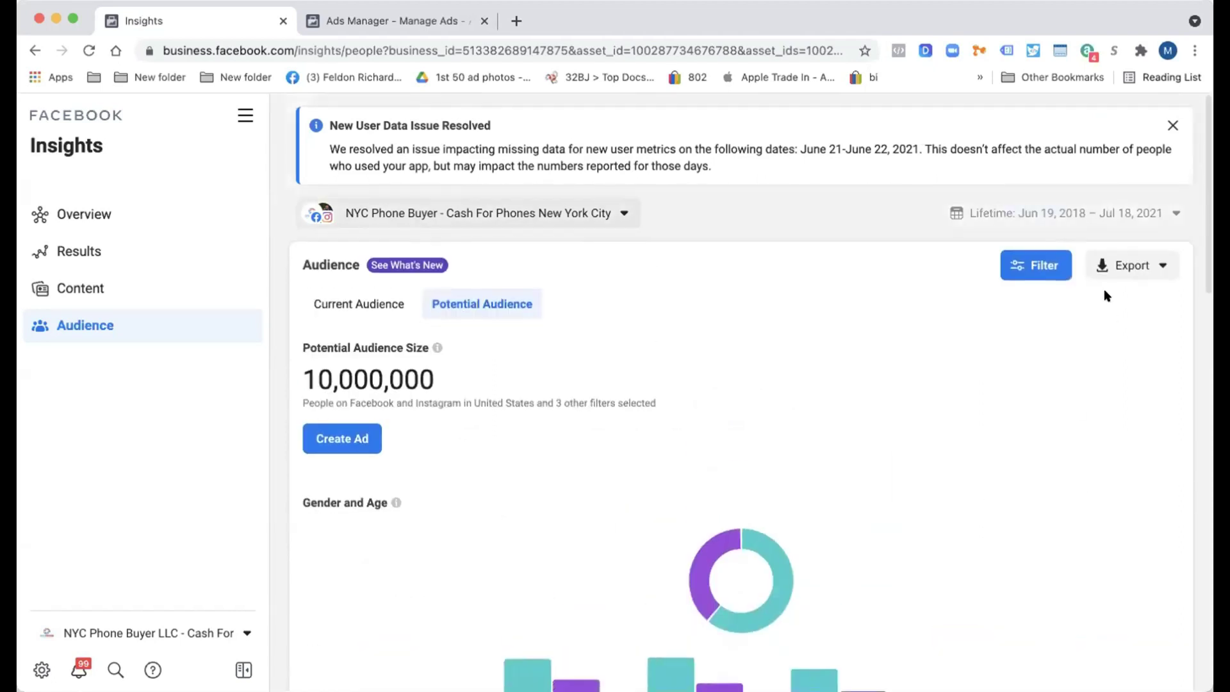
left_click(1036, 265)
scroll(1084, 442, "down", 3)
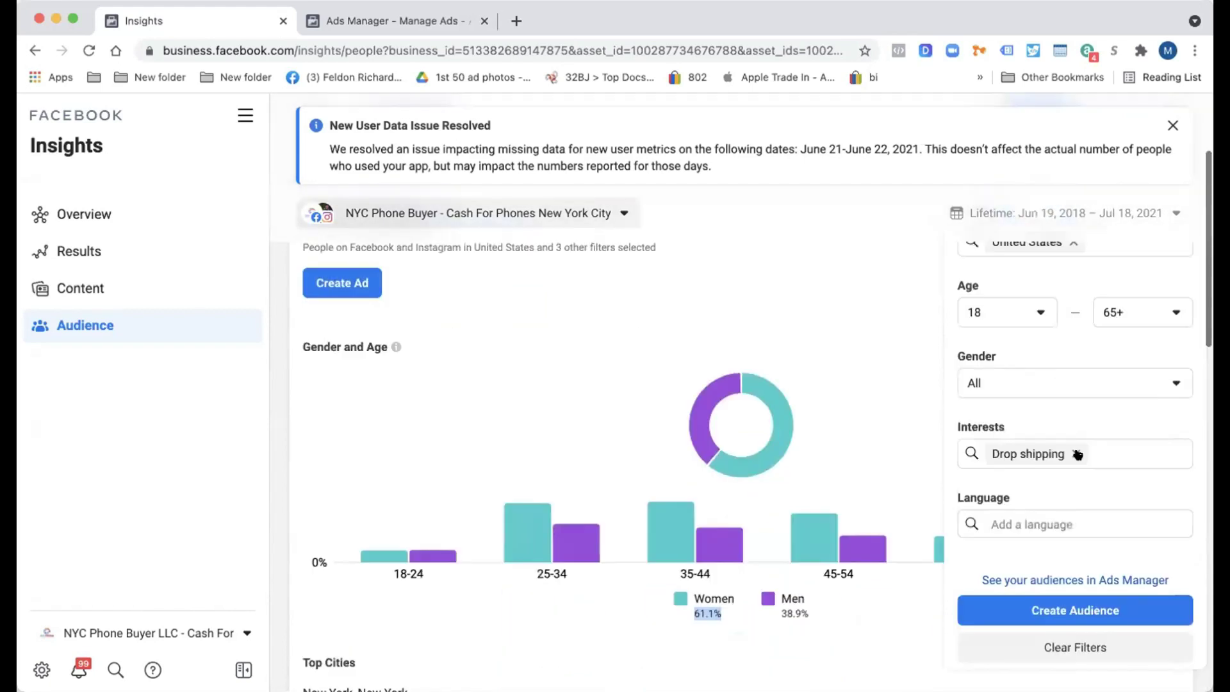
left_click(1103, 454)
type("Job")
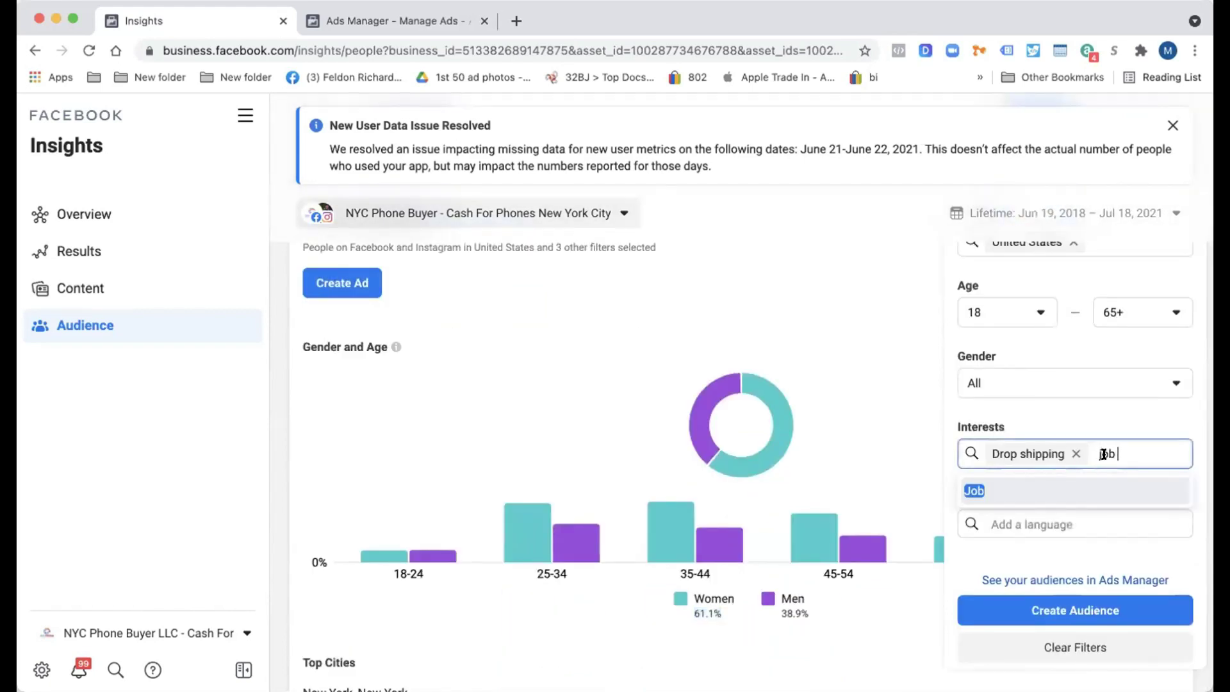
left_click(1050, 543)
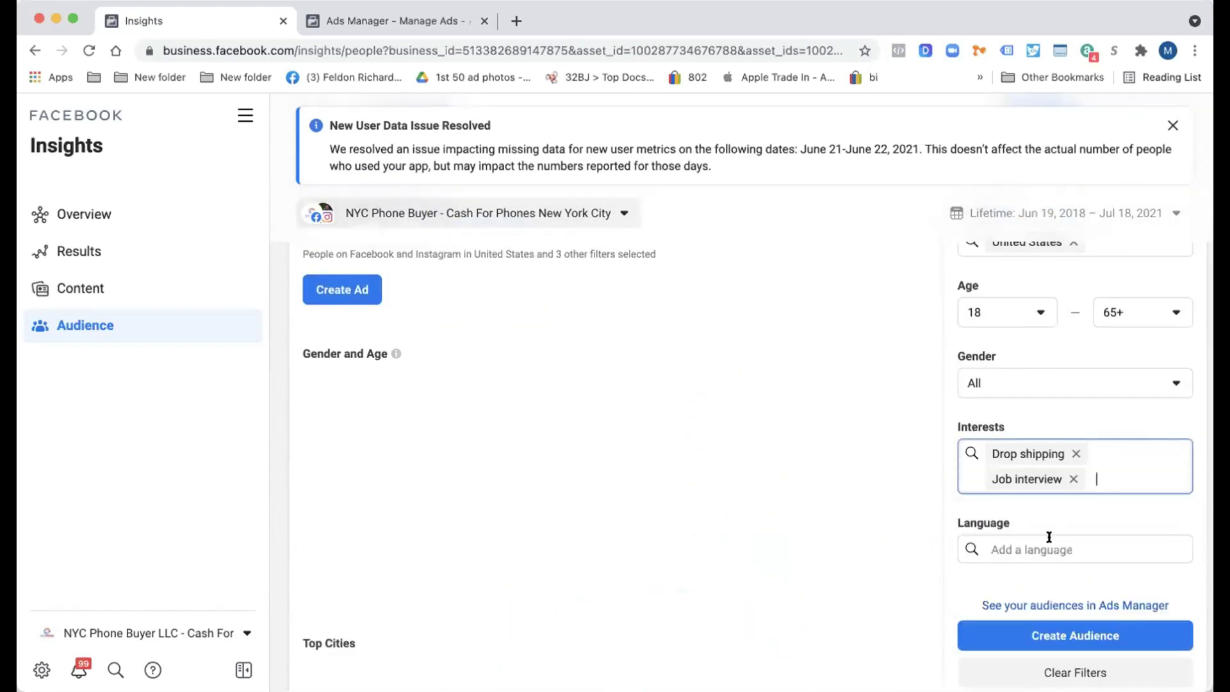
left_click(1076, 454)
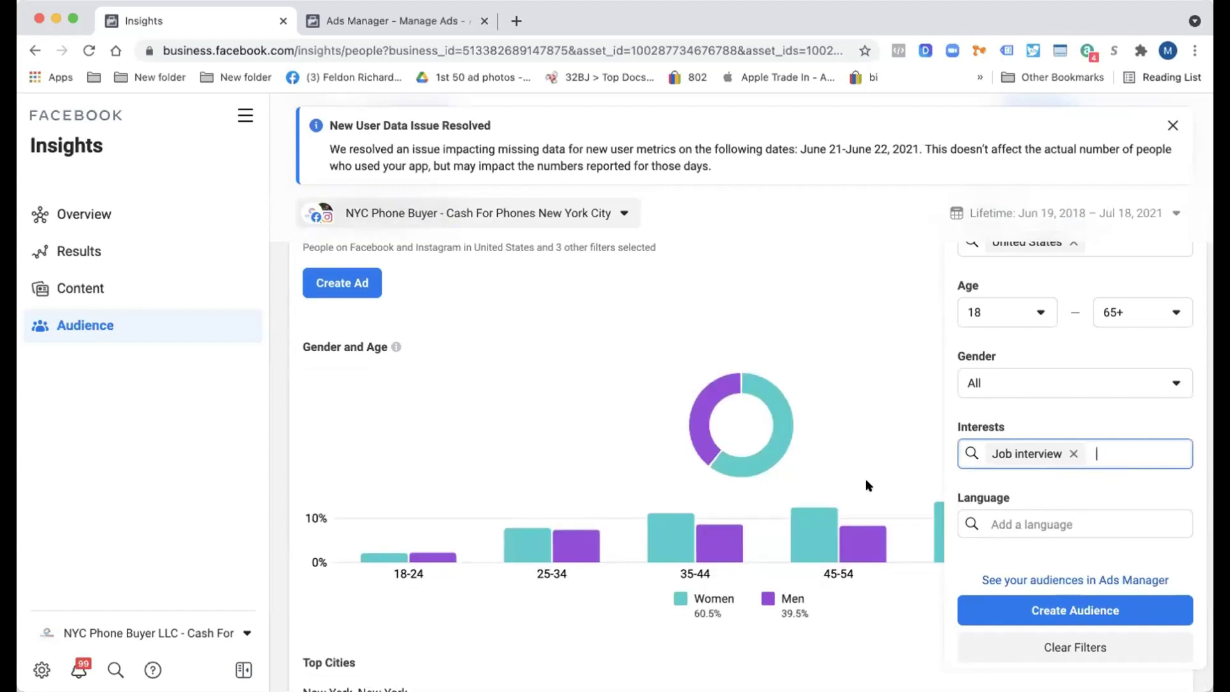
left_click(830, 474)
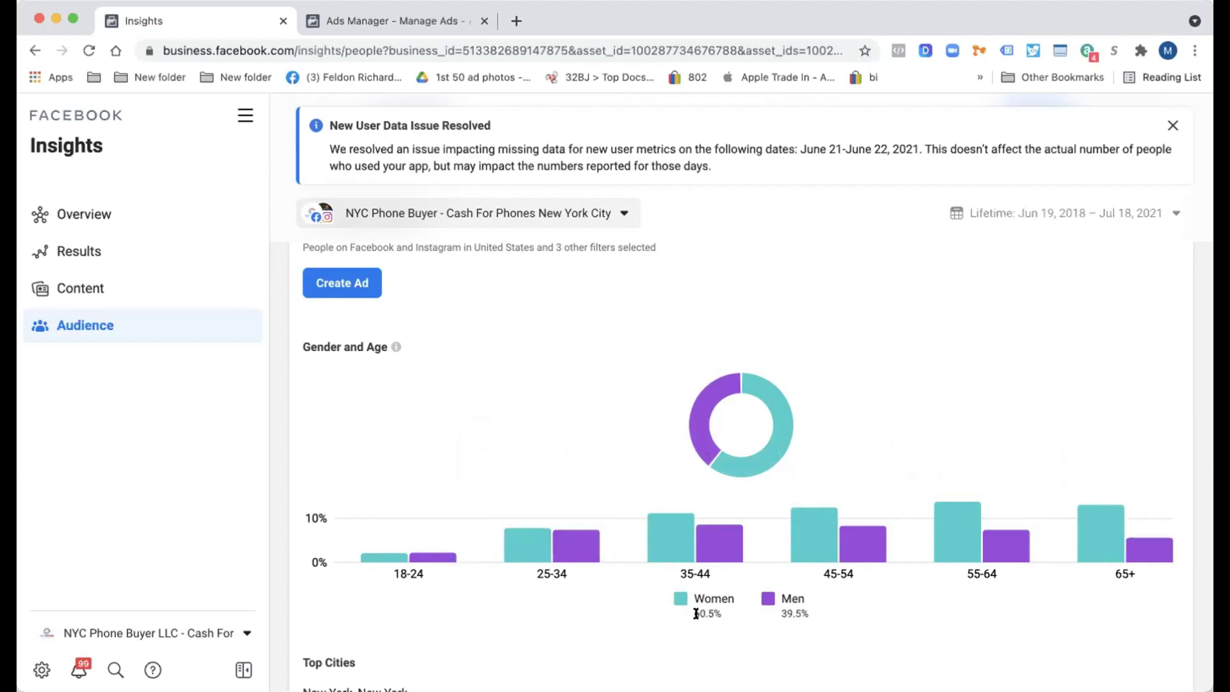
scroll(666, 589, "up", 5)
scroll(666, 589, "down", 5)
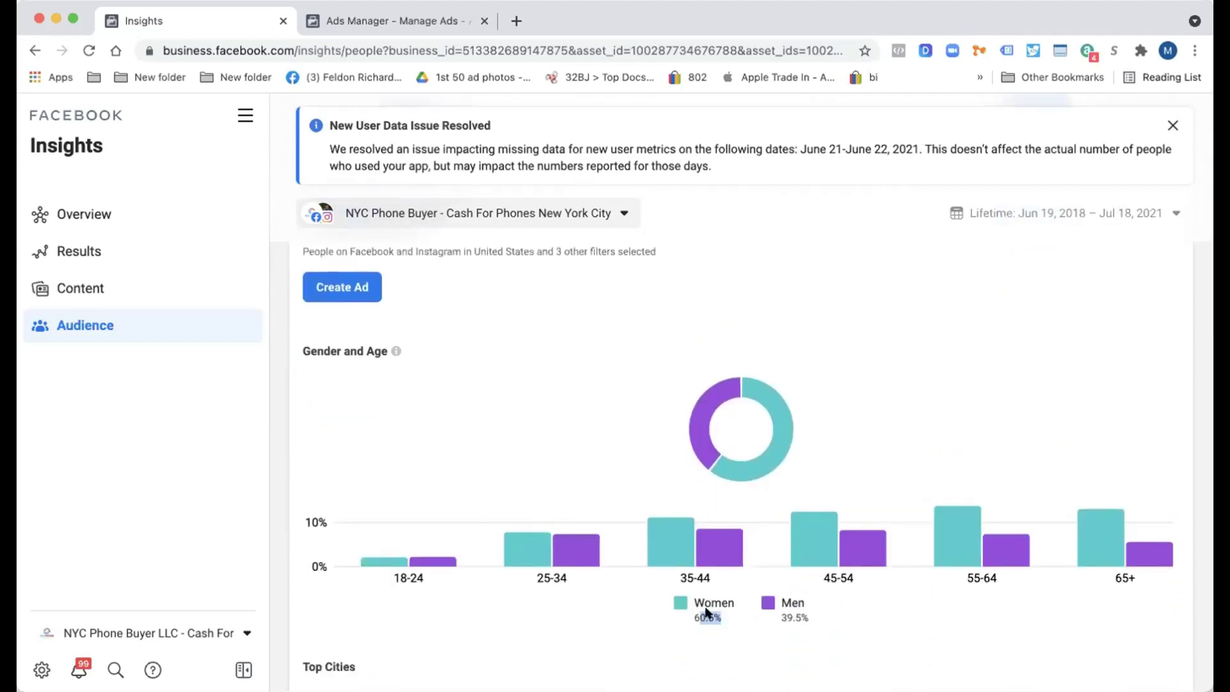
scroll(1060, 294, "up", 3)
left_click(1036, 265)
left_click(1103, 613)
type("drop")
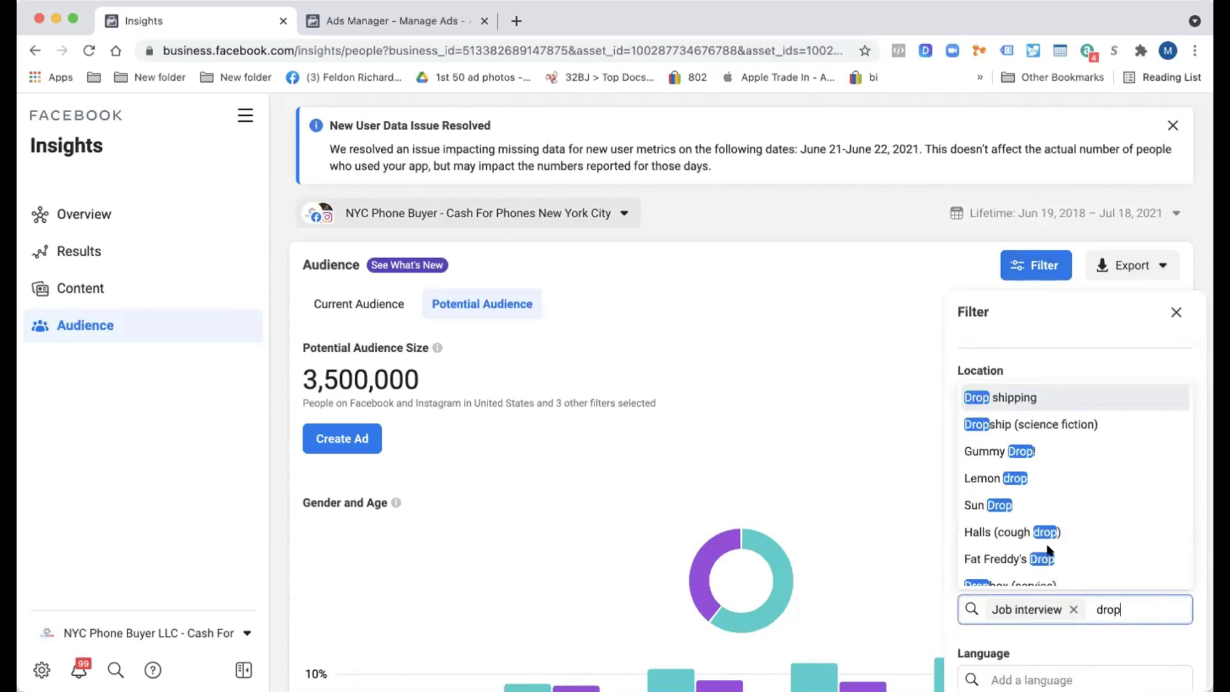
left_click(1042, 398)
left_click(1073, 609)
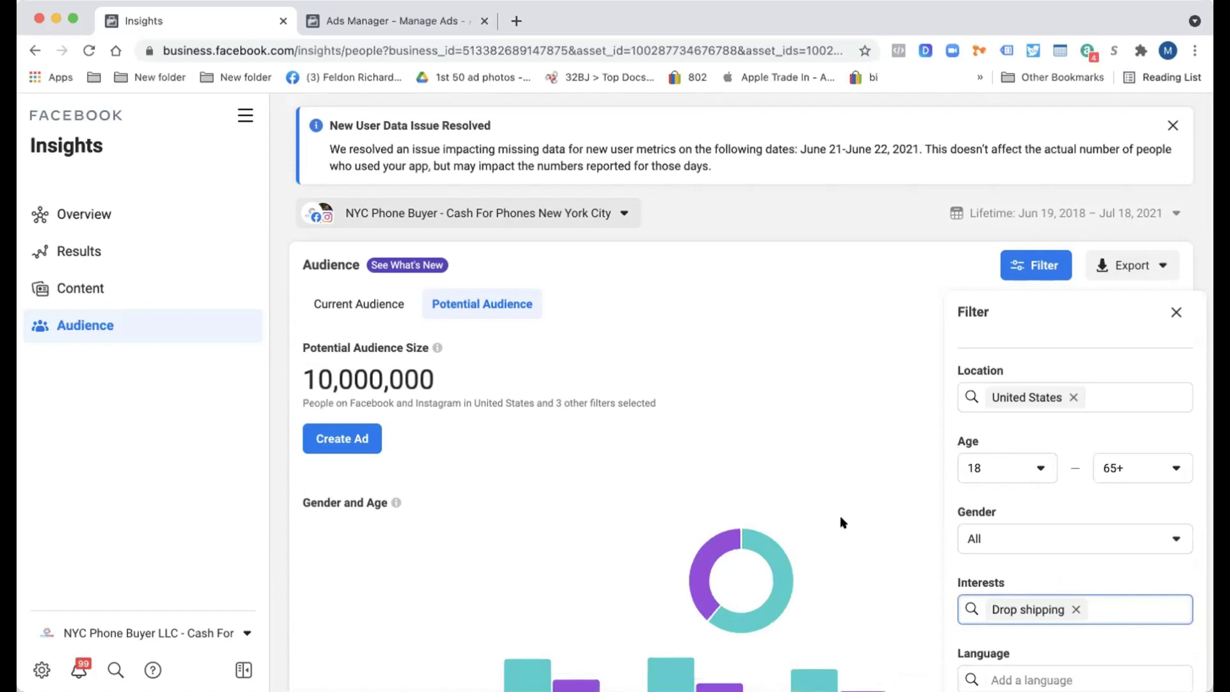
scroll(840, 516, "down", 2)
left_click(843, 487)
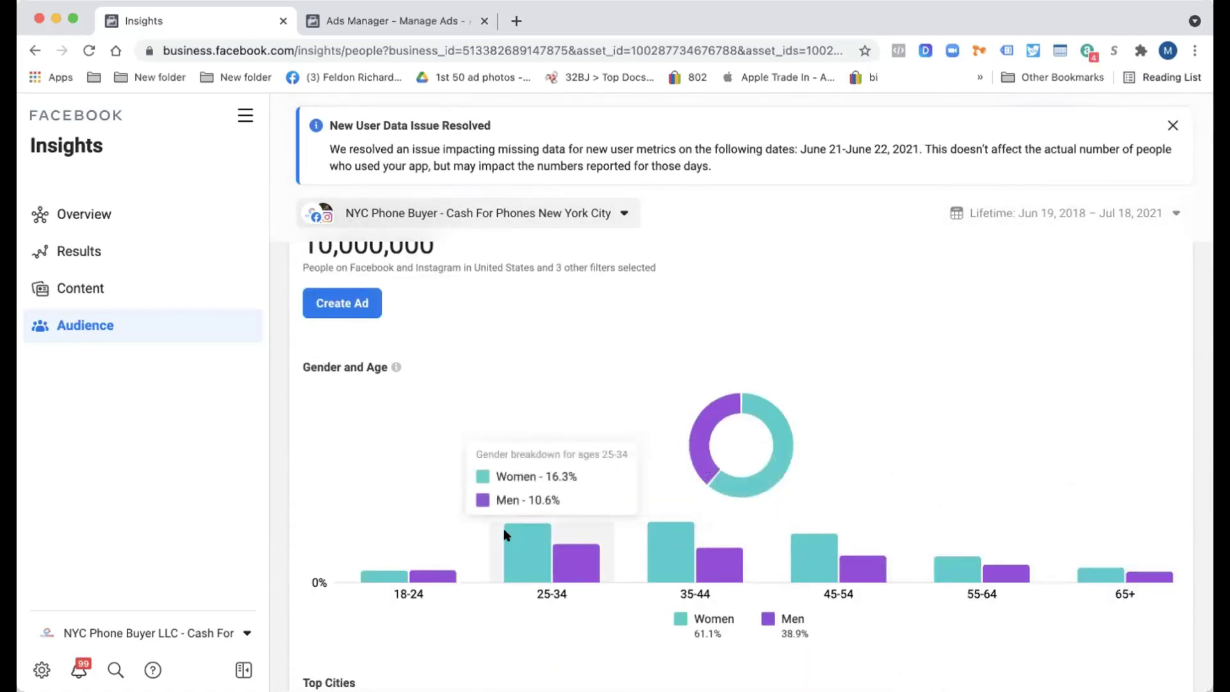
left_click_drag(698, 629, 801, 637)
scroll(666, 644, "down", 1)
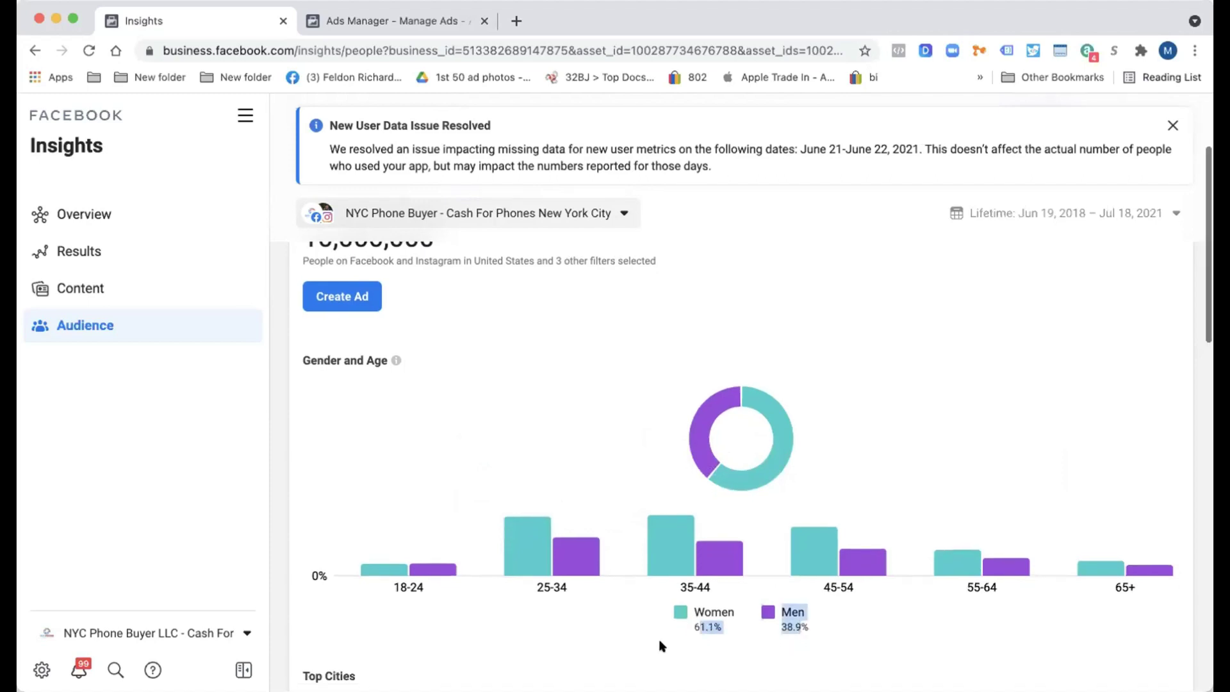
Step: Back in Ads Manager, break the ad sets table down by Age under By Delivery
left_click(363, 25)
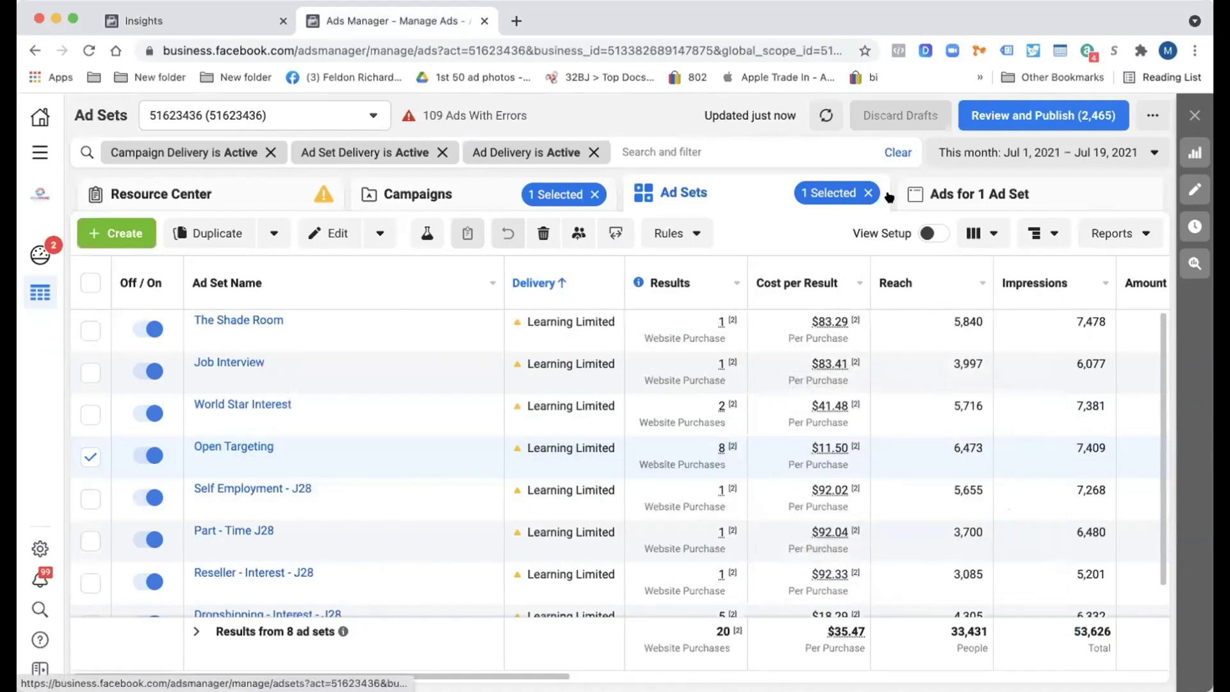
left_click(948, 193)
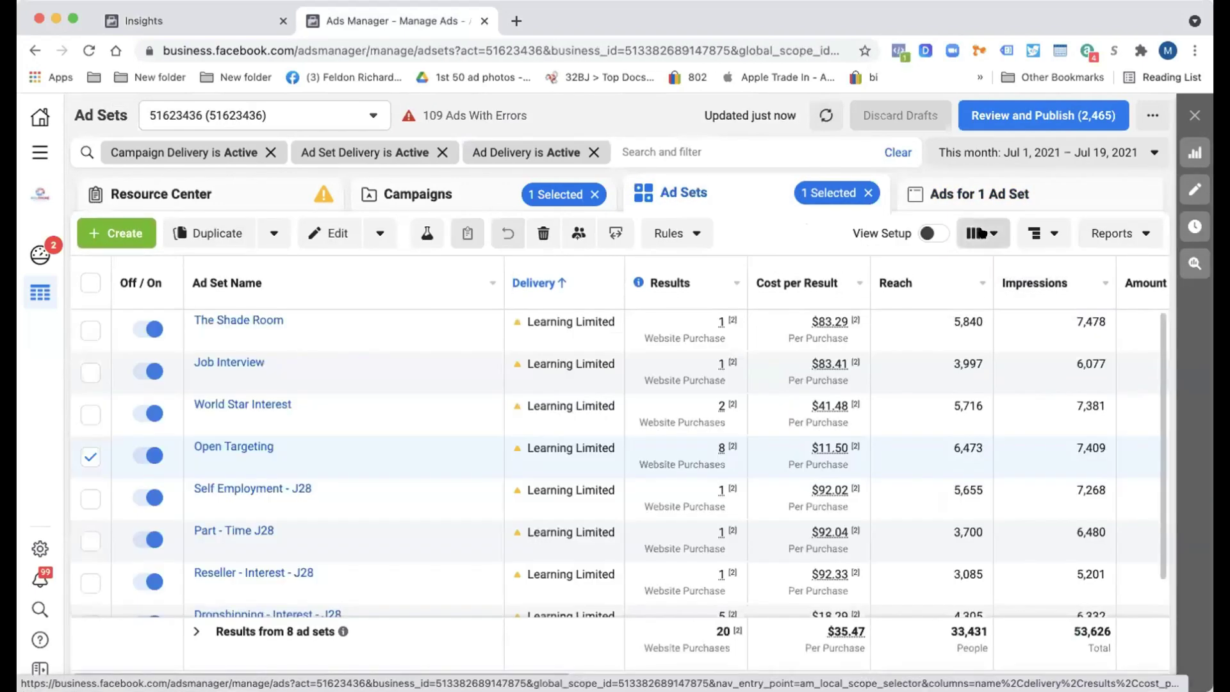
left_click(980, 233)
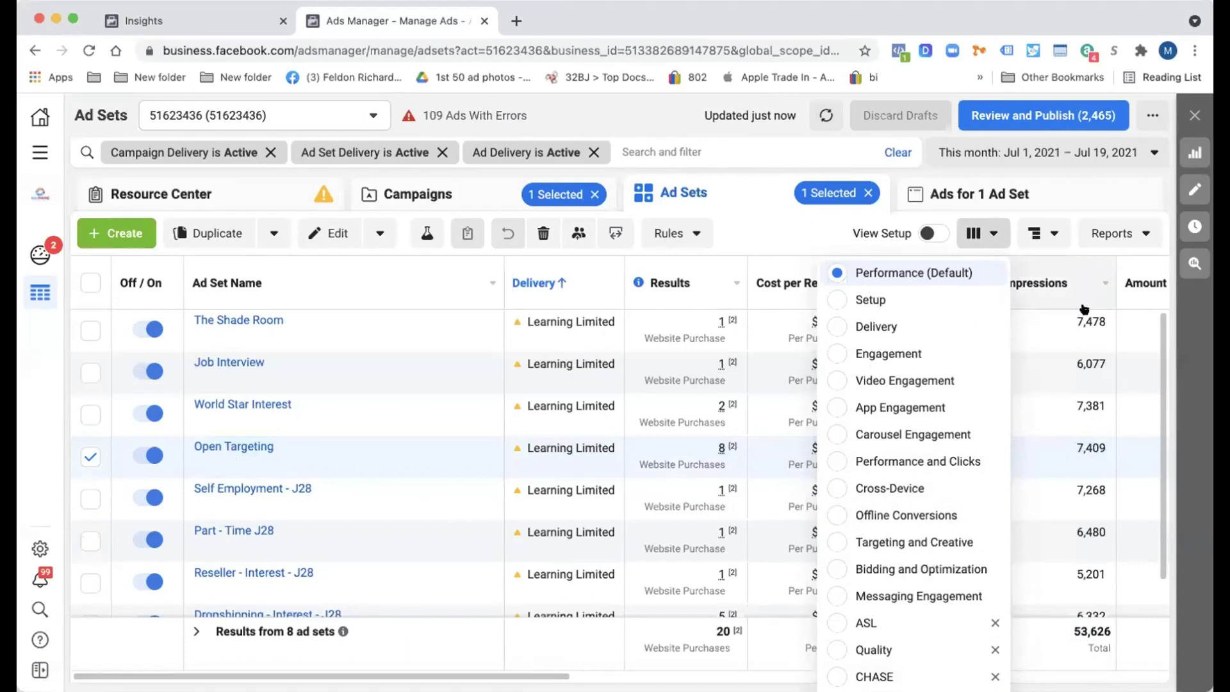
left_click(1043, 233)
mouse_move(1089, 371)
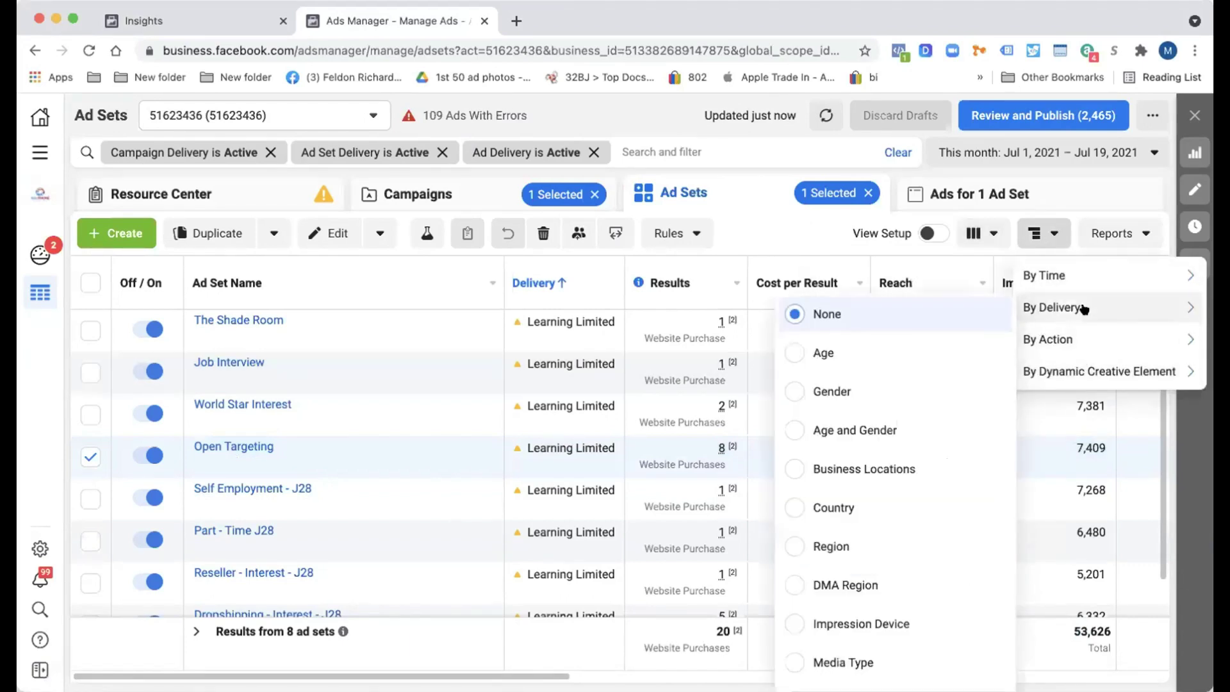
mouse_move(1080, 299)
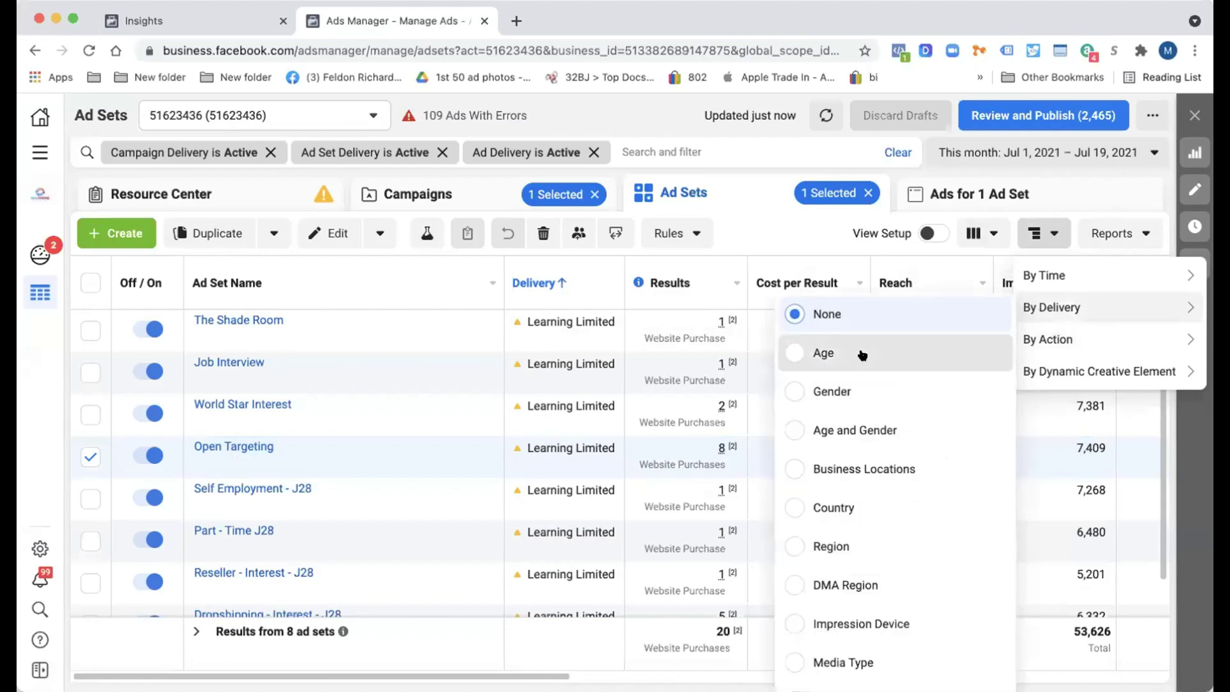
left_click(860, 352)
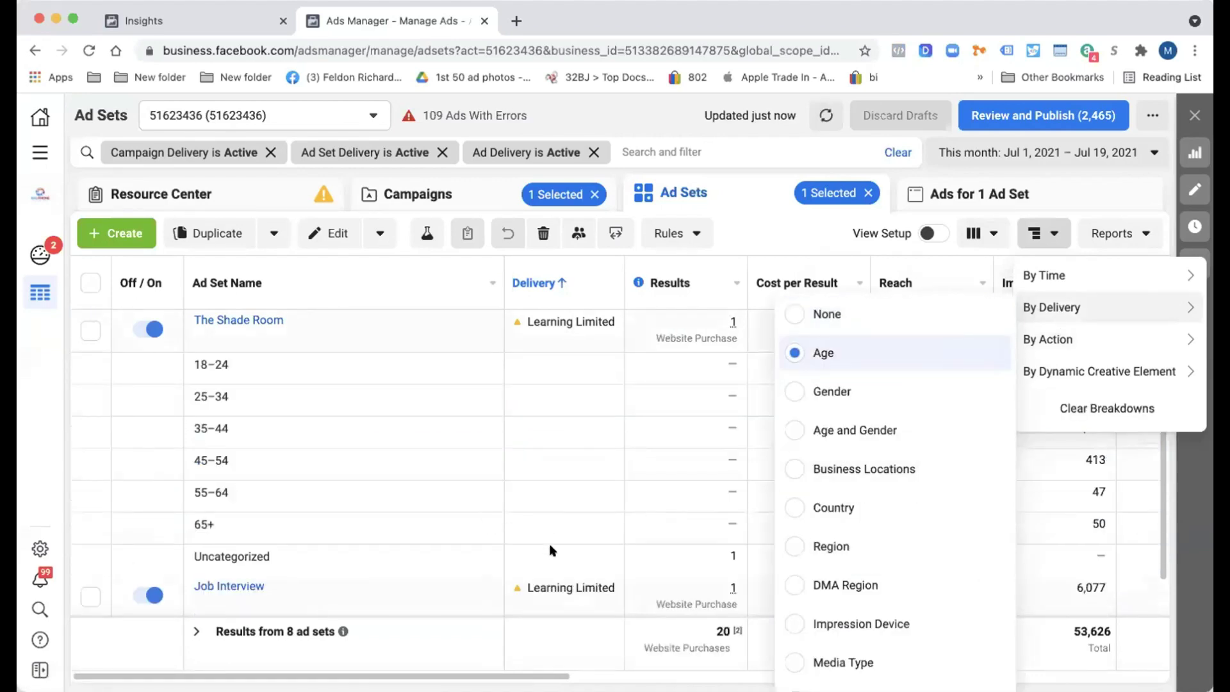
Step: Close the breakdown menu and review Open Targeting's 18–24 to 45–54 rows through Amount Spent
scroll(550, 549, "down", 2)
left_click(617, 573)
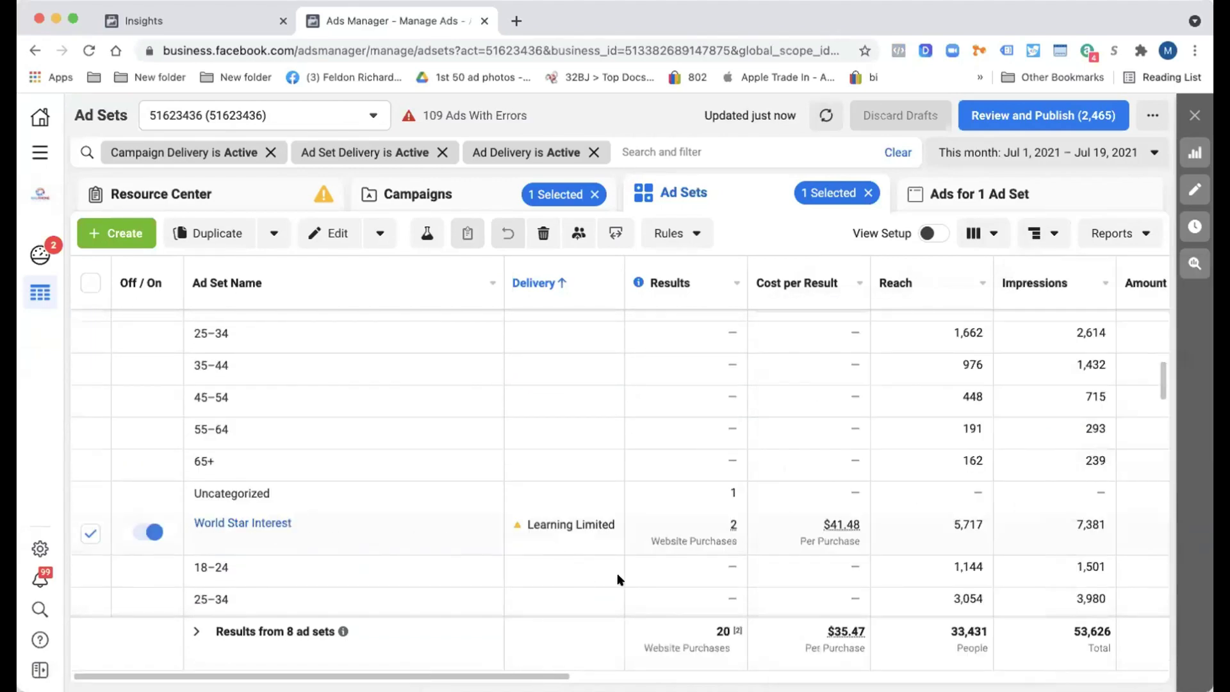
scroll(510, 582, "down", 10)
scroll(513, 584, "down", 1)
scroll(624, 552, "right", 3)
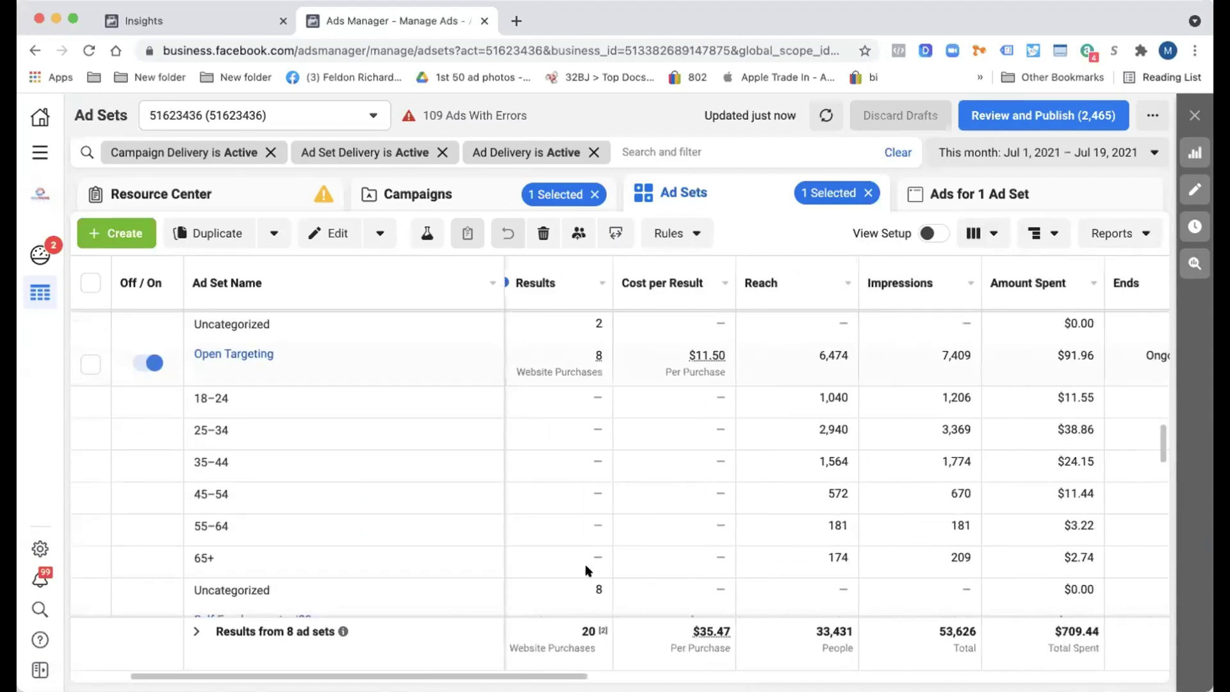
left_click_drag(196, 401, 269, 499)
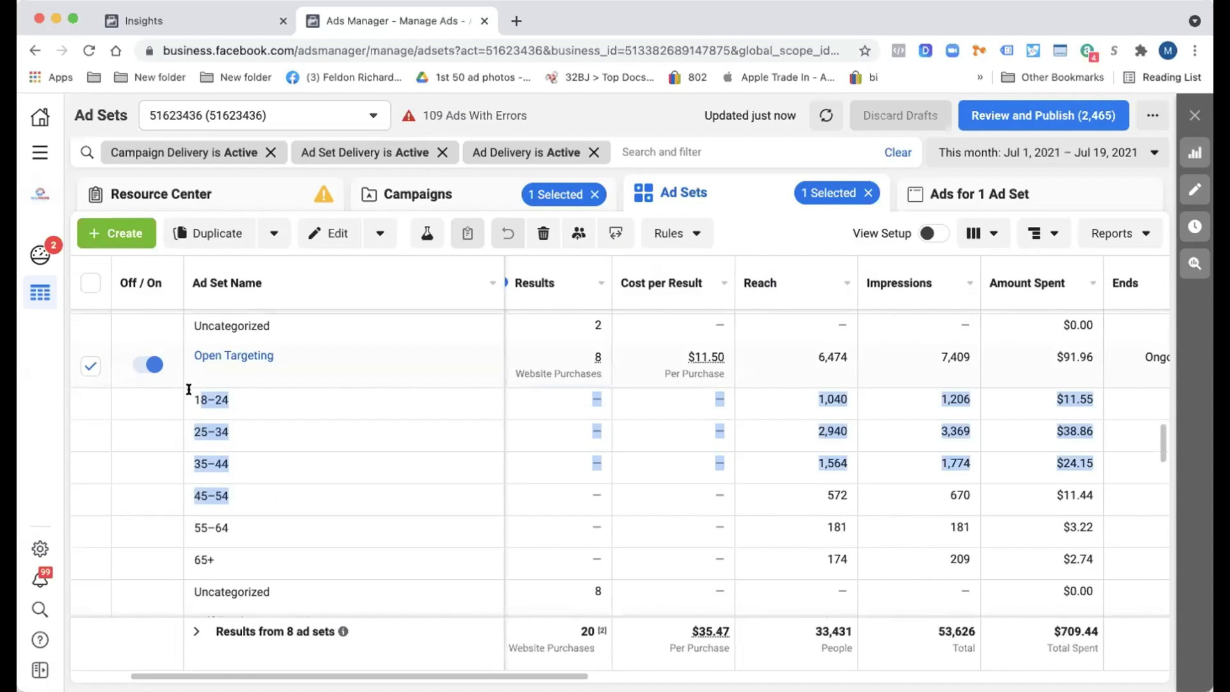
left_click(778, 397)
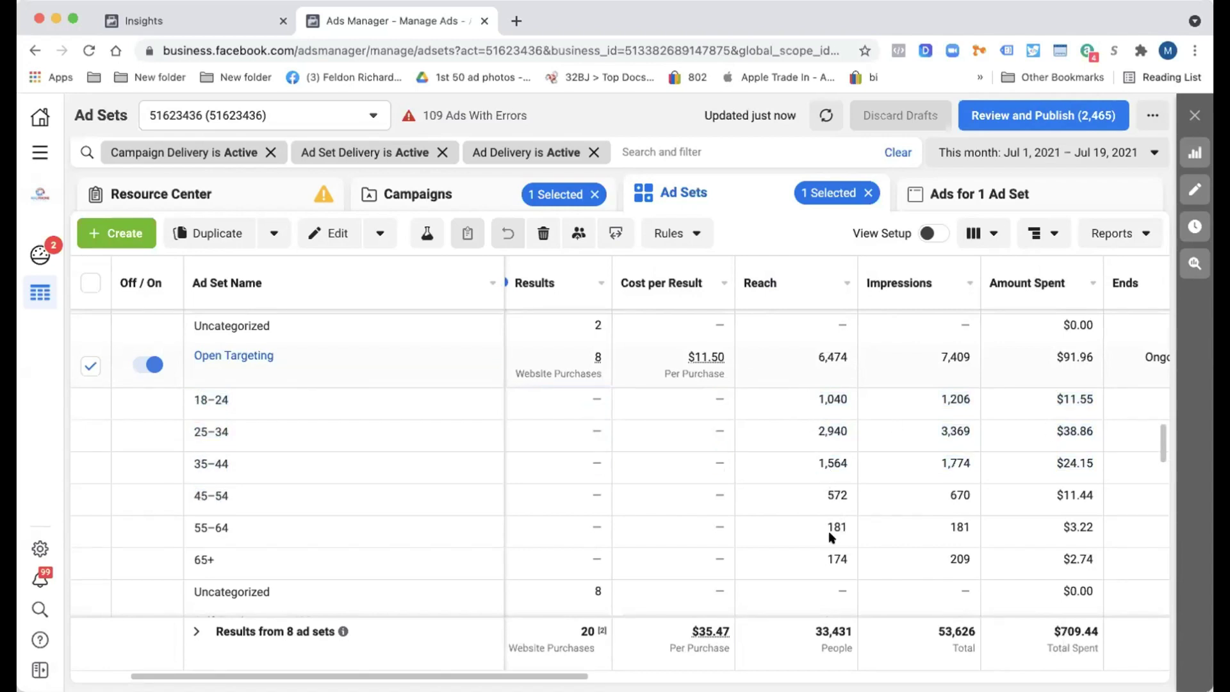
Step: Scroll through the ad sets and compare Job Interview's 25–34 reach of 1,662
scroll(762, 548, "down", 5)
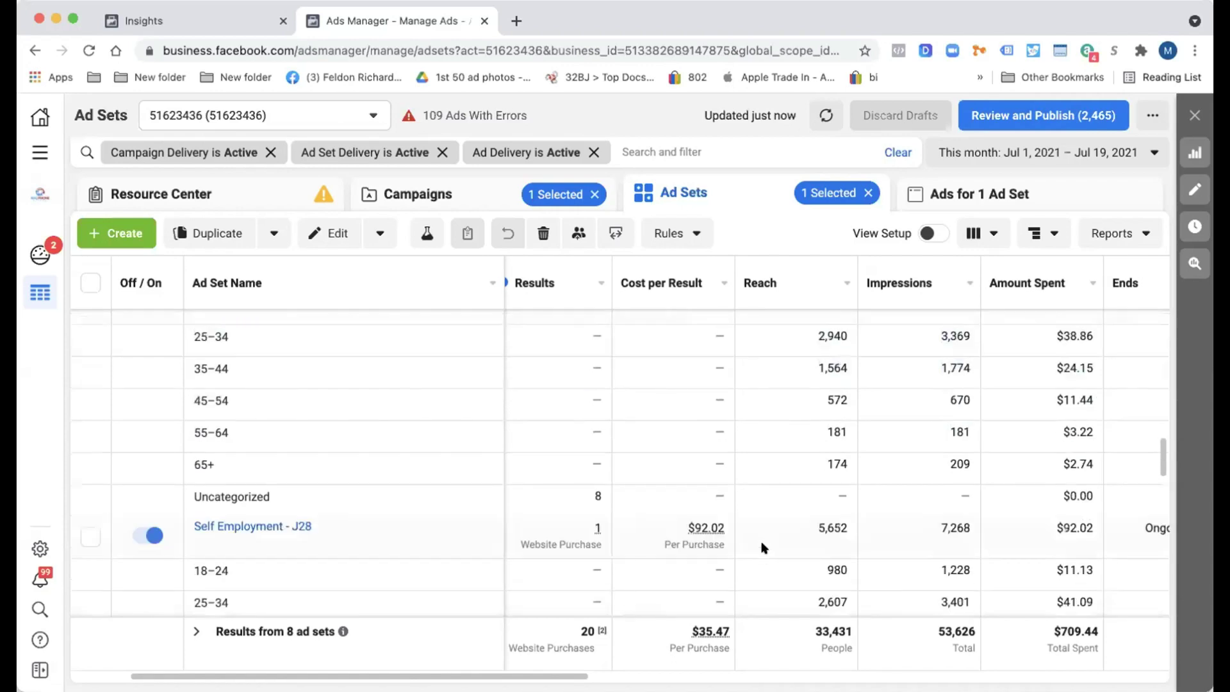
scroll(736, 557, "down", 4)
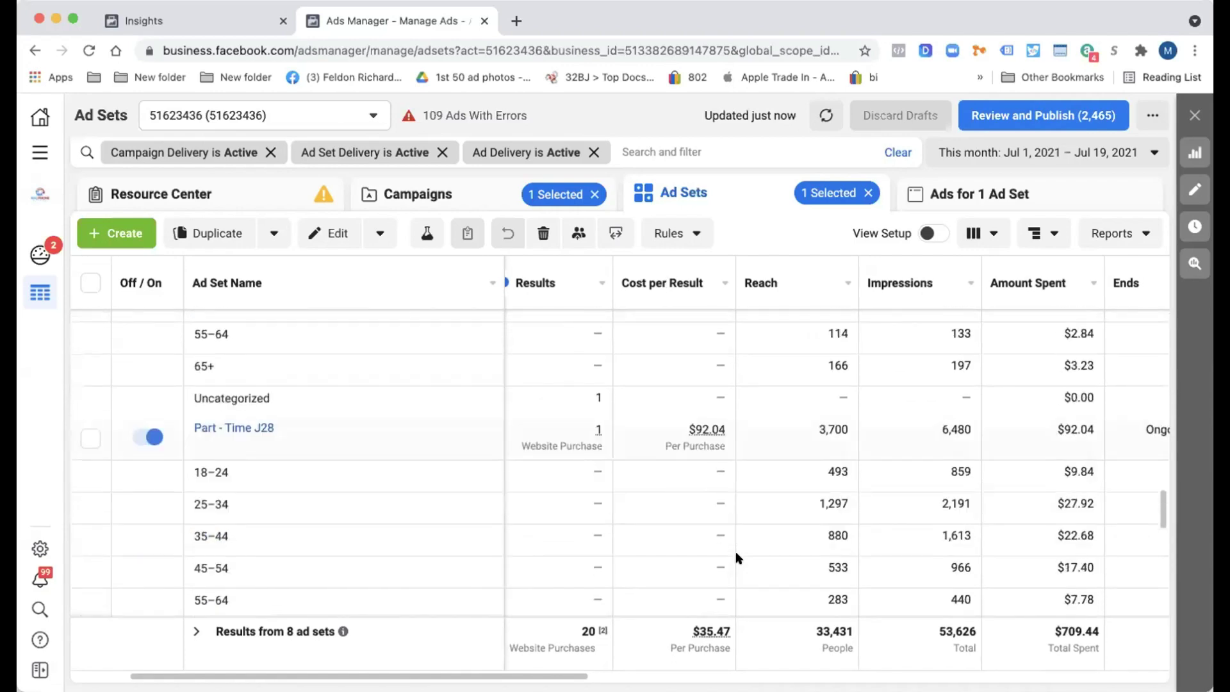
scroll(736, 557, "up", 8)
scroll(737, 557, "up", 6)
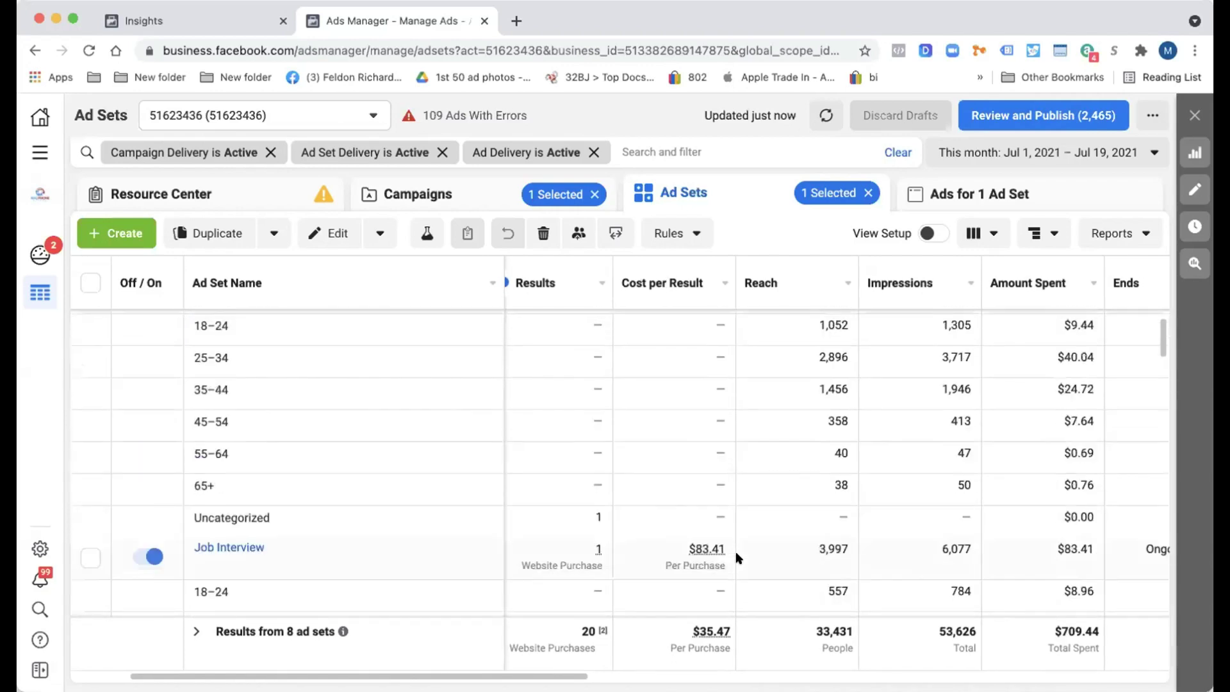
scroll(737, 556, "down", 4)
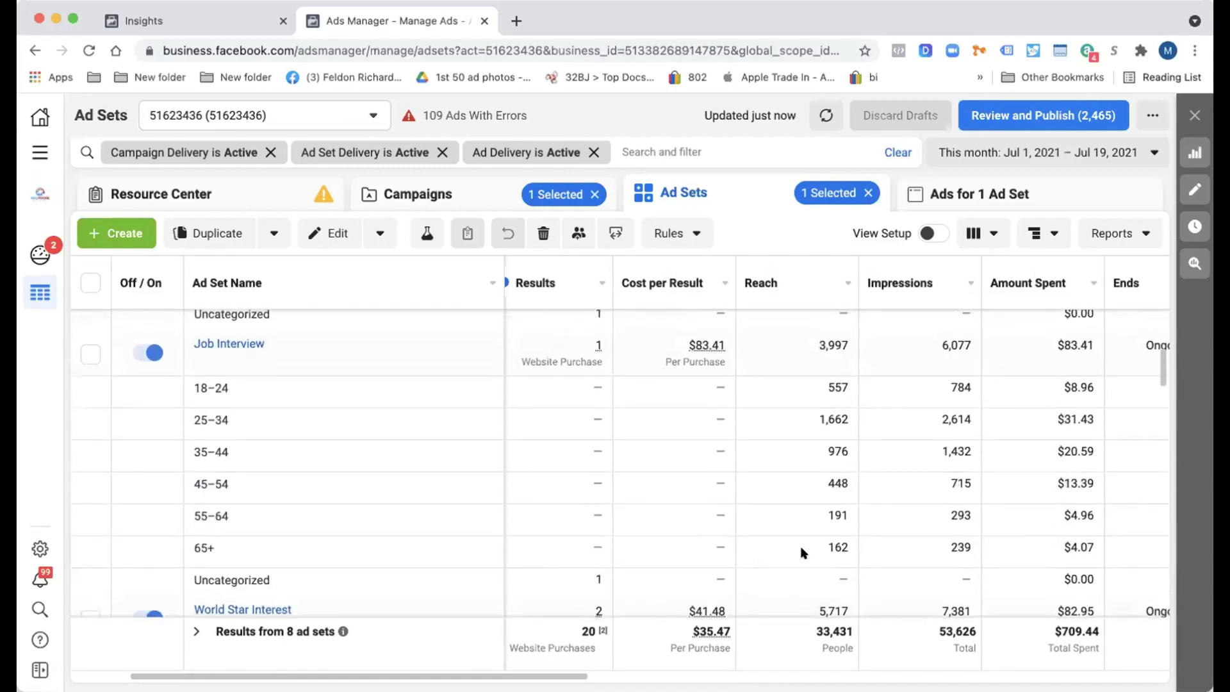
double_click(835, 417)
scroll(813, 460, "down", 3)
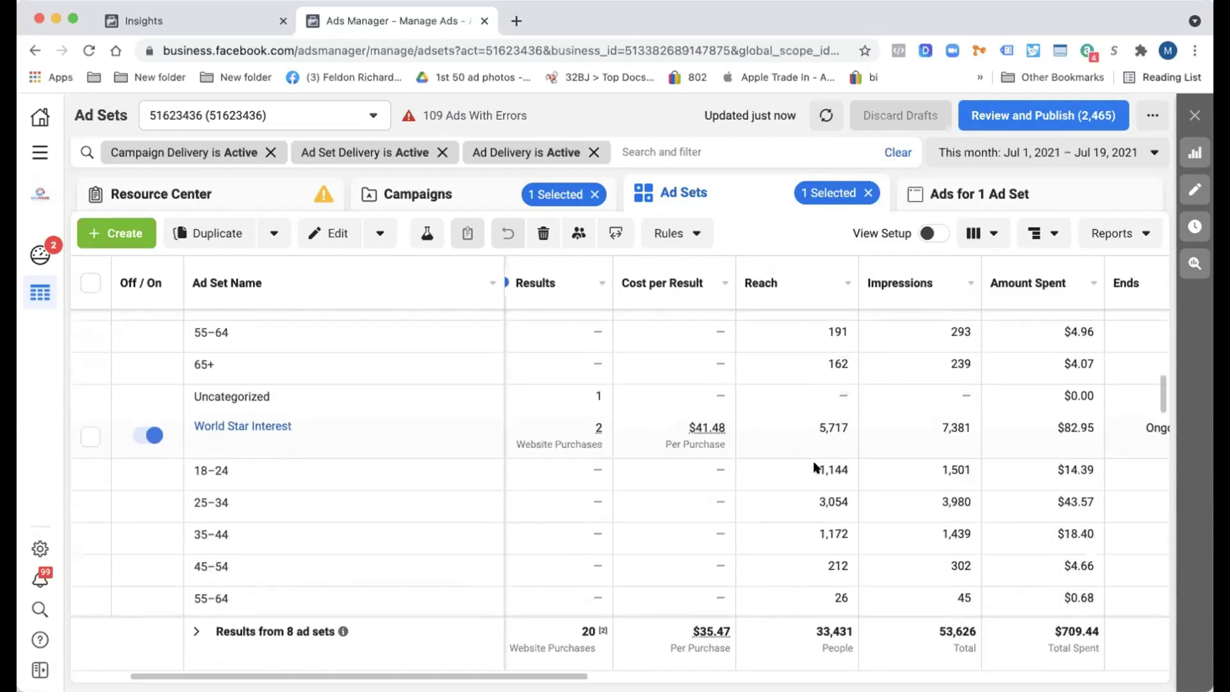
scroll(794, 490, "up", 8)
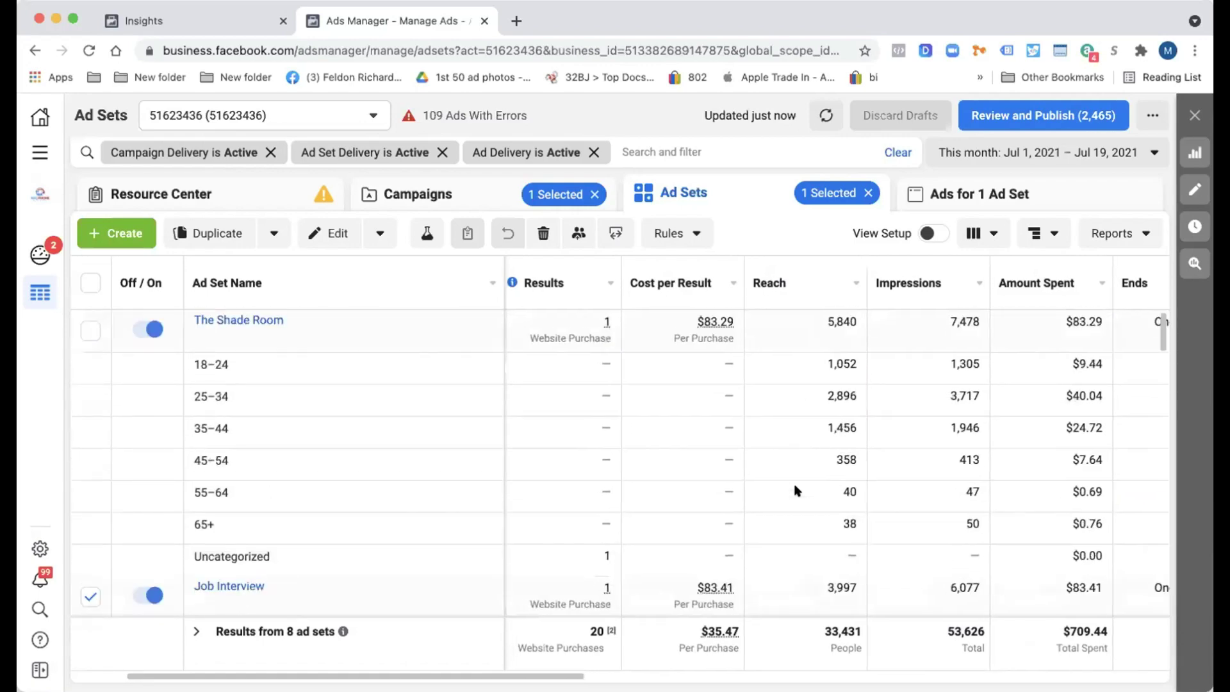
scroll(794, 489, "down", 8)
scroll(795, 485, "down", 3)
scroll(799, 474, "up", 2)
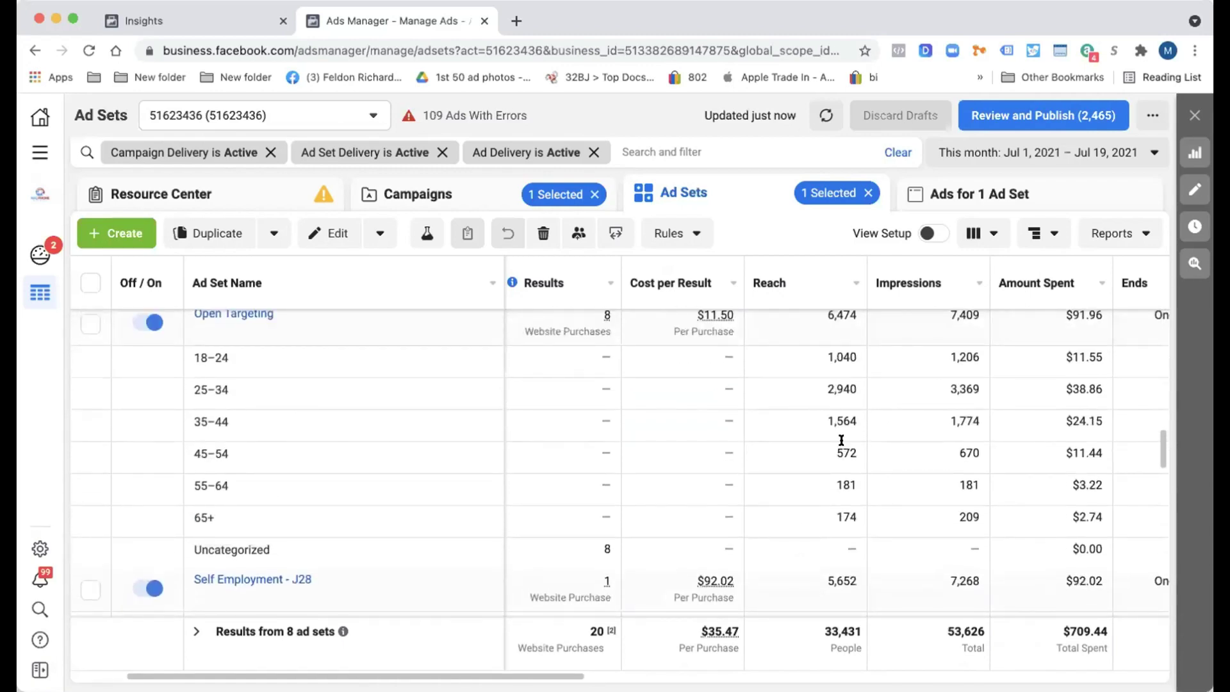
scroll(854, 545, "up", 1)
scroll(854, 544, "down", 2)
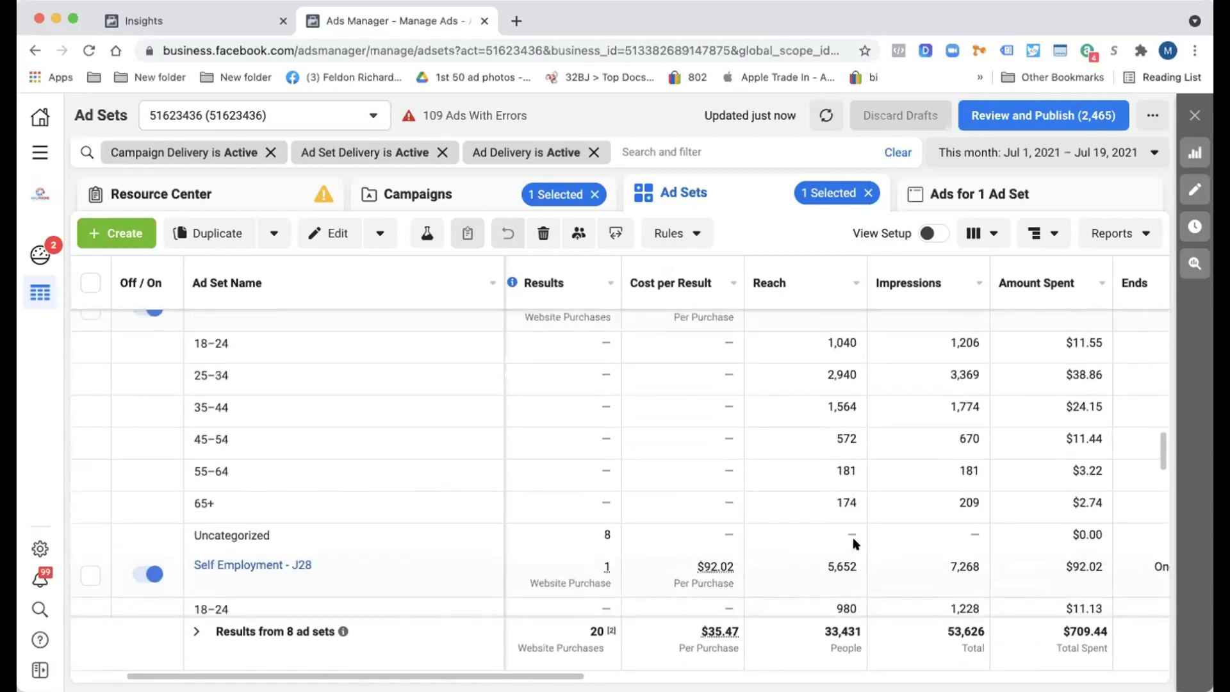
scroll(899, 504, "right", 10)
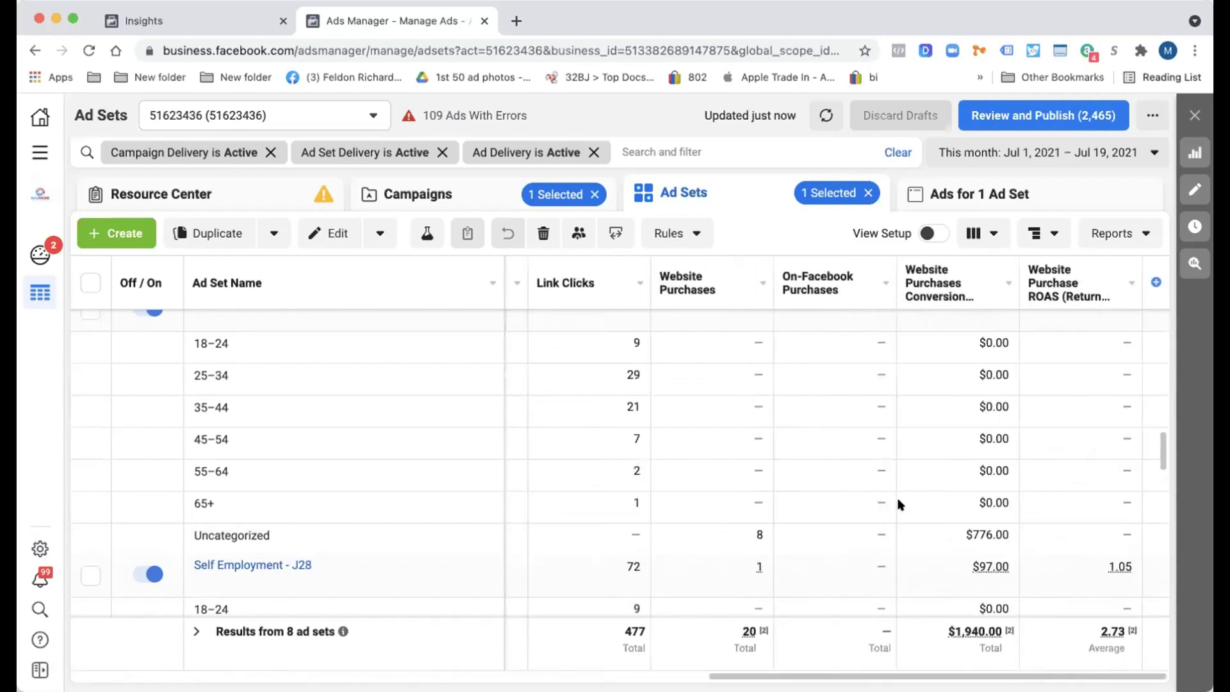
scroll(899, 504, "up", 1)
left_click_drag(625, 423, 633, 452)
left_click(377, 442)
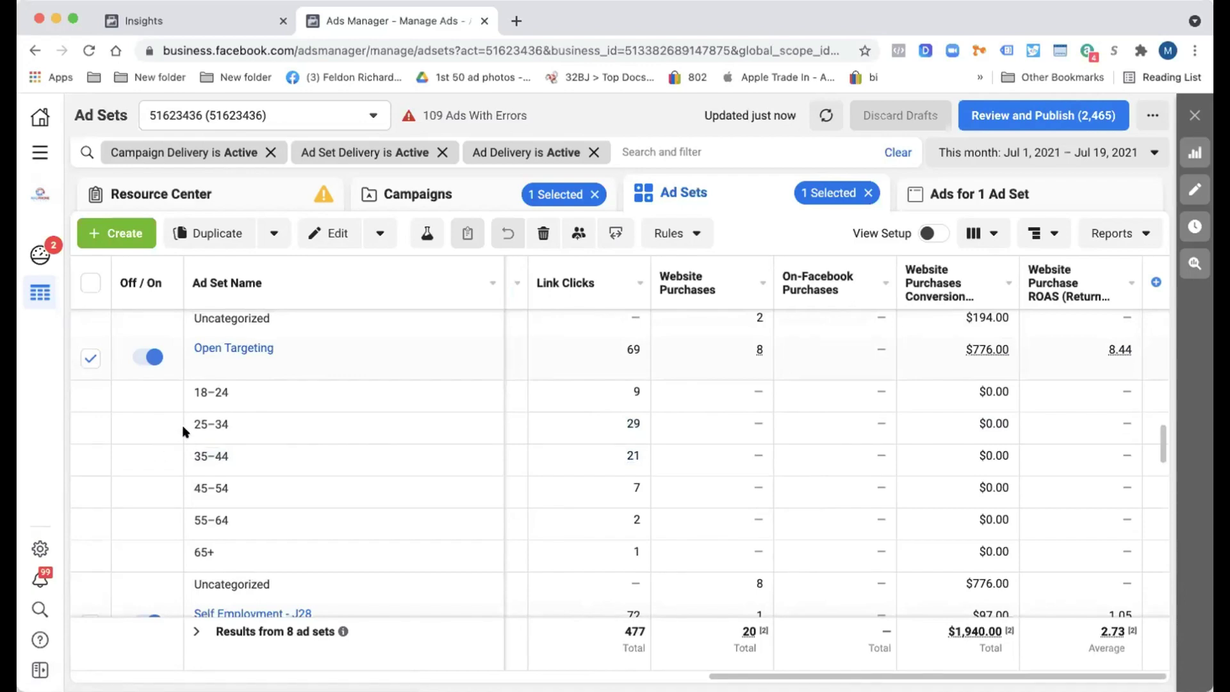
left_click_drag(182, 428, 251, 458)
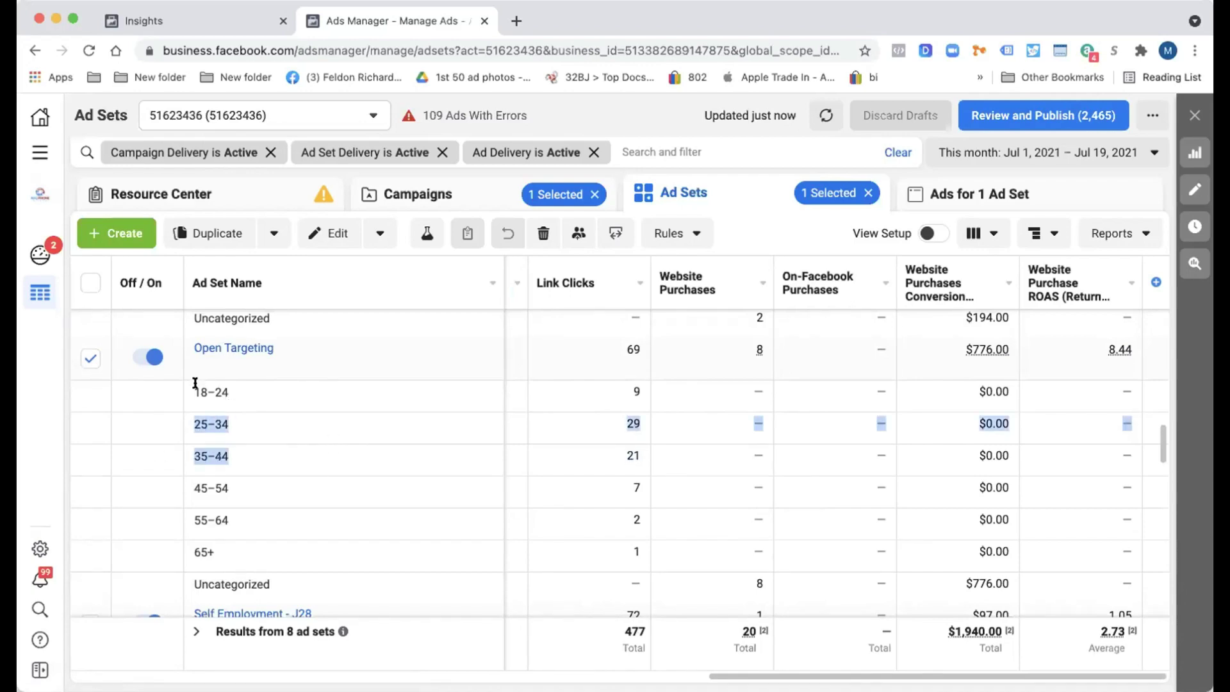
left_click_drag(195, 383, 295, 477)
scroll(239, 453, "up", 4)
scroll(239, 453, "up", 5)
scroll(294, 477, "up", 4)
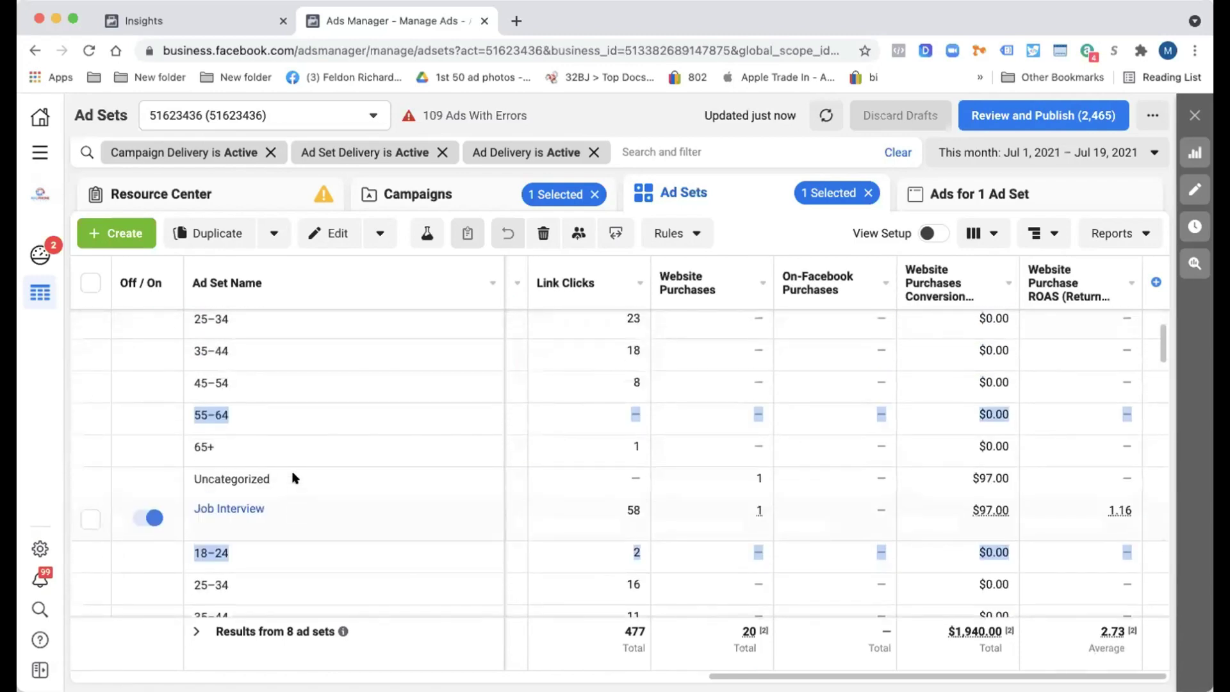
scroll(294, 478, "down", 3)
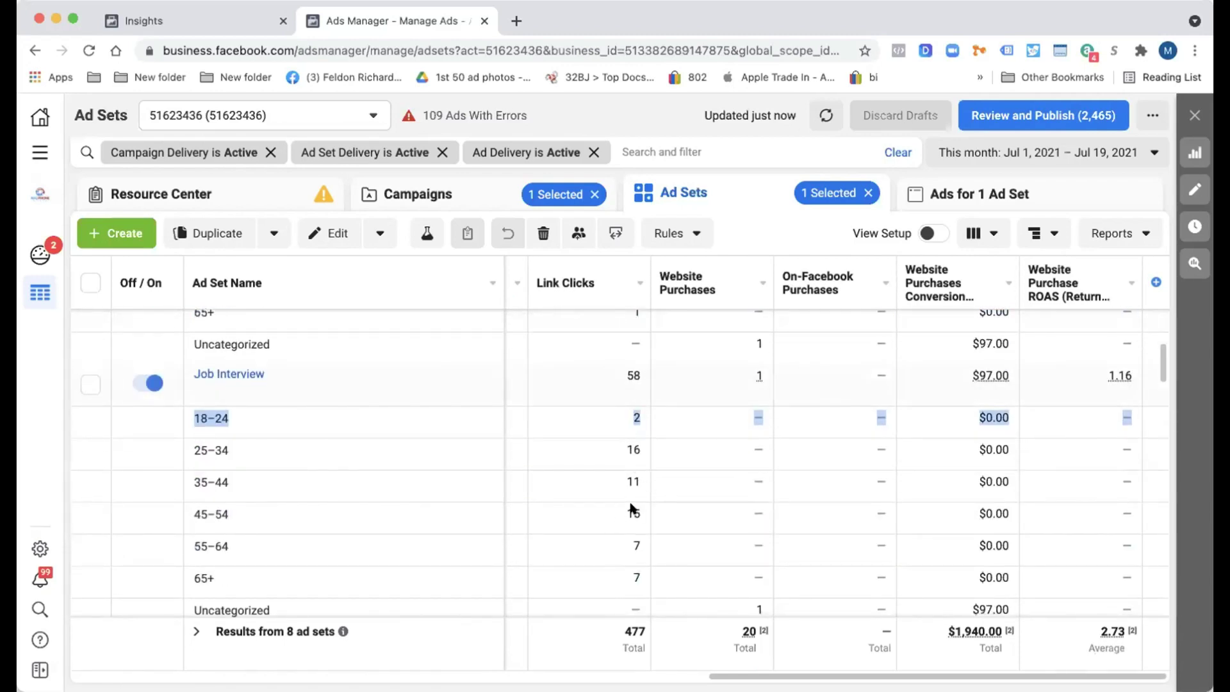
double_click(634, 516)
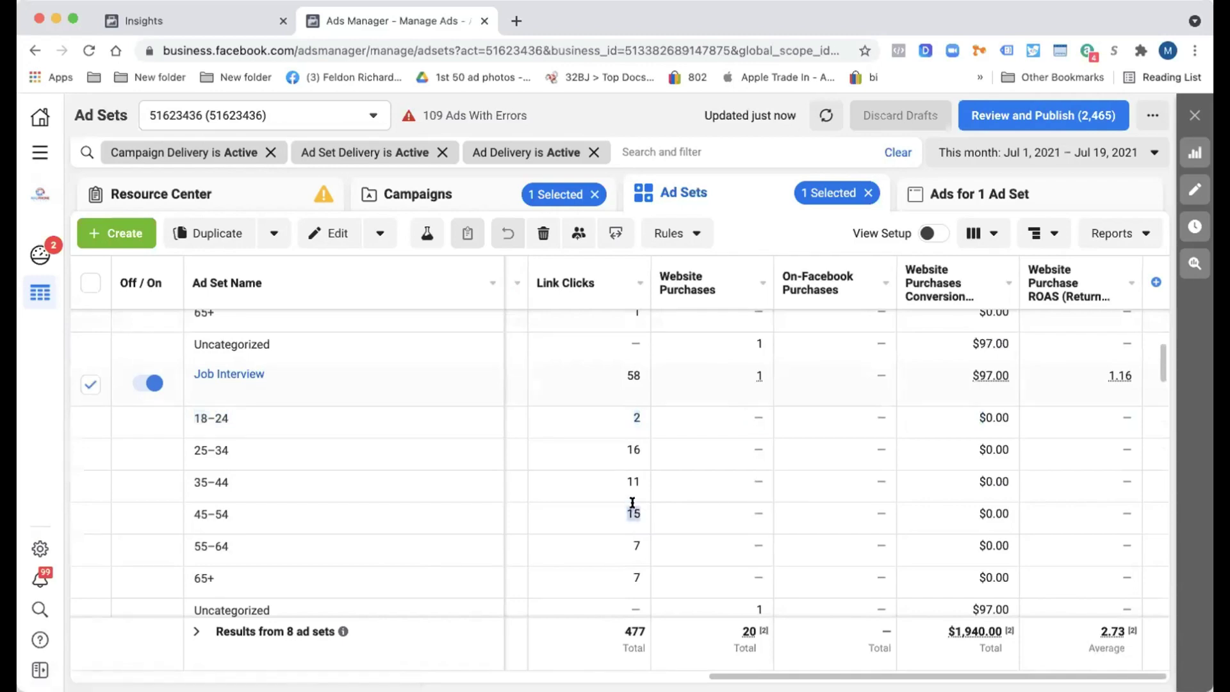
left_click_drag(626, 479, 626, 504)
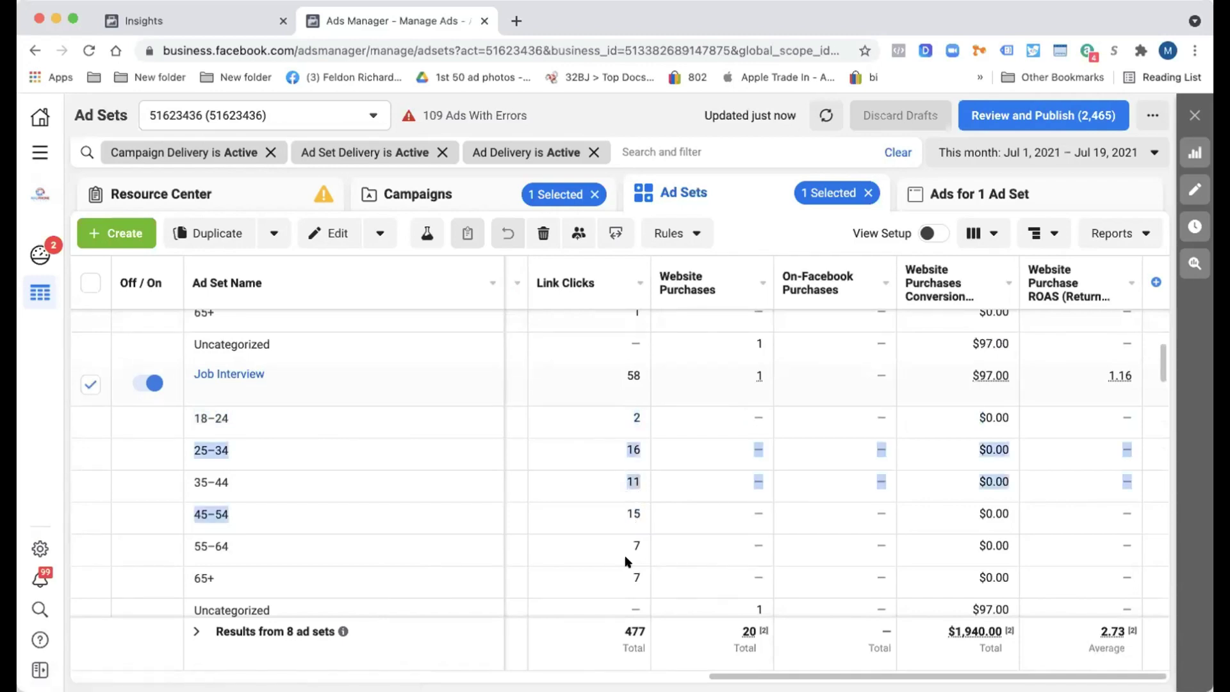
left_click_drag(625, 424, 642, 422)
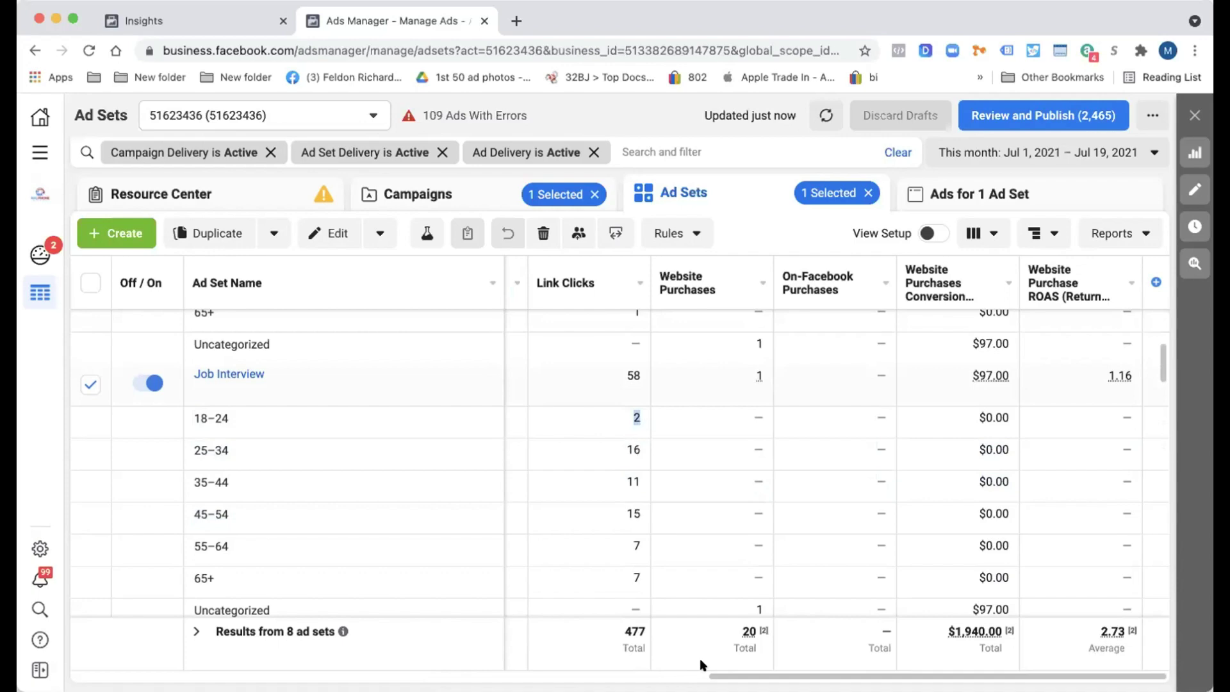
left_click_drag(641, 572, 618, 467)
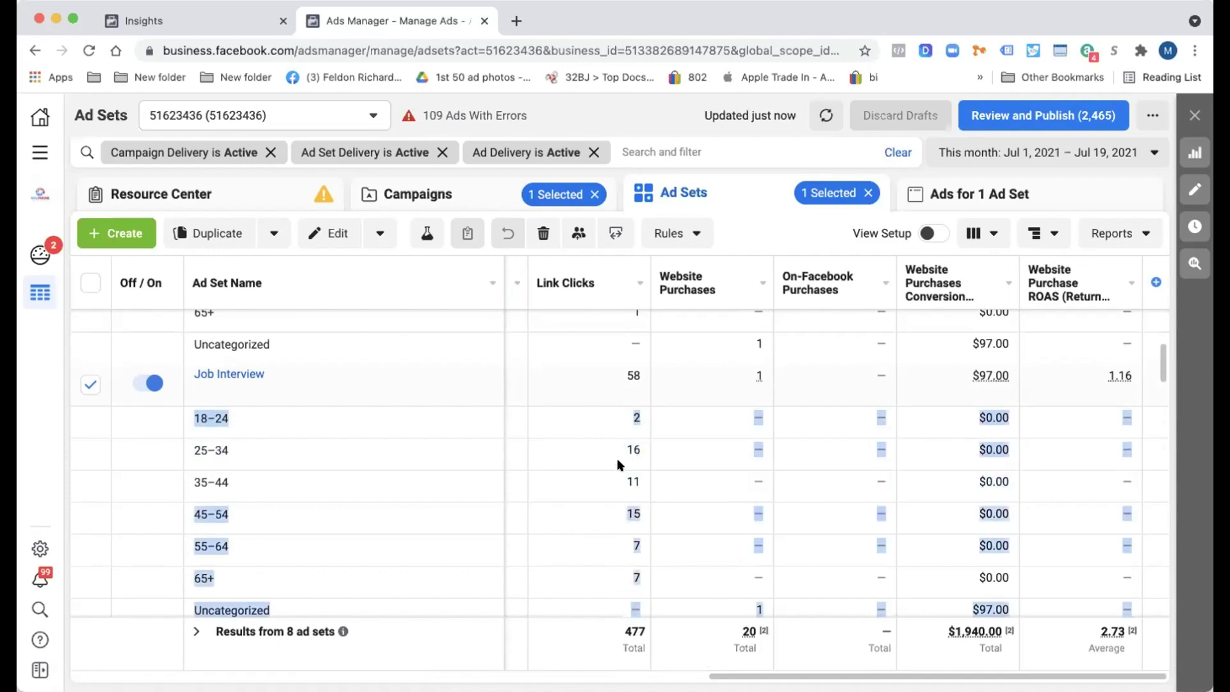
left_click(627, 464)
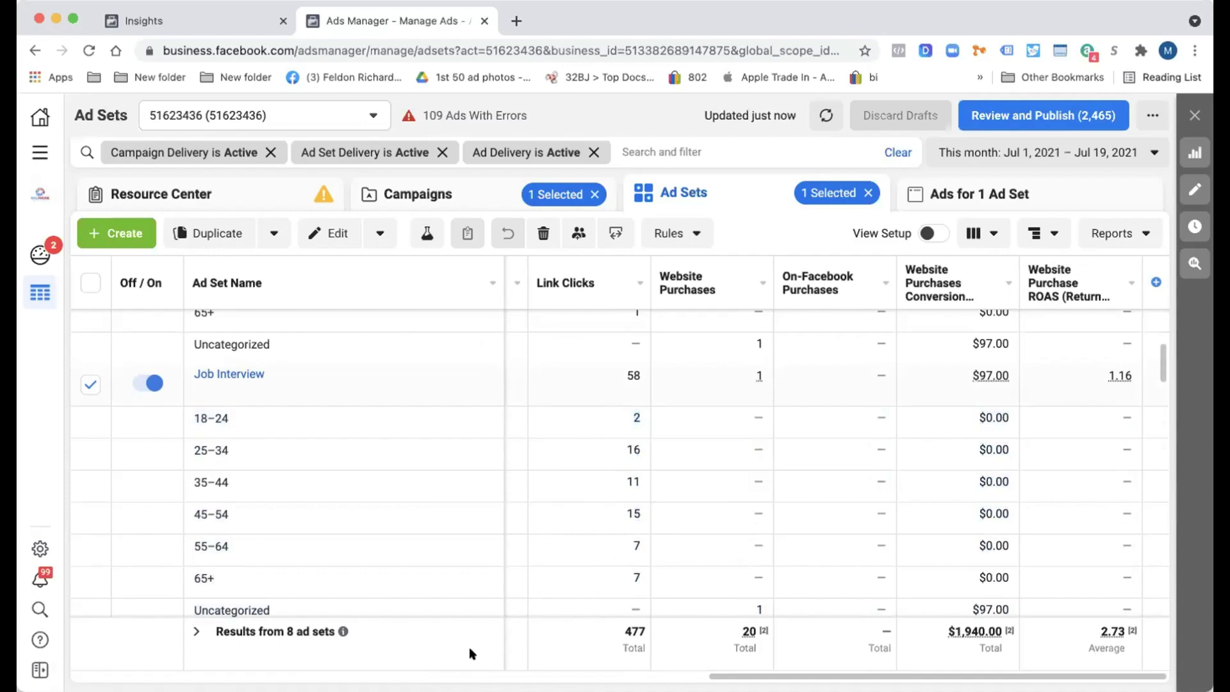
scroll(571, 508, "left", 10)
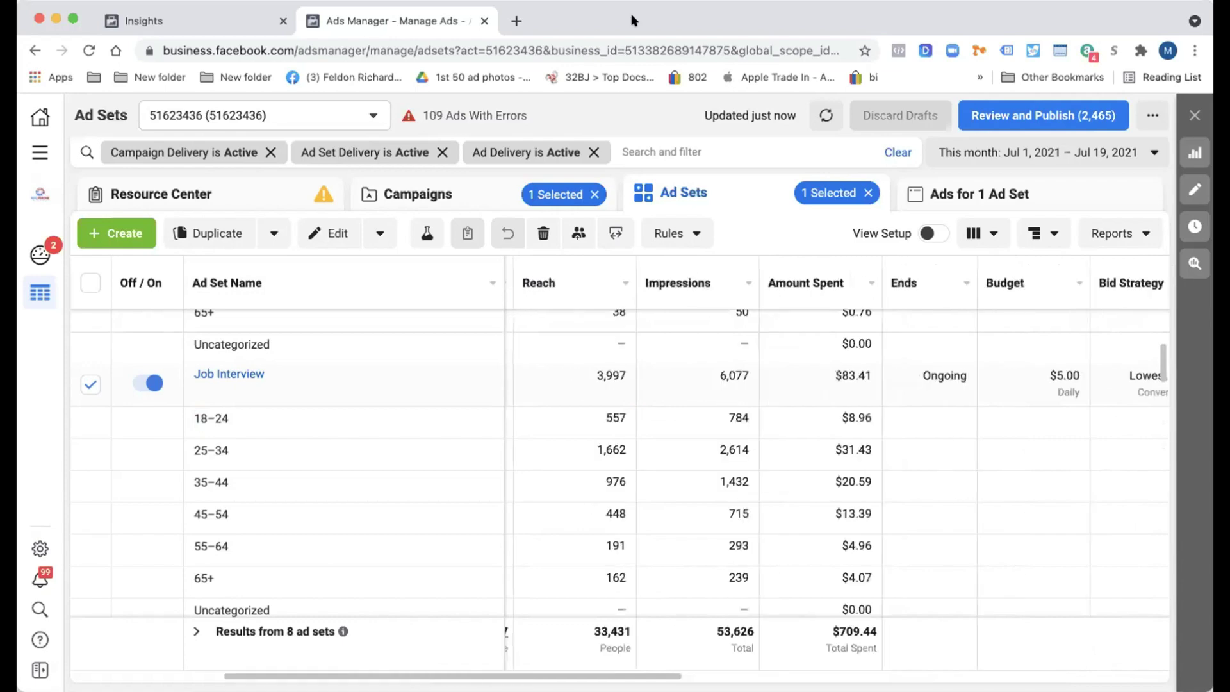
Step: Return to Insights and review the 10,000,000-person audience's gender and age chart
left_click(211, 28)
scroll(639, 626, "down", 5)
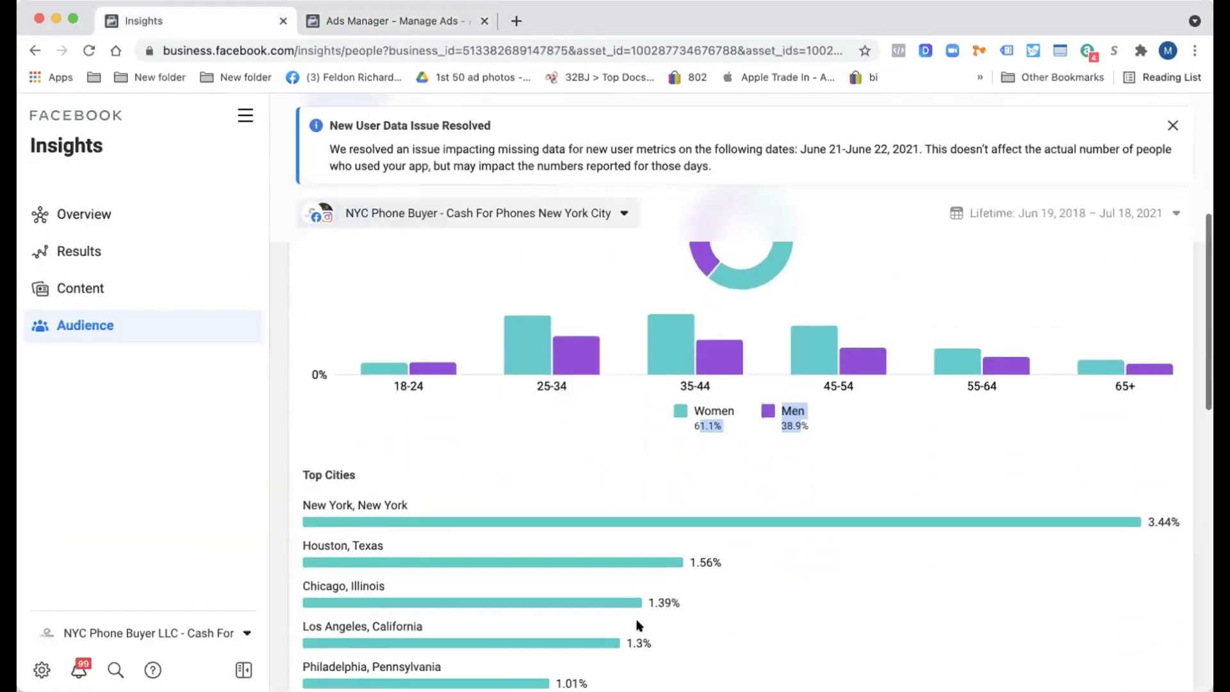
left_click(571, 415)
scroll(573, 415, "up", 3)
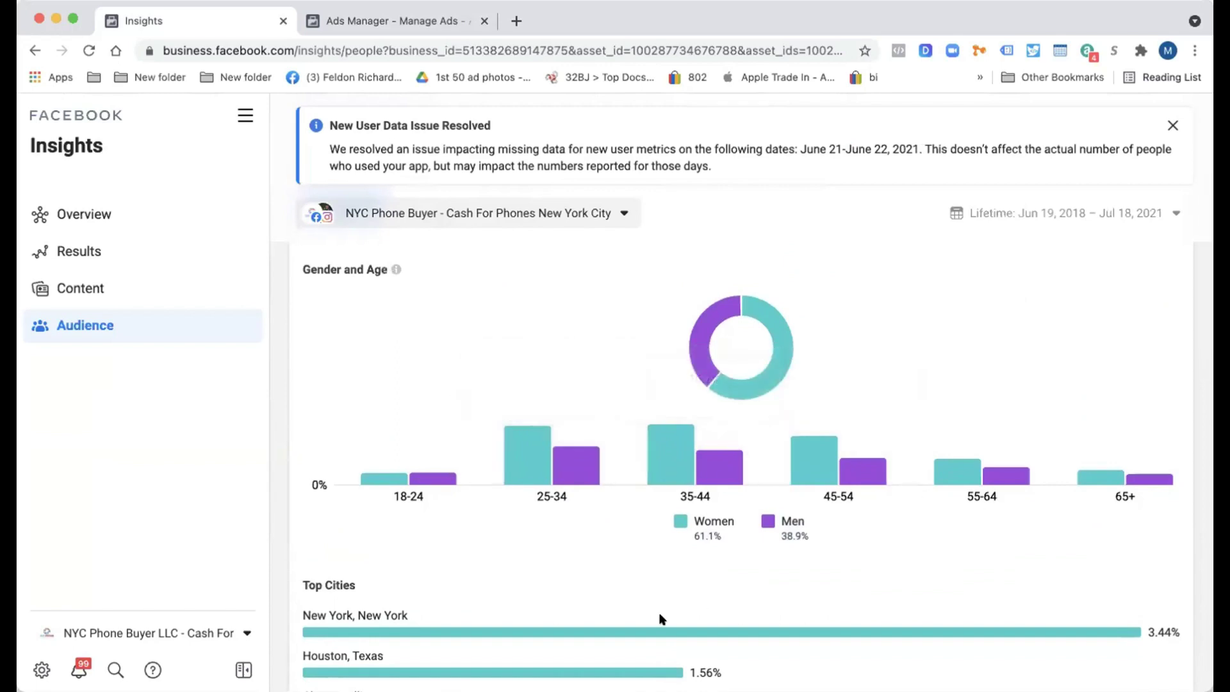
scroll(662, 618, "down", 13)
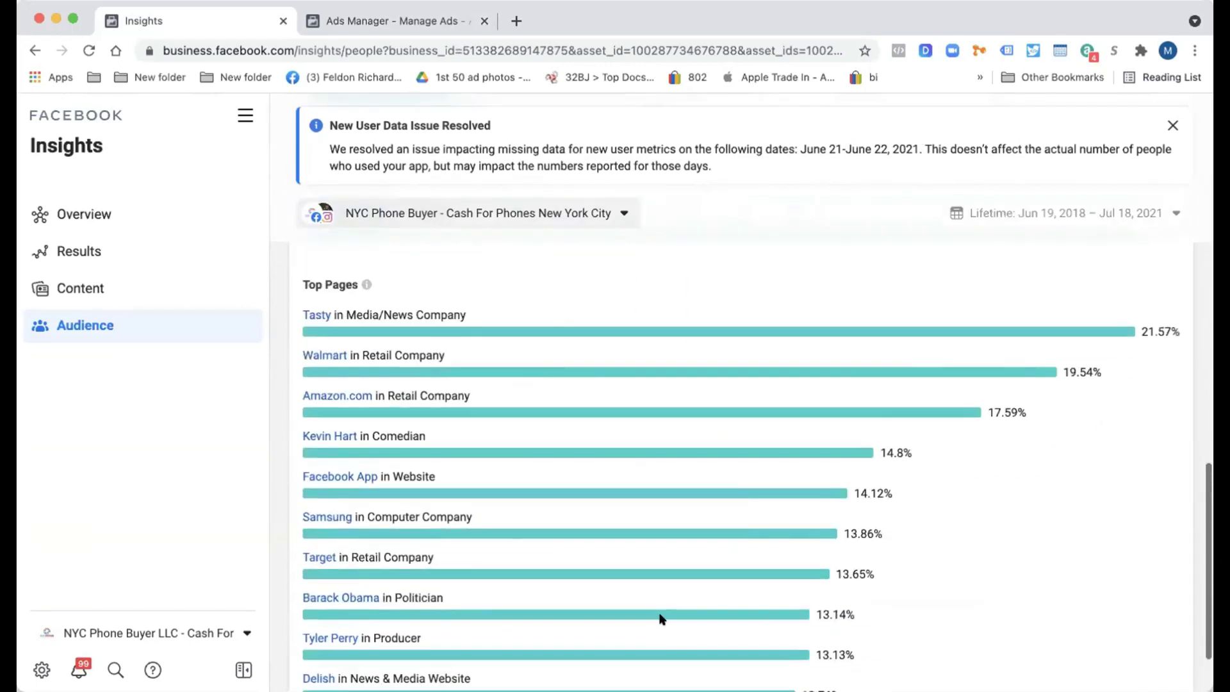
scroll(662, 619, "up", 14)
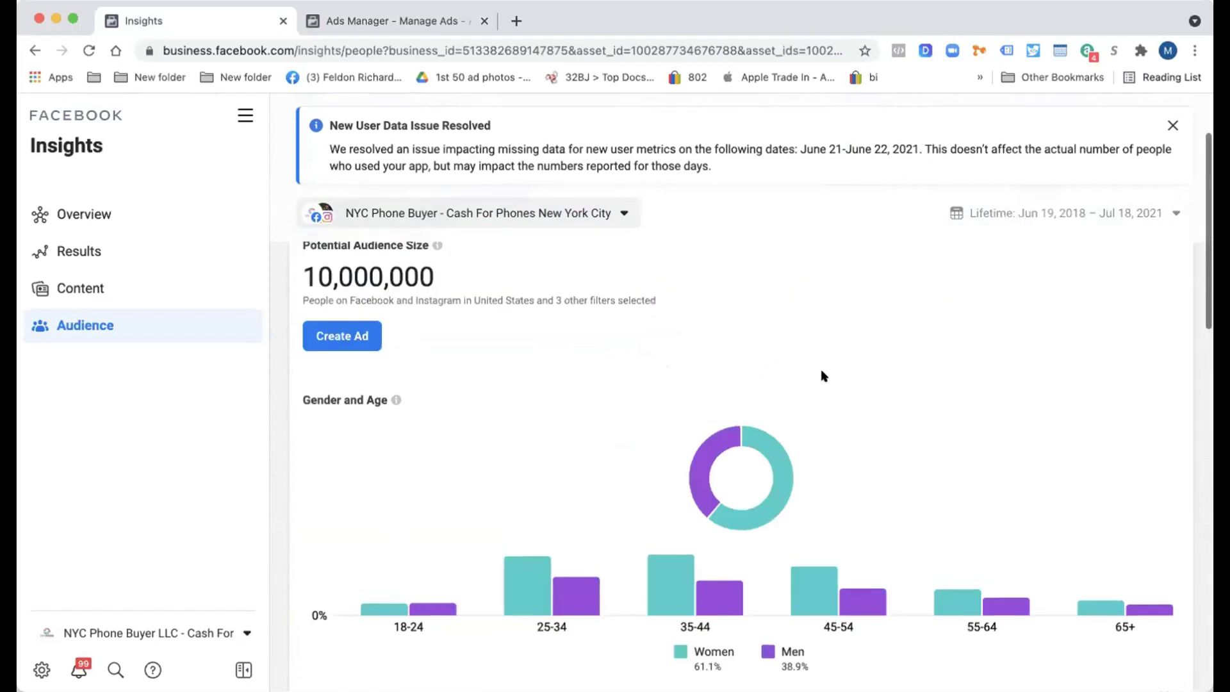
scroll(823, 376, "up", 1)
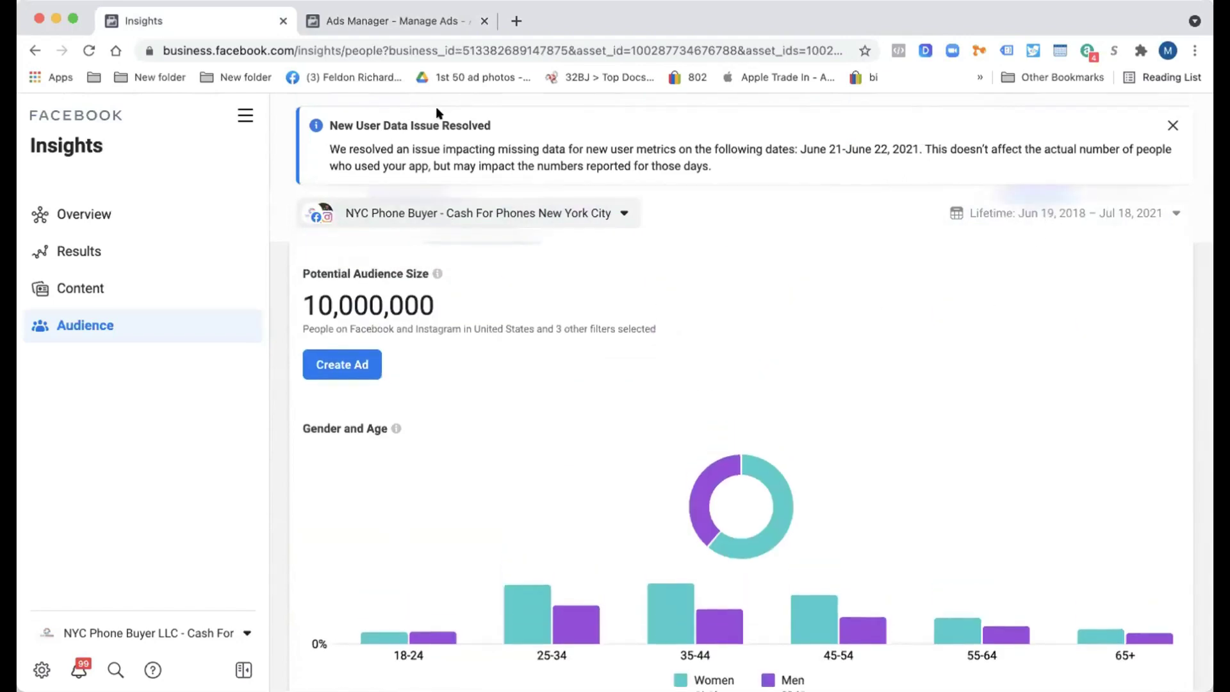
Step: Switch back to the Ads Manager ad sets table and scroll to its top-left
left_click(362, 21)
scroll(520, 458, "up", 3)
scroll(642, 385, "left", 3)
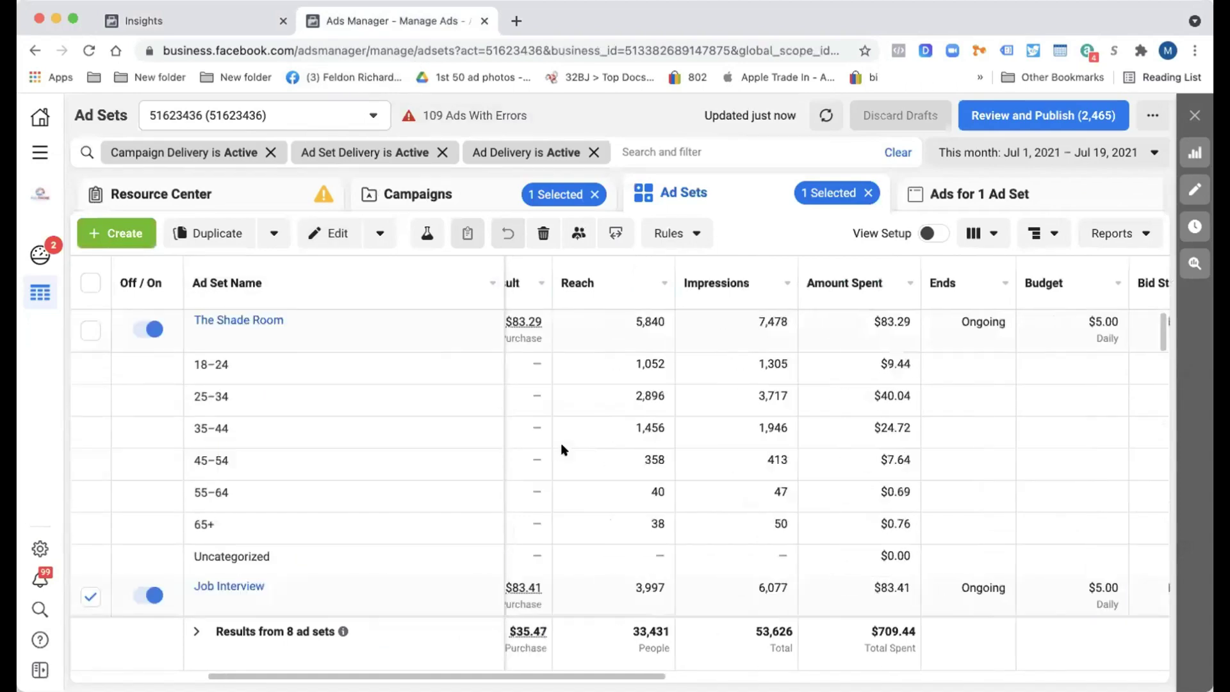
scroll(651, 452, "left", 2)
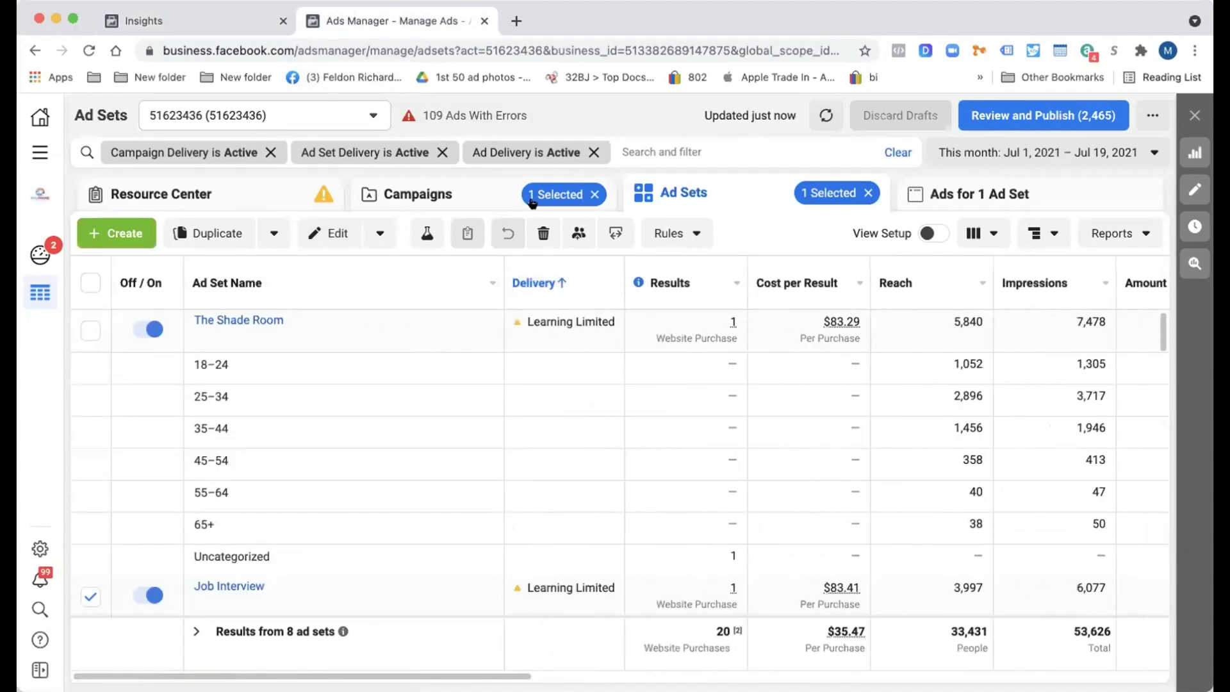
Step: Swap the Drop shipping interest for Shopify and review the 7,700,000-person gender chart
left_click(234, 21)
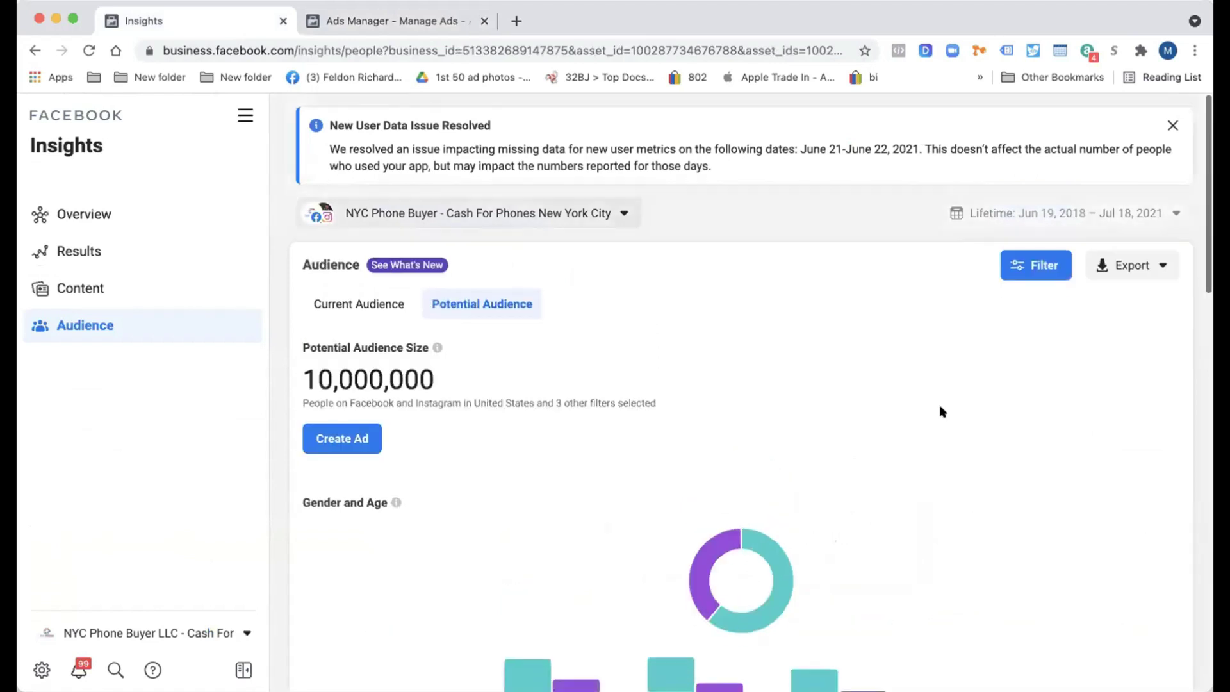
left_click(1036, 265)
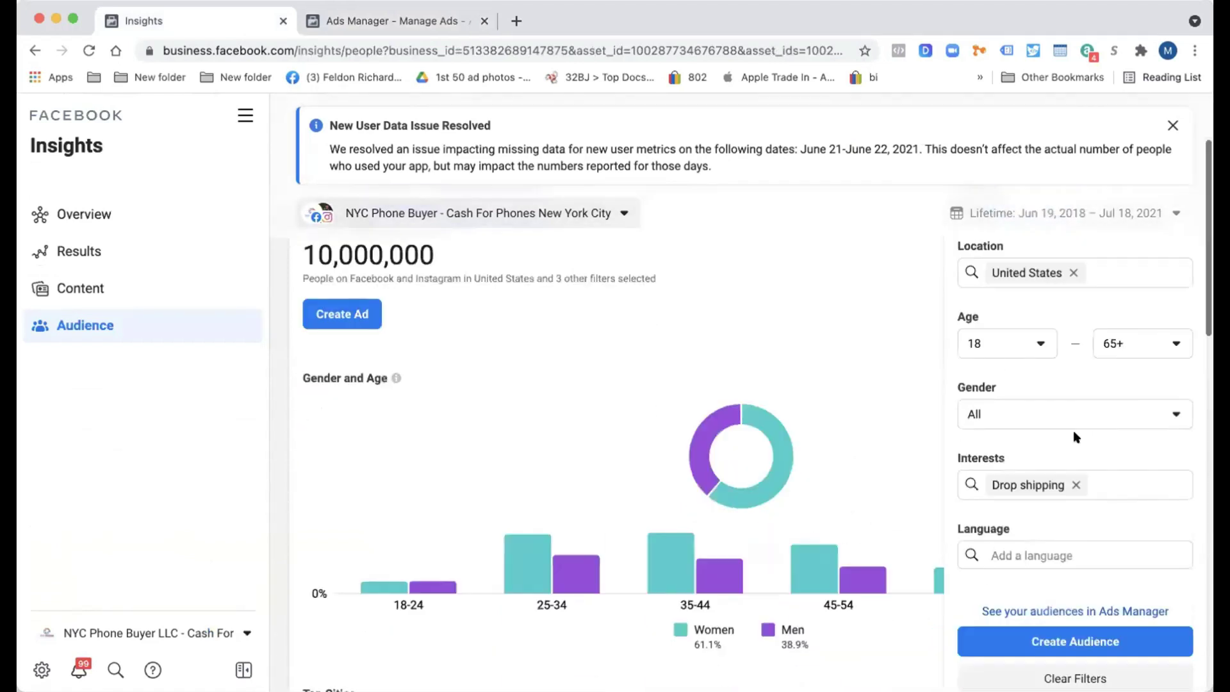
scroll(1073, 430, "down", 3)
left_click(1075, 443)
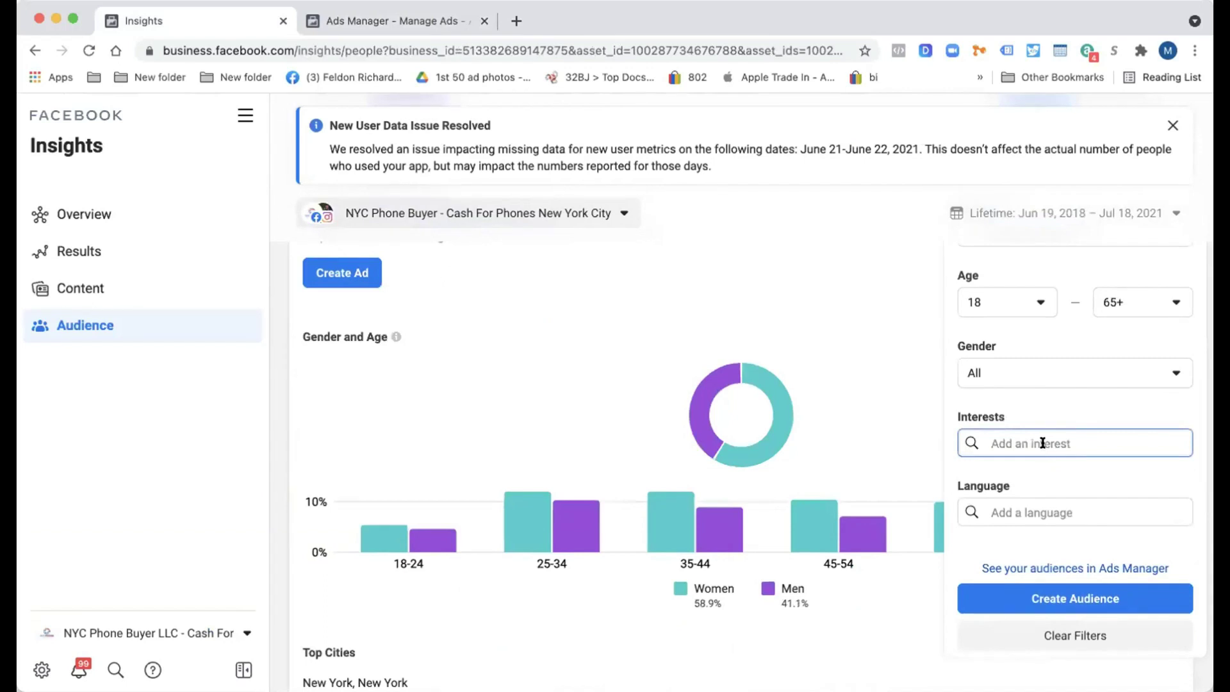
type("shopify")
left_click(1028, 487)
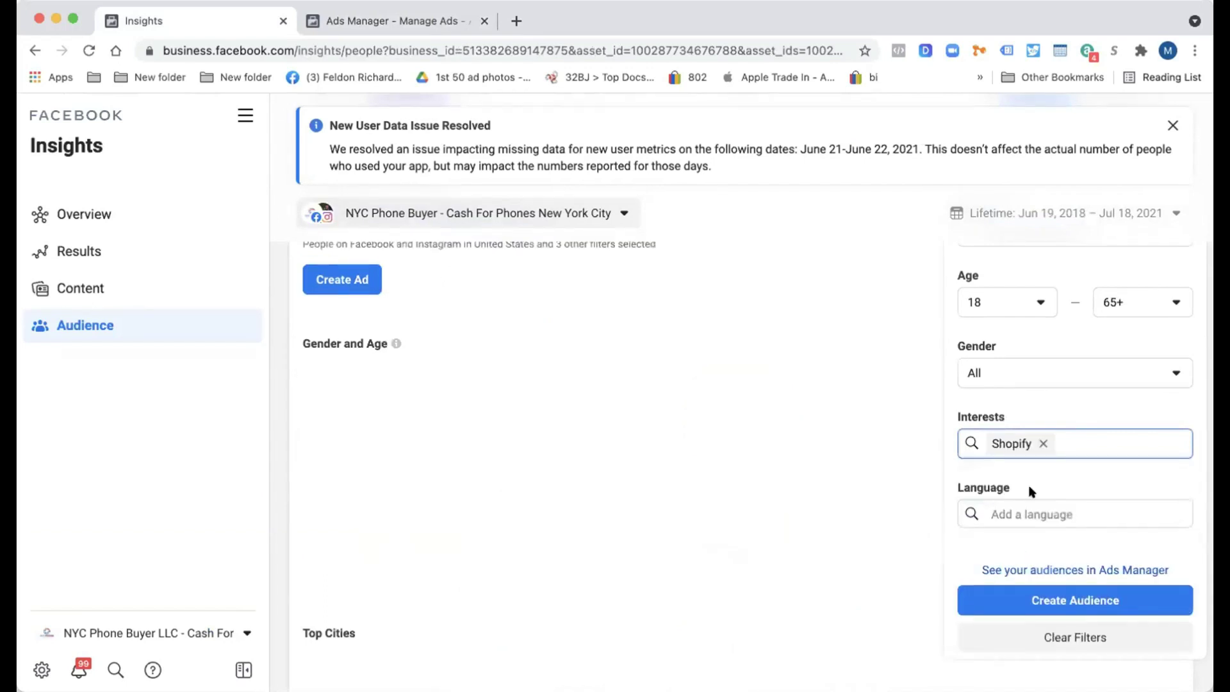
left_click(748, 369)
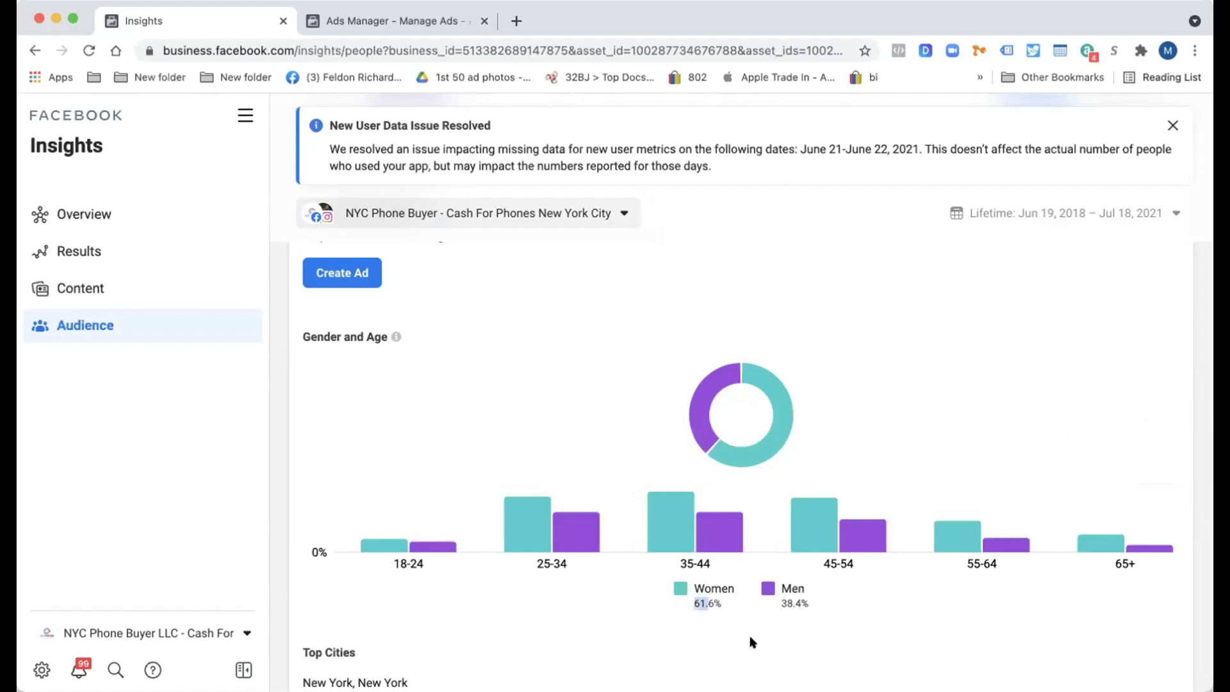
scroll(753, 641, "up", 3)
scroll(576, 512, "down", 2)
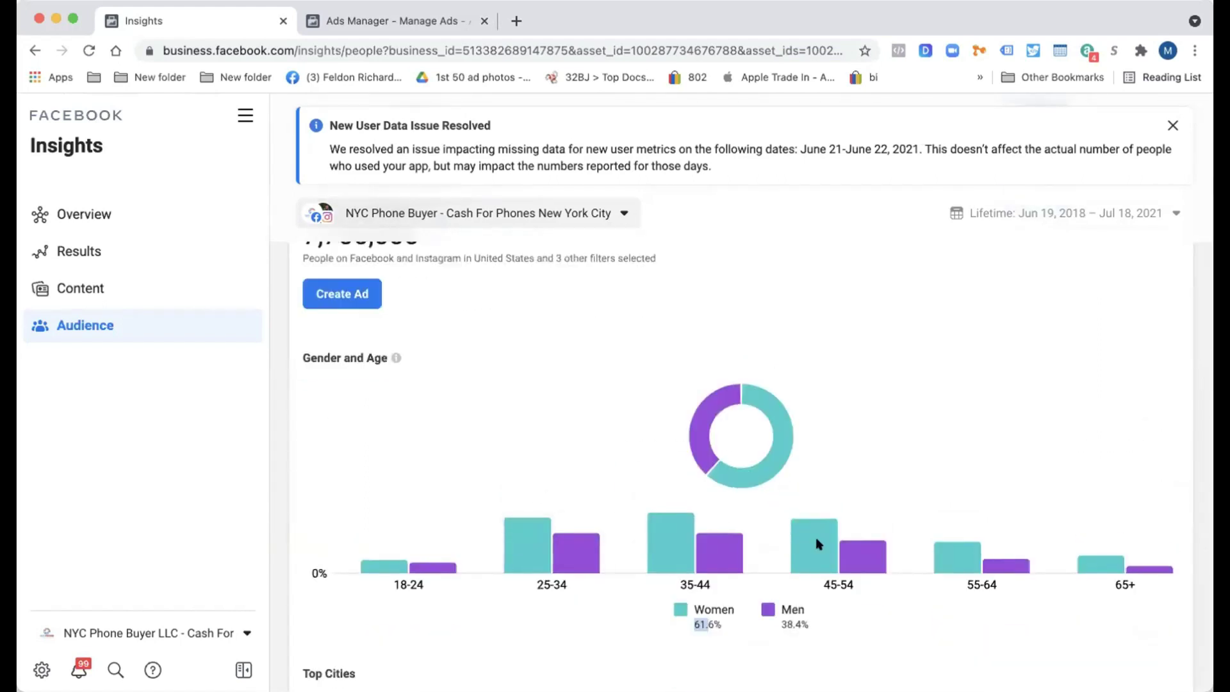
scroll(980, 425, "up", 2)
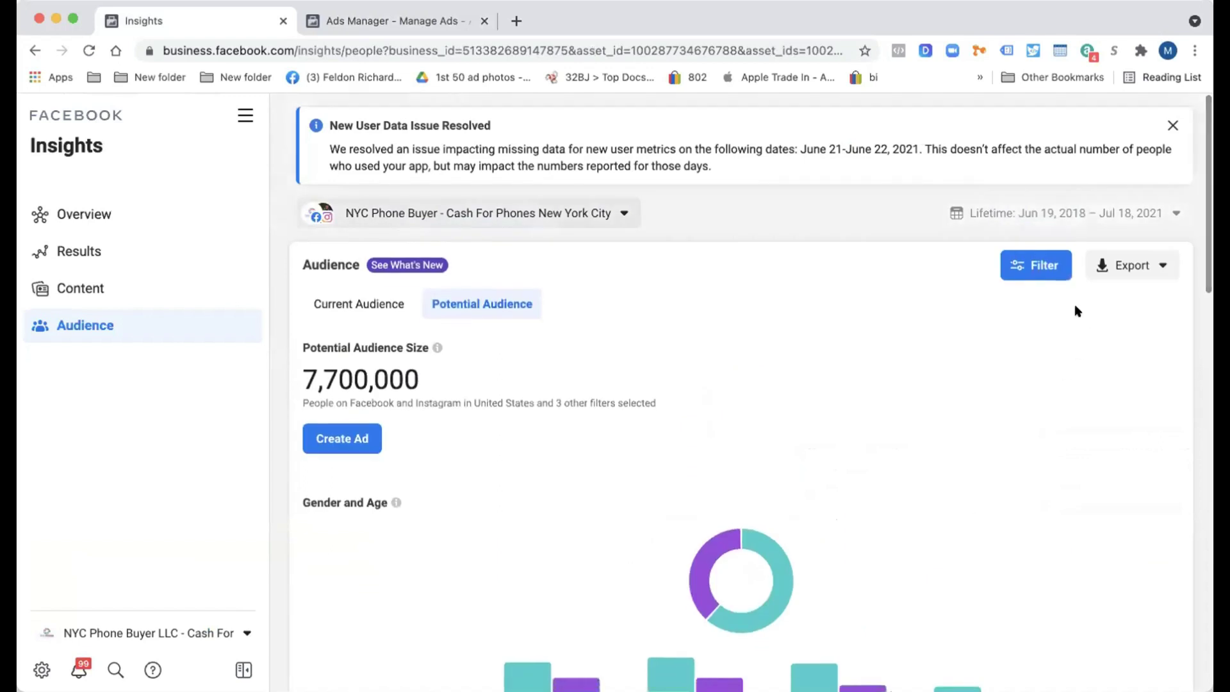
Step: Add Drop shipping as a second audience interest alongside Shopify
left_click(1031, 264)
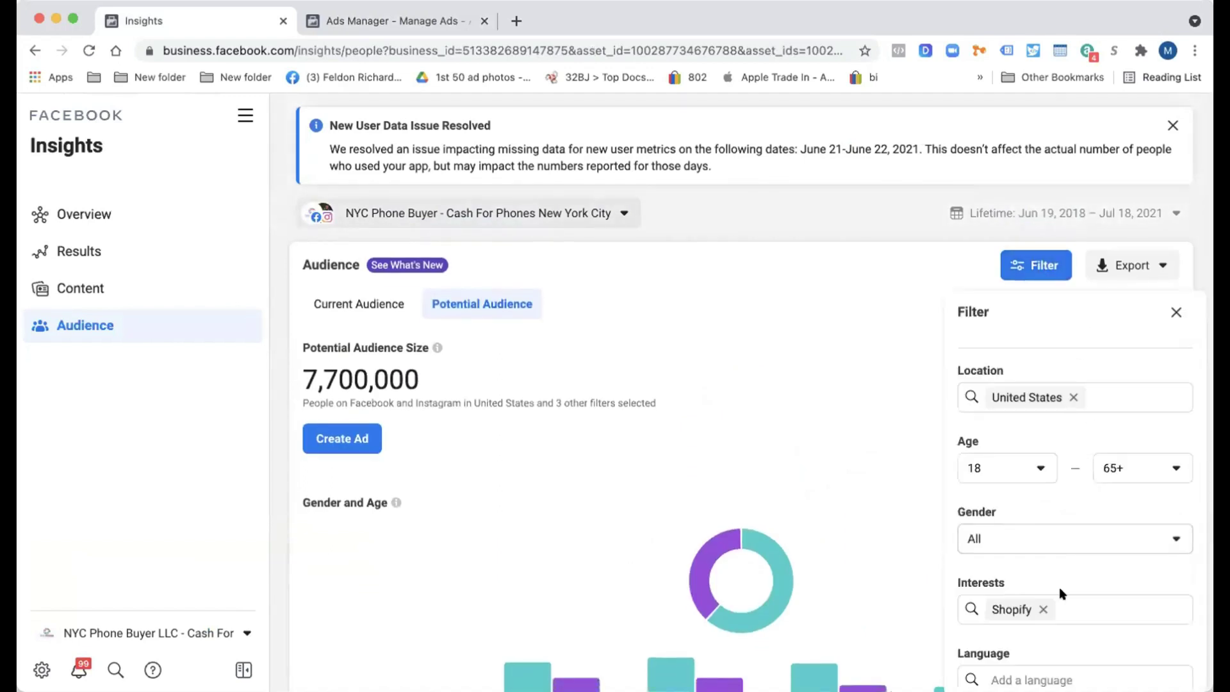
type("drop")
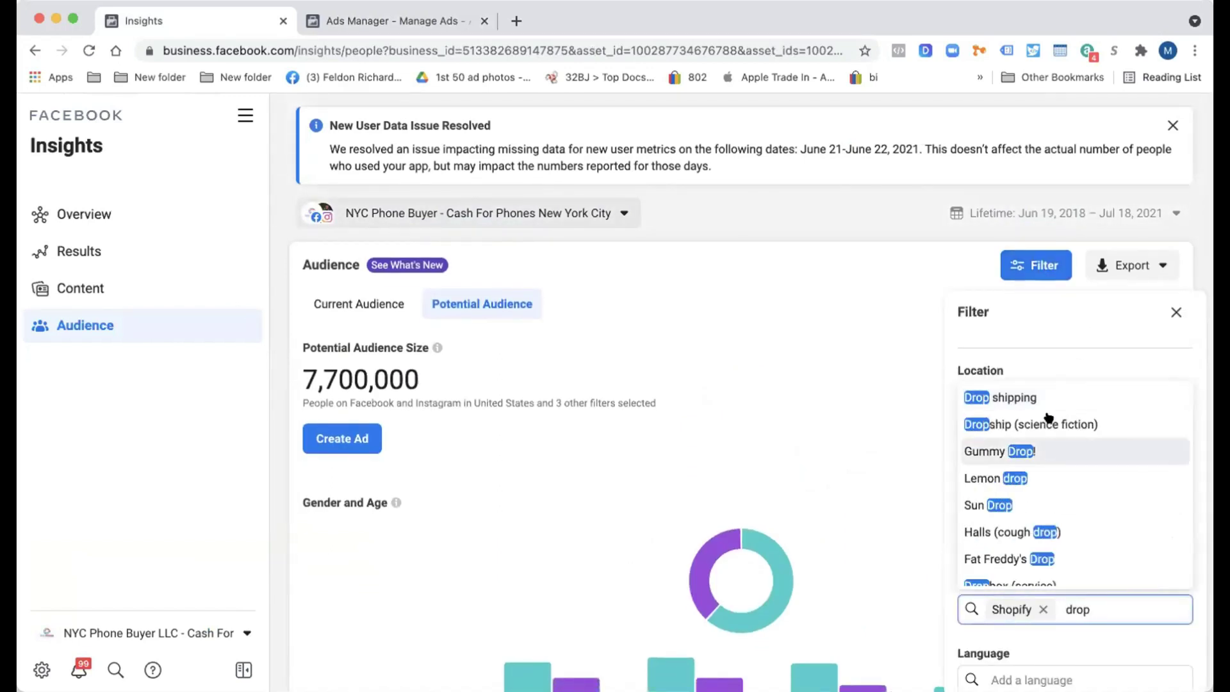
left_click(1046, 398)
scroll(763, 543, "down", 3)
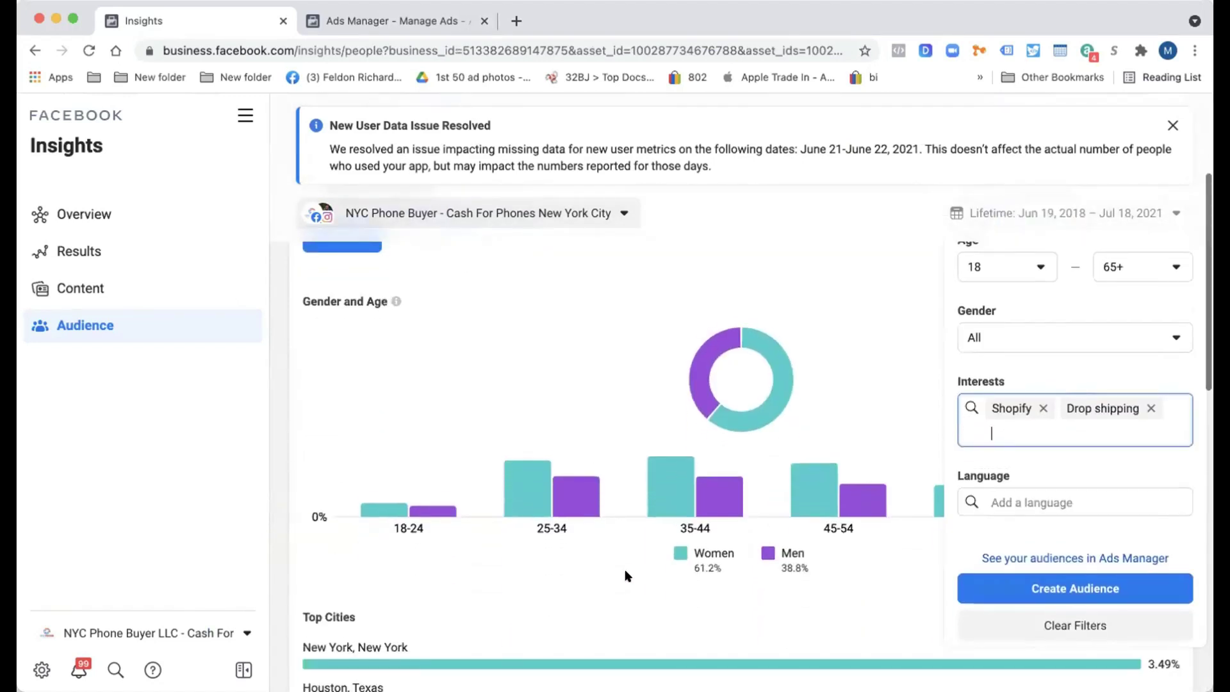
left_click(586, 540)
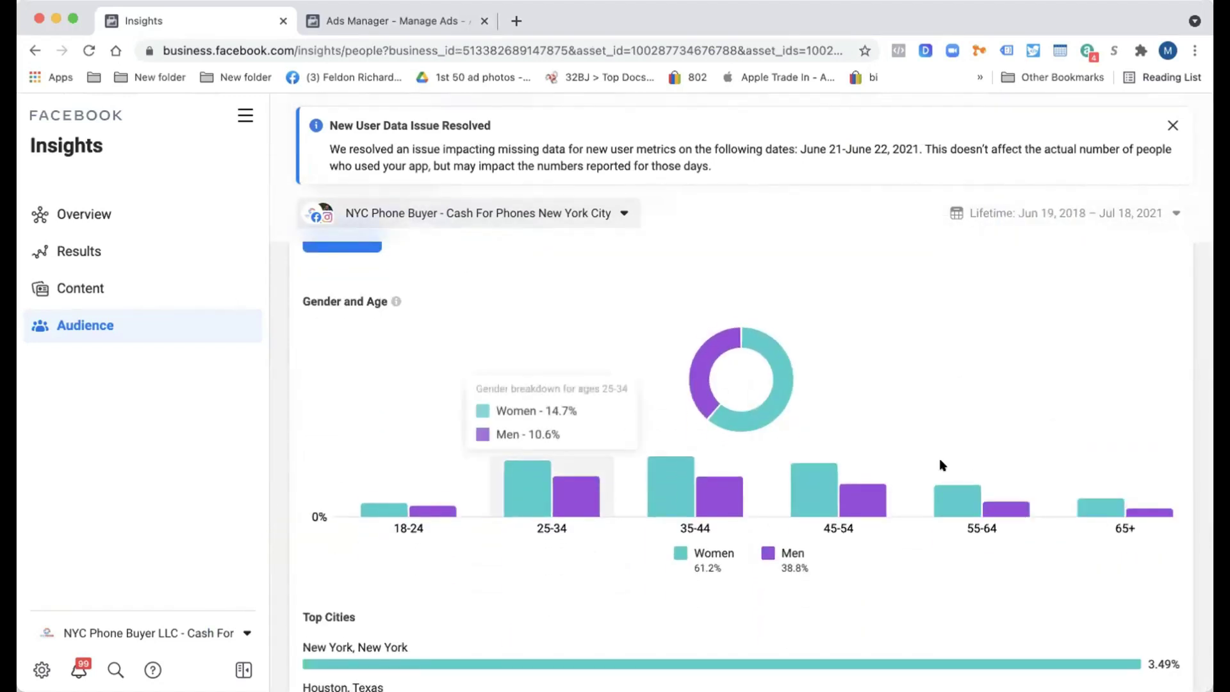
Step: Review the combined audience of 16,000,000 people, 61.2% women, and reopen the filters
scroll(816, 564, "up", 3)
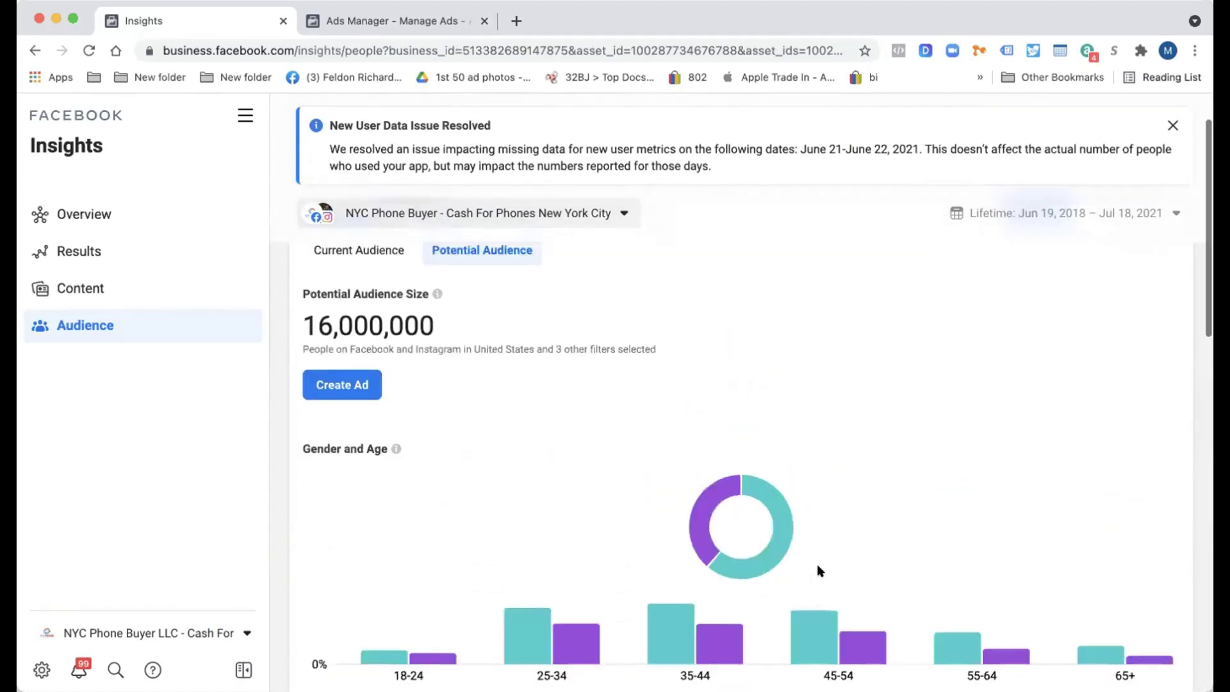
scroll(611, 436, "down", 3)
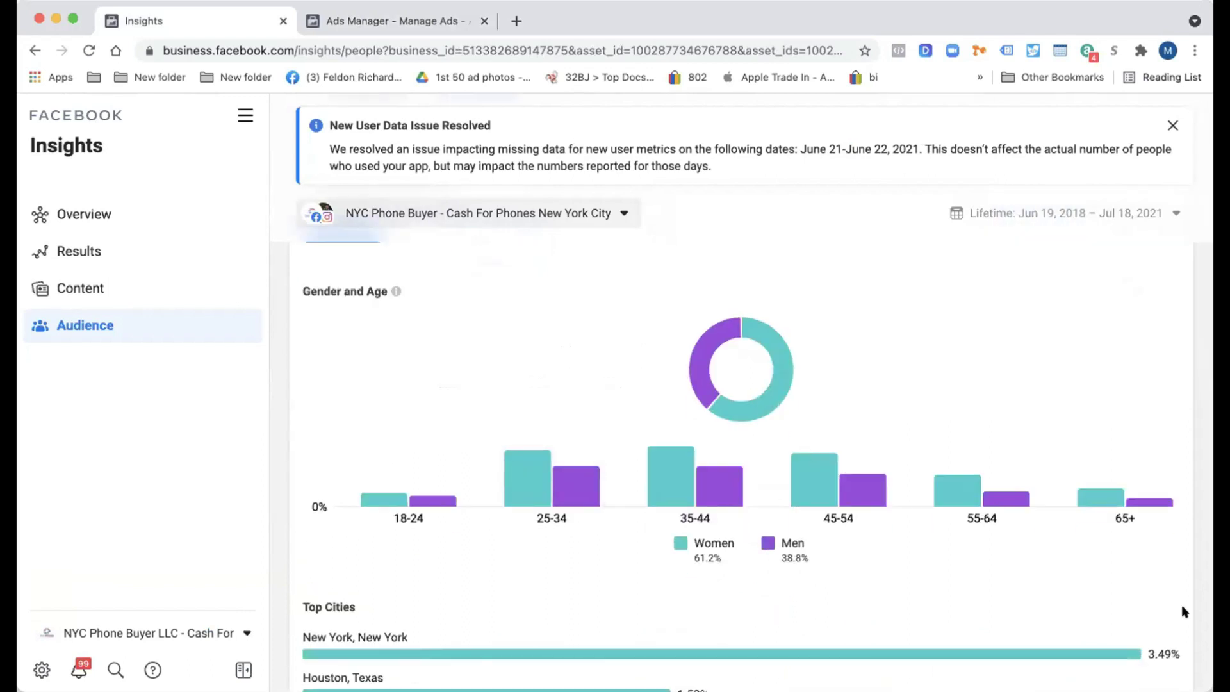
scroll(965, 408, "up", 2)
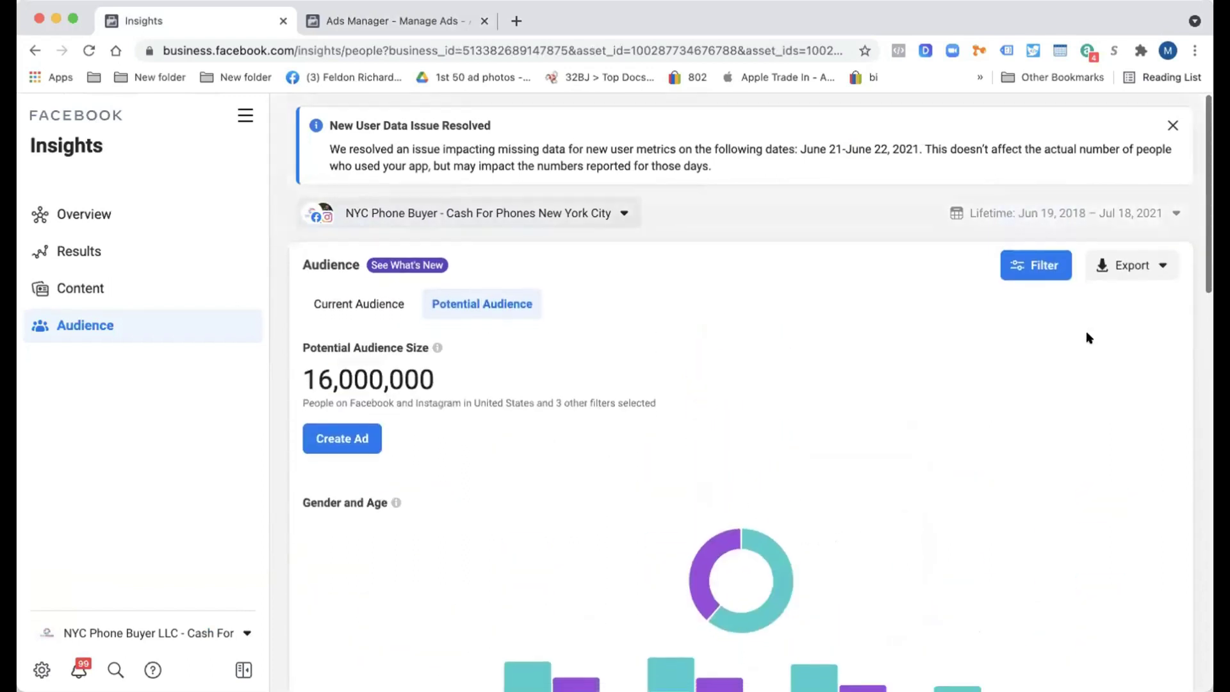
left_click(1035, 263)
Step: Replace the Shopify and Drop shipping interests with Job interview only
scroll(1044, 510, "down", 2)
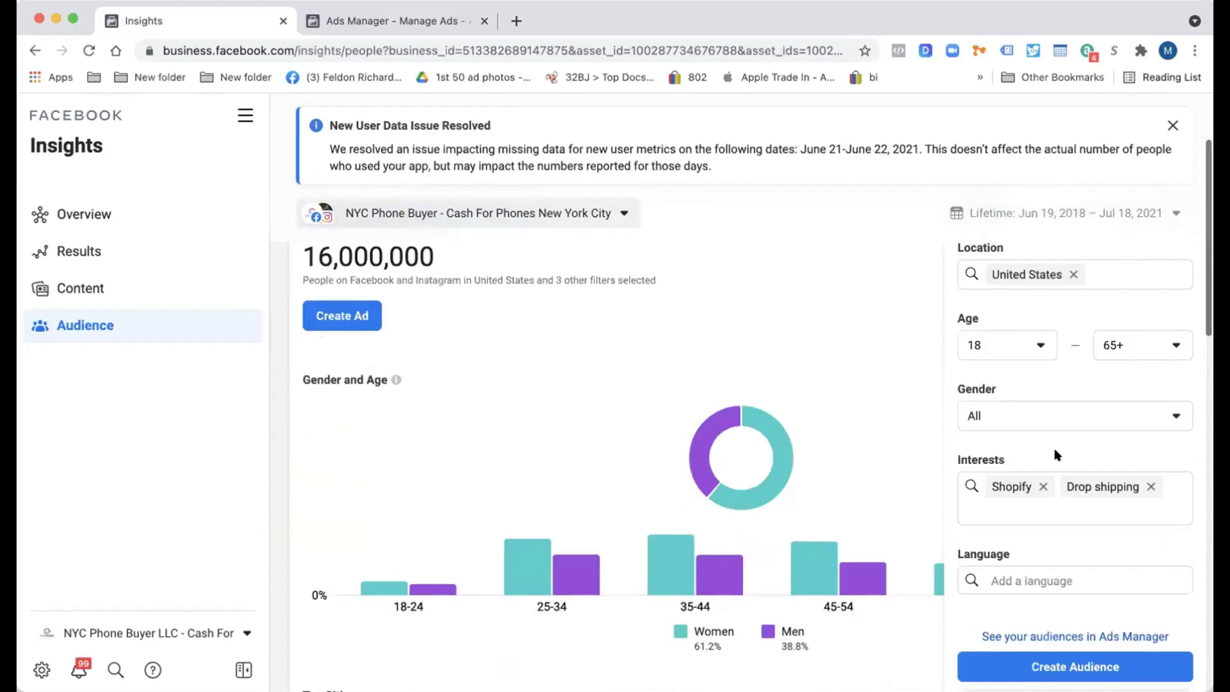
left_click(1043, 486)
left_click(1074, 486)
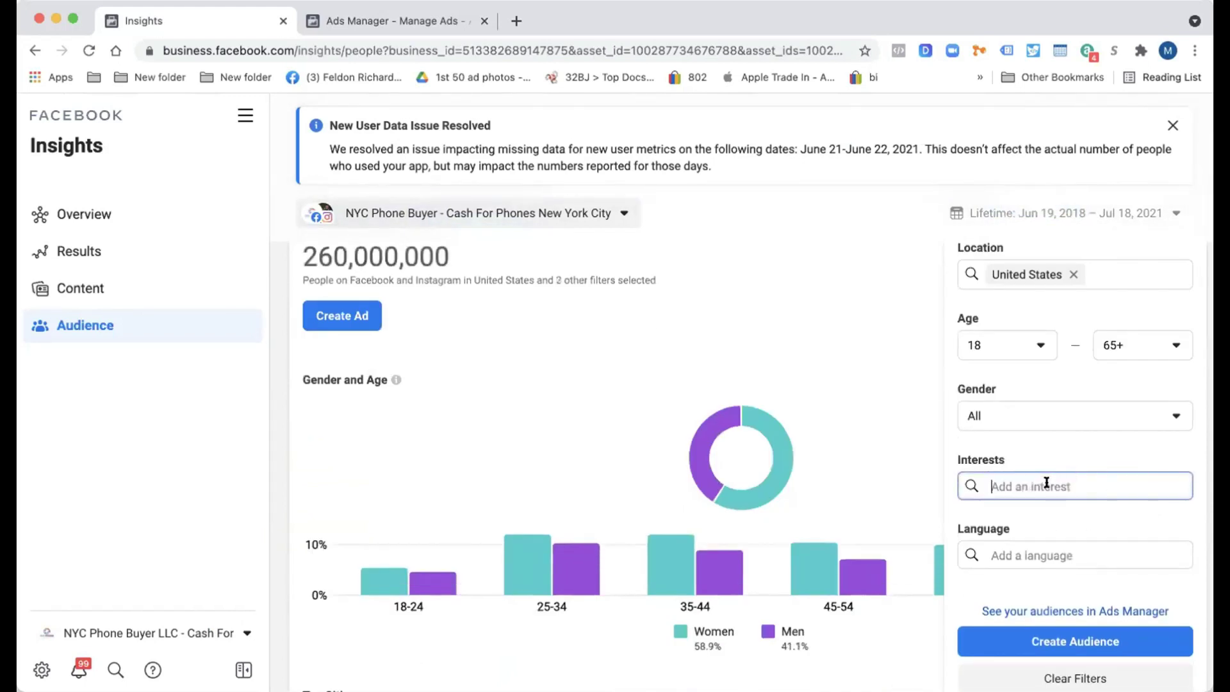
type("job")
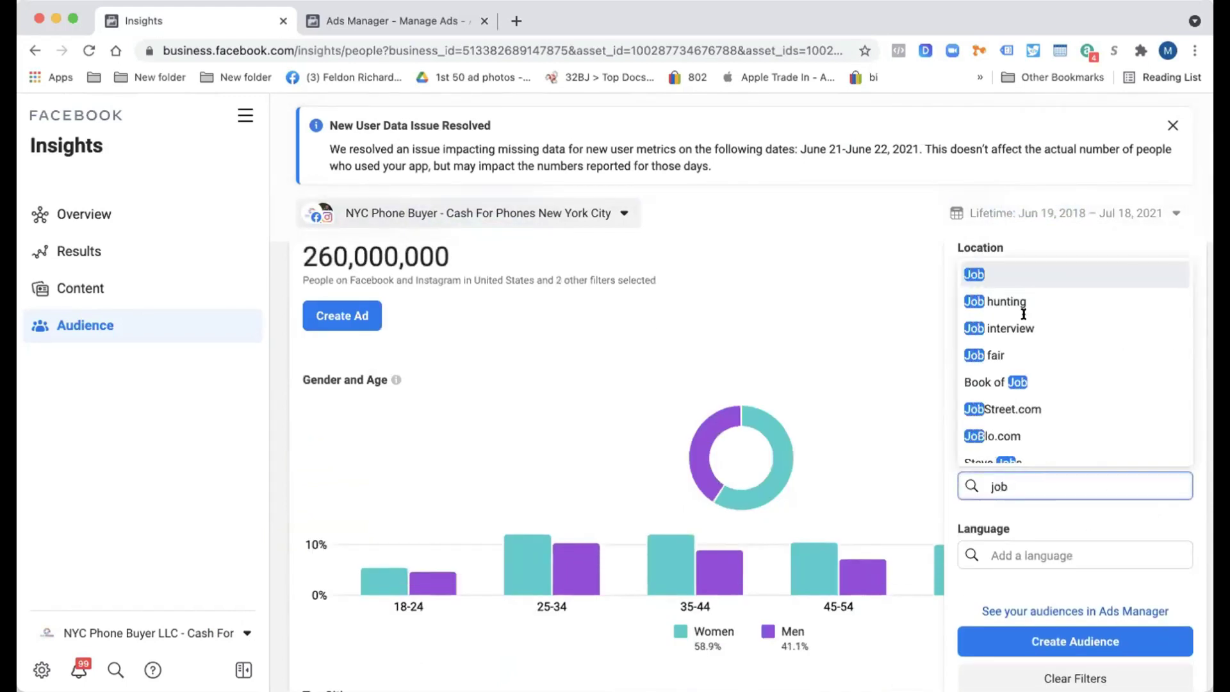
left_click(1018, 328)
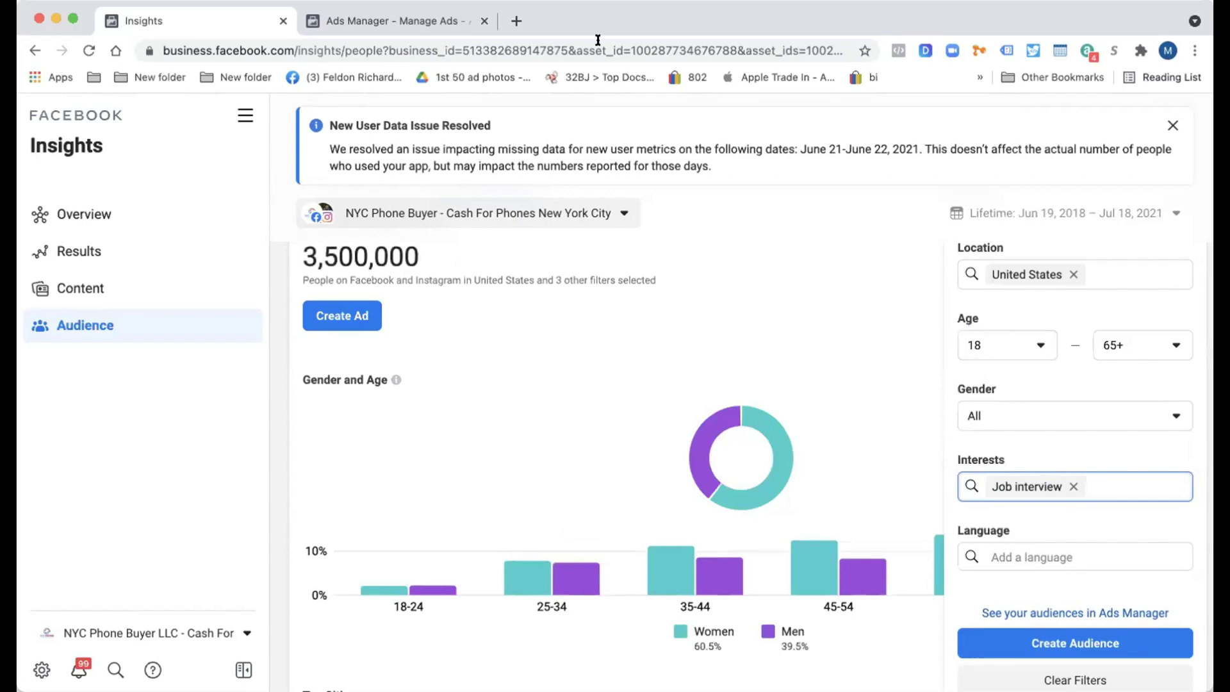
Step: Switch to Ads Manager and scroll down to its age breakdown for comparison
left_click(394, 20)
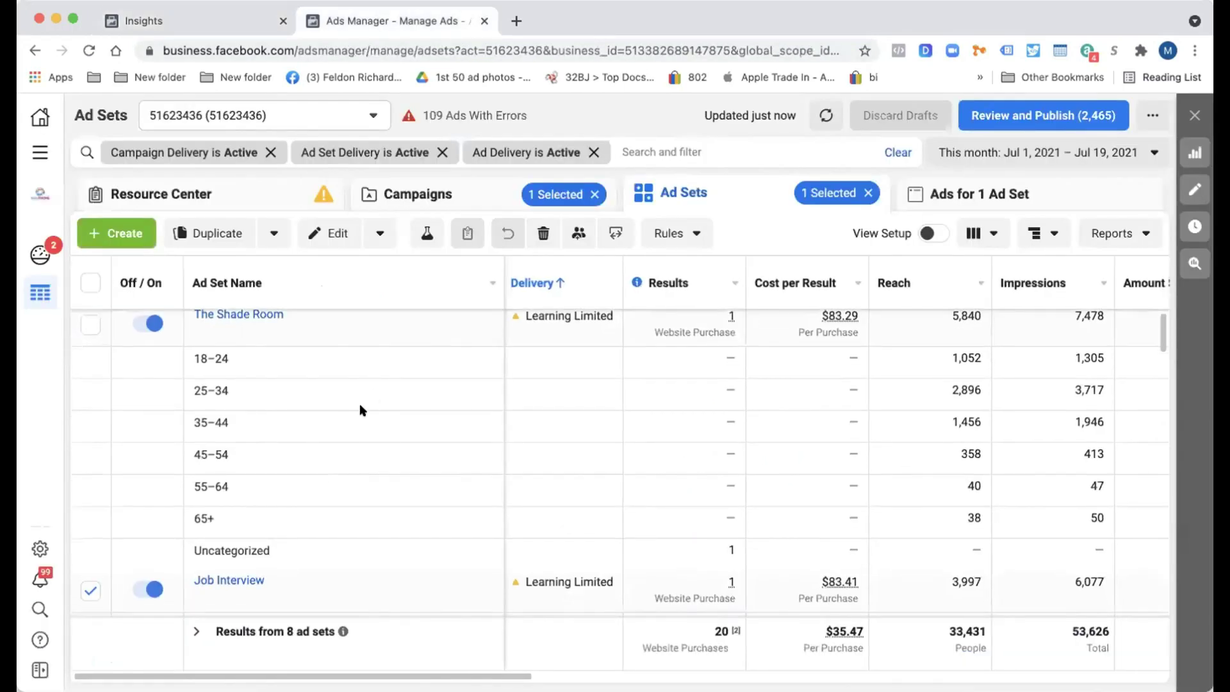
scroll(283, 296, "down", 5)
scroll(430, 525, "down", 5)
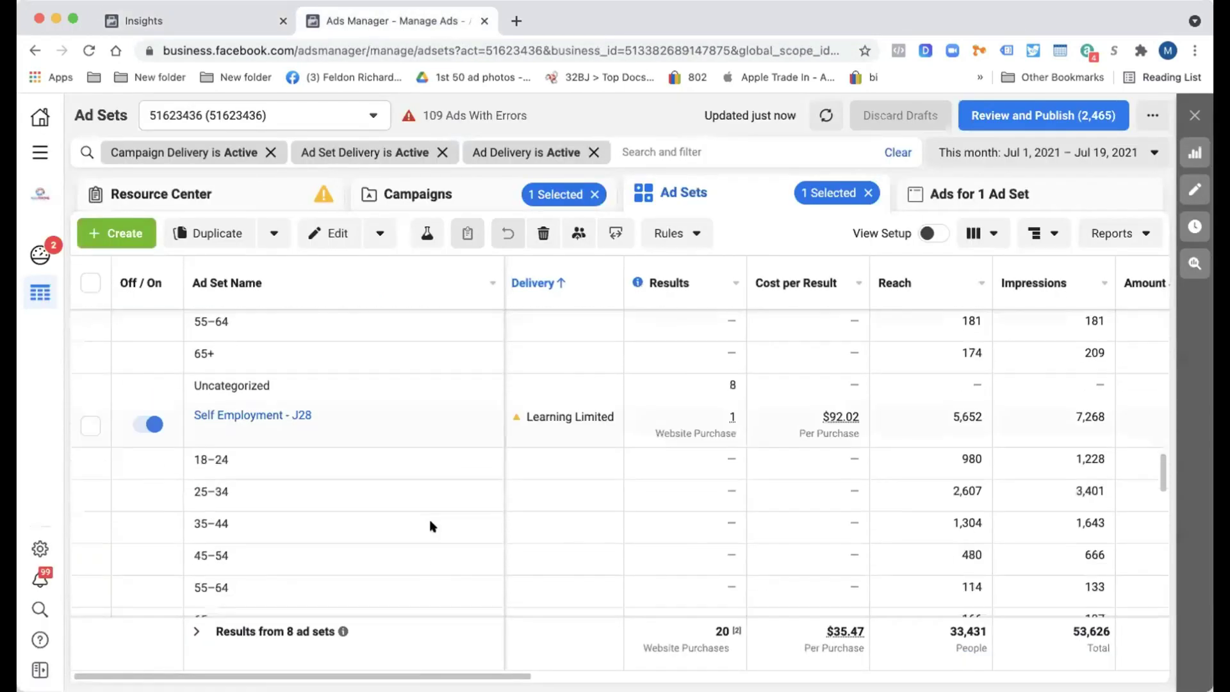
scroll(430, 526, "down", 1)
left_click(199, 21)
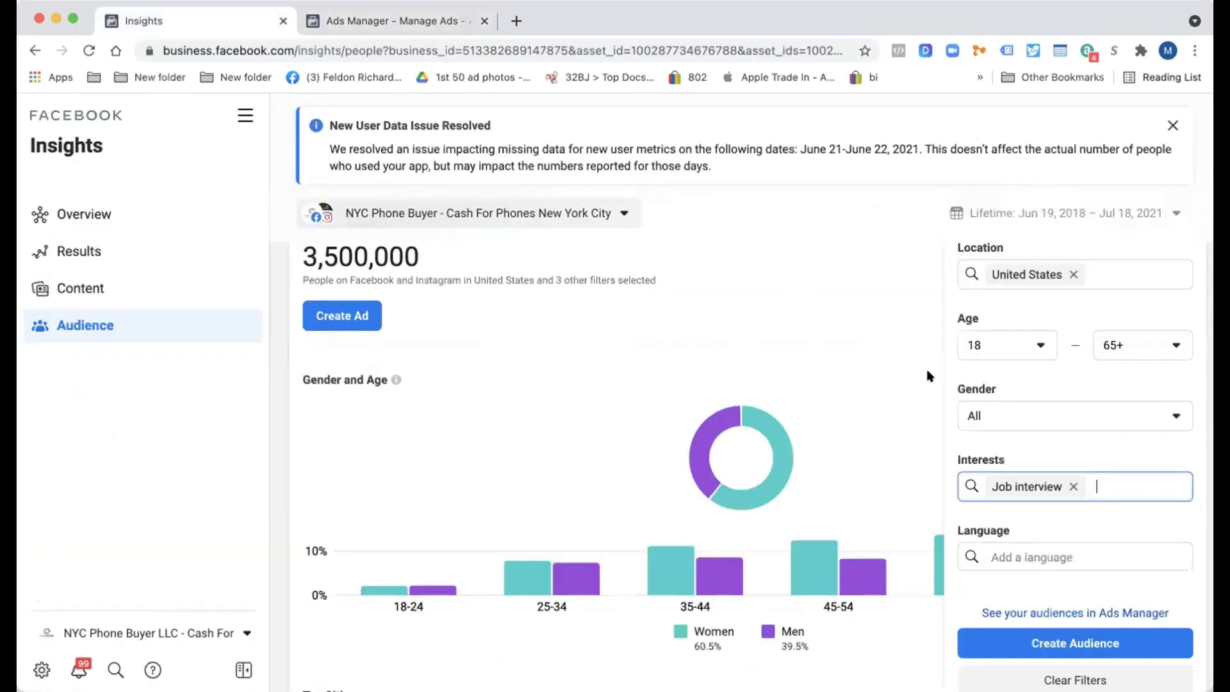
type("self")
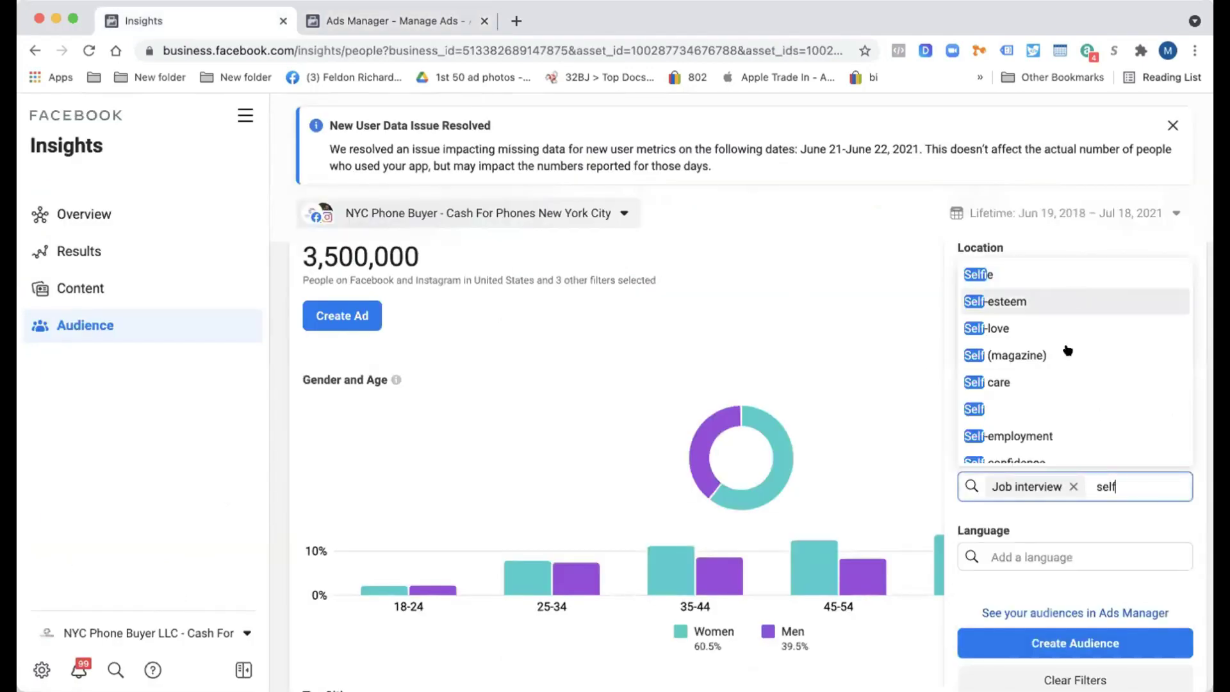
left_click(1058, 436)
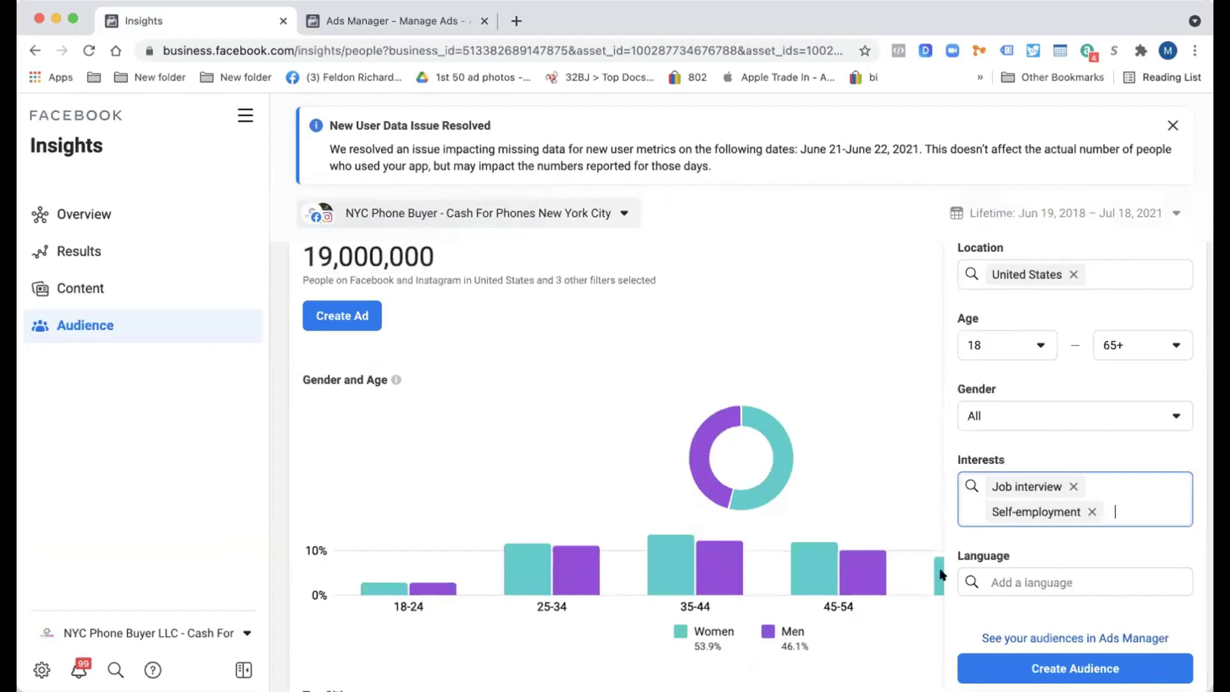
left_click(1092, 511)
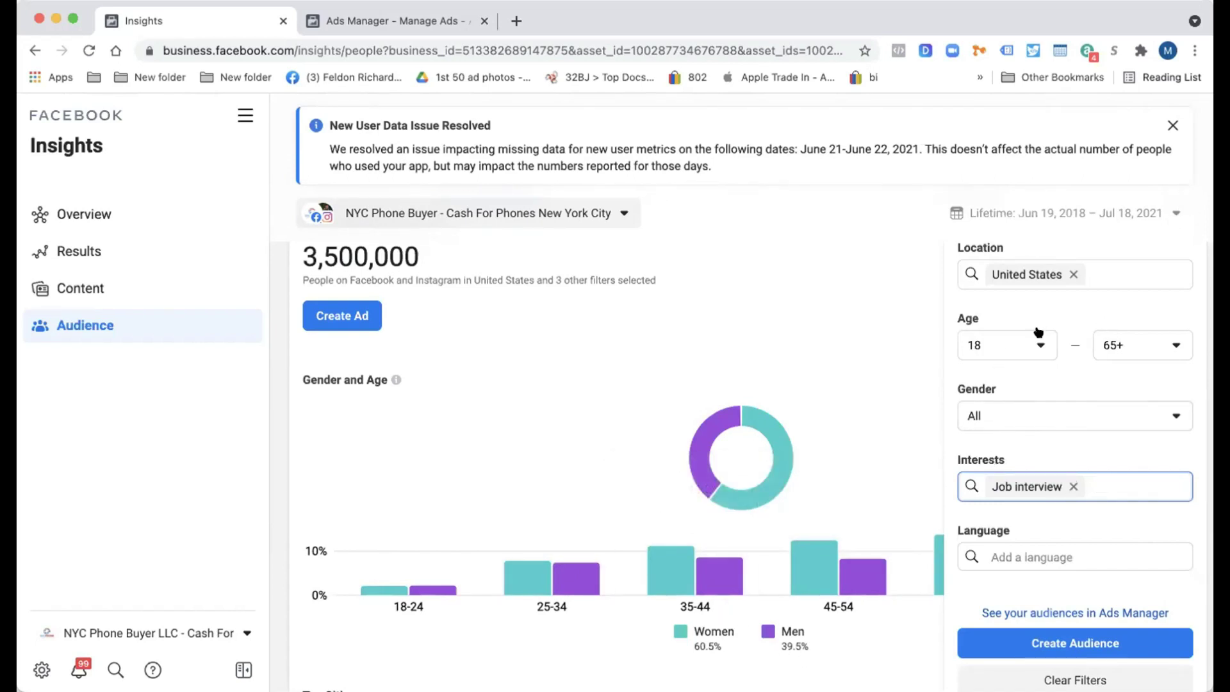
left_click(377, 33)
scroll(575, 493, "right", 10)
scroll(395, 558, "left", 10)
scroll(516, 517, "down", 3)
scroll(223, 428, "up", 3)
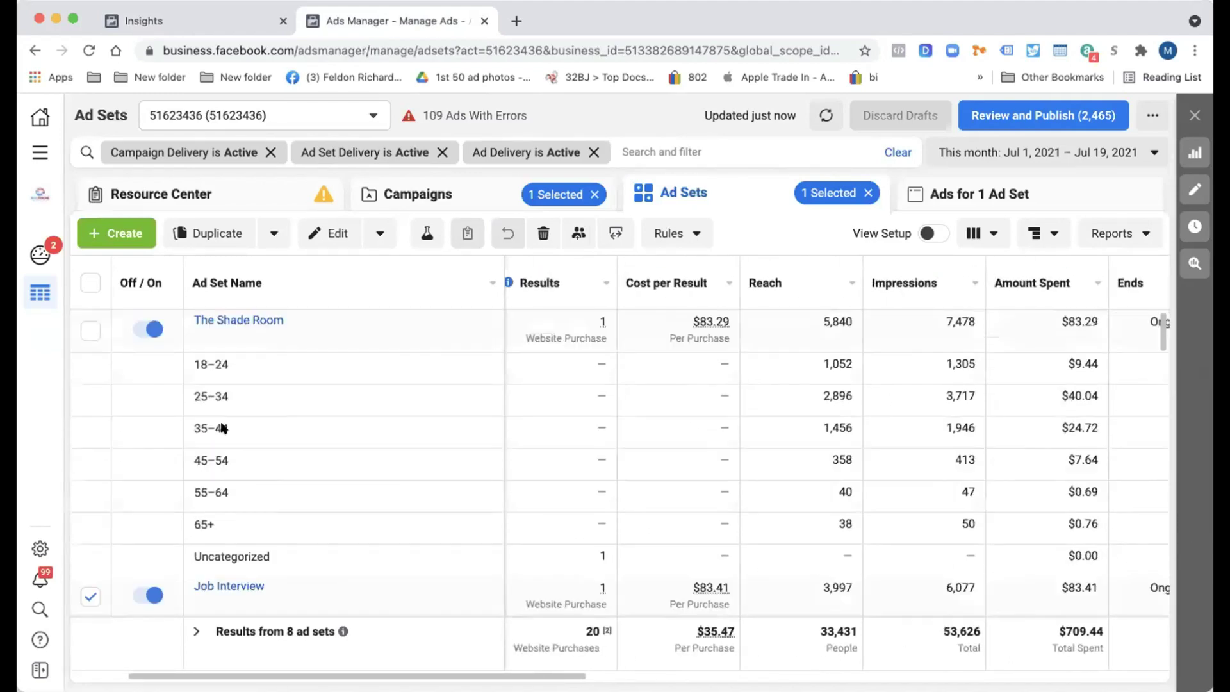
scroll(222, 426, "up", 3)
scroll(221, 426, "down", 5)
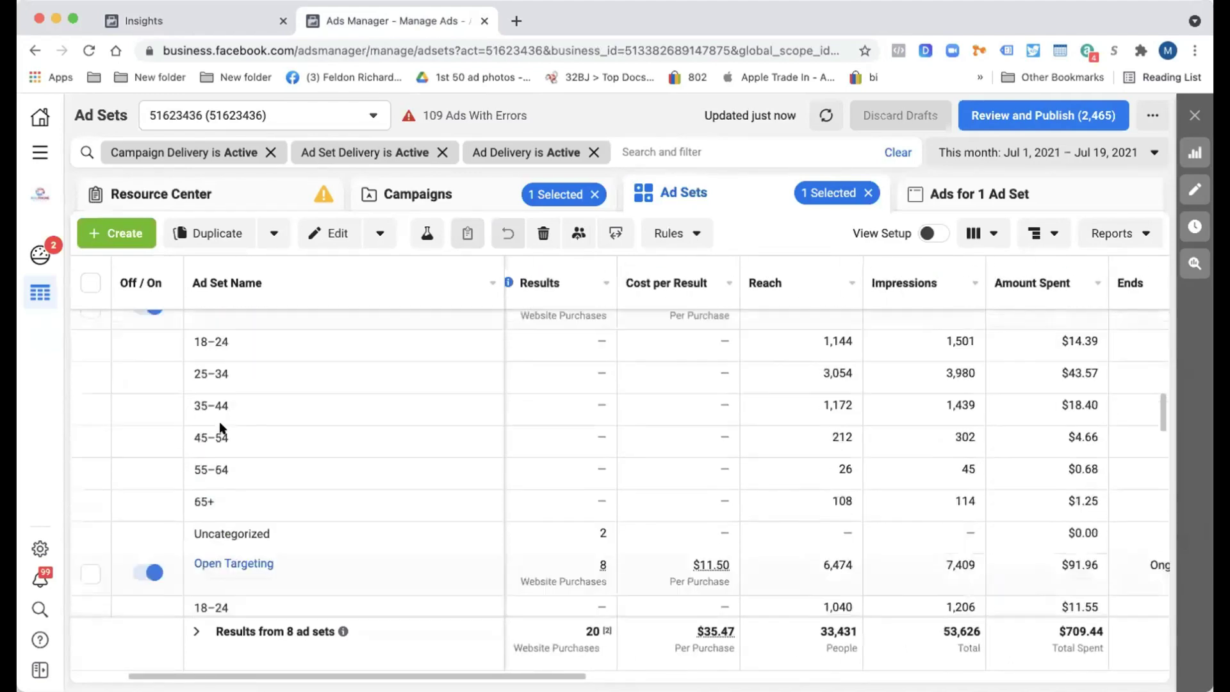
left_click(224, 19)
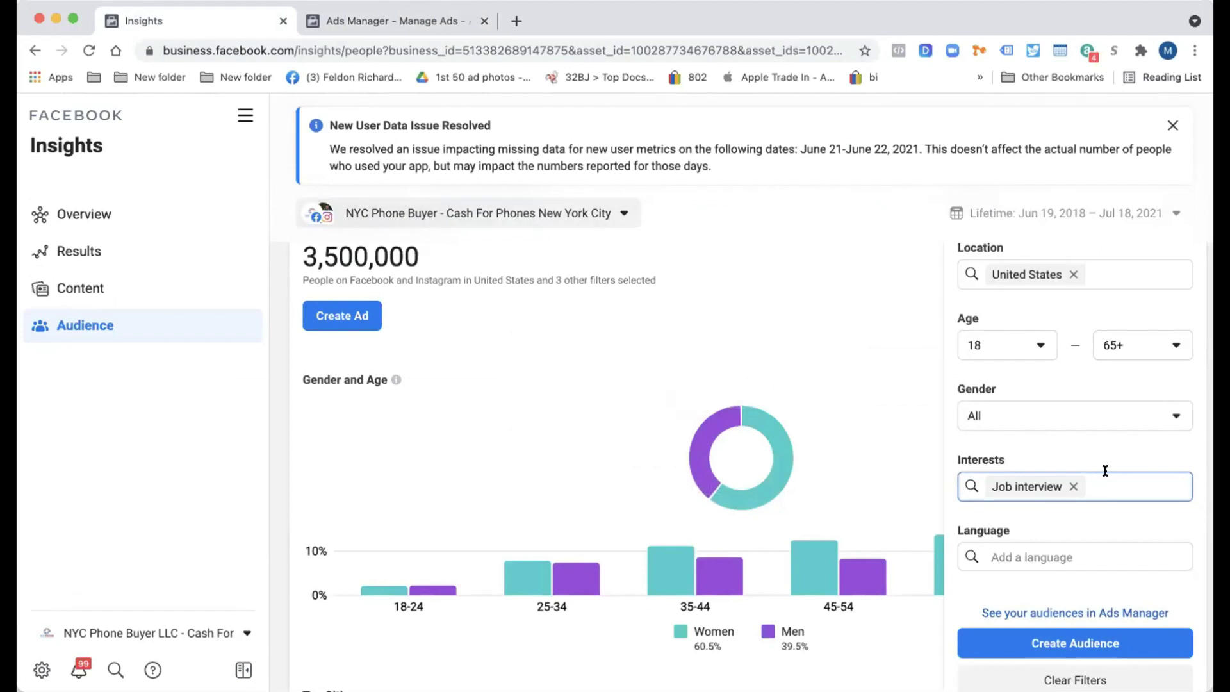
Step: Delete the Job interview interest and enter 'shopify' as the next interest
key("BackSpace")
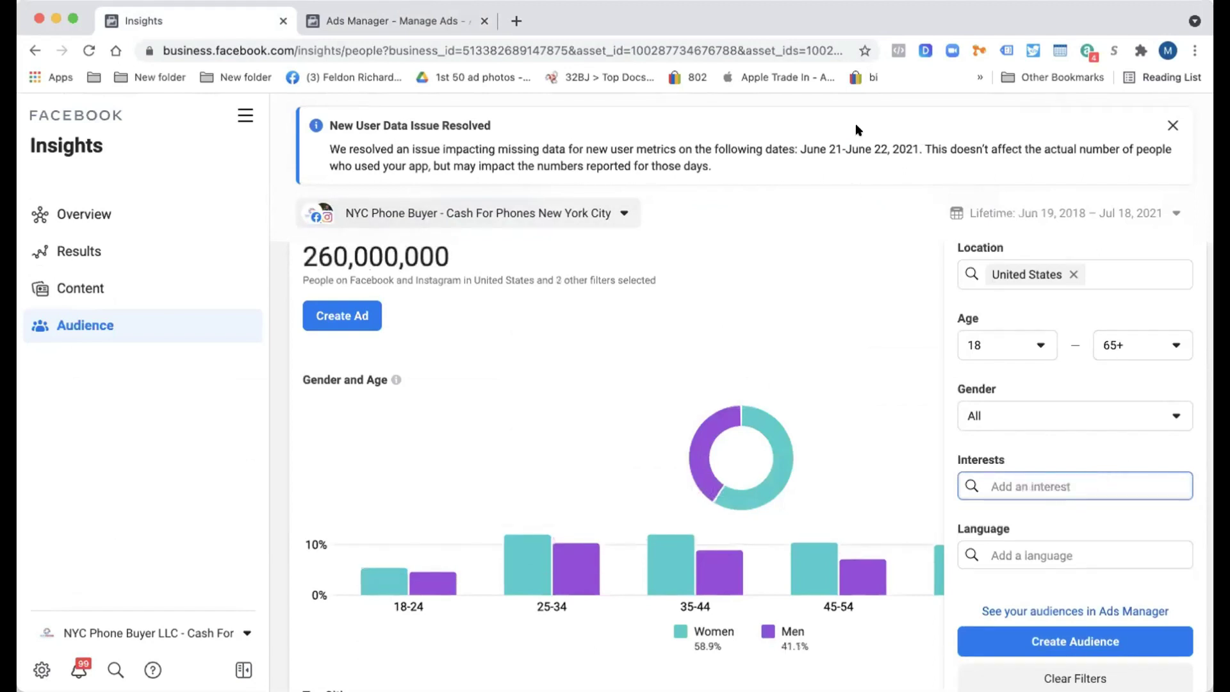
type("shopify")
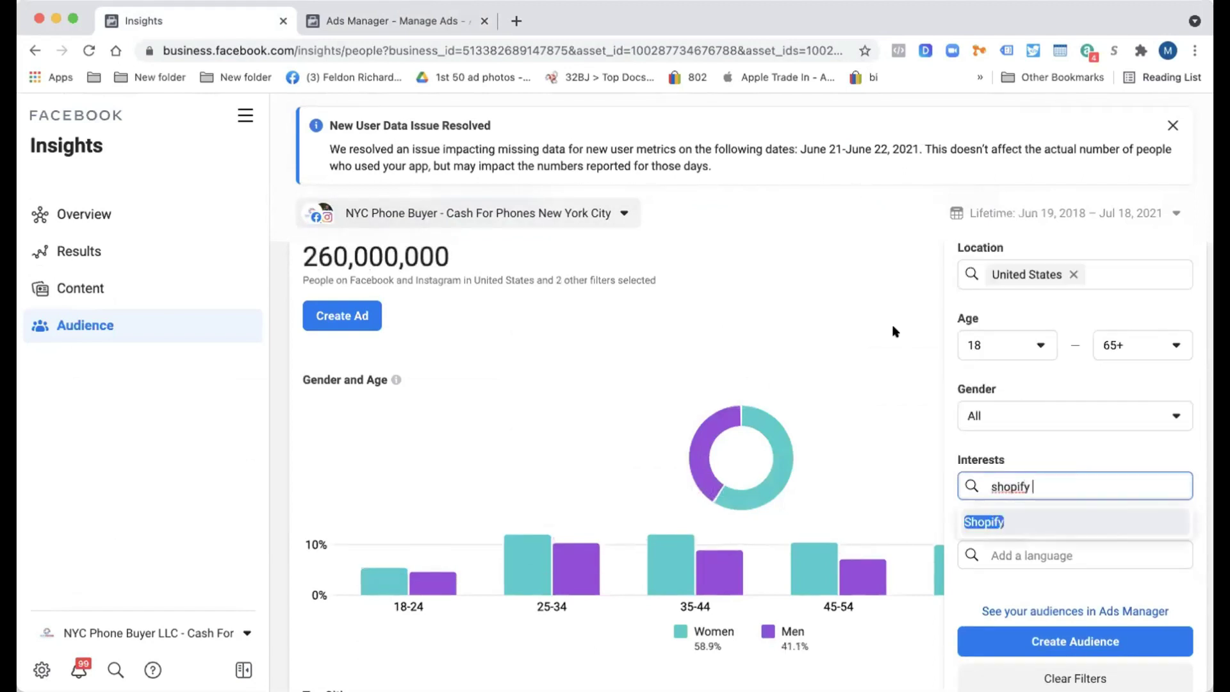